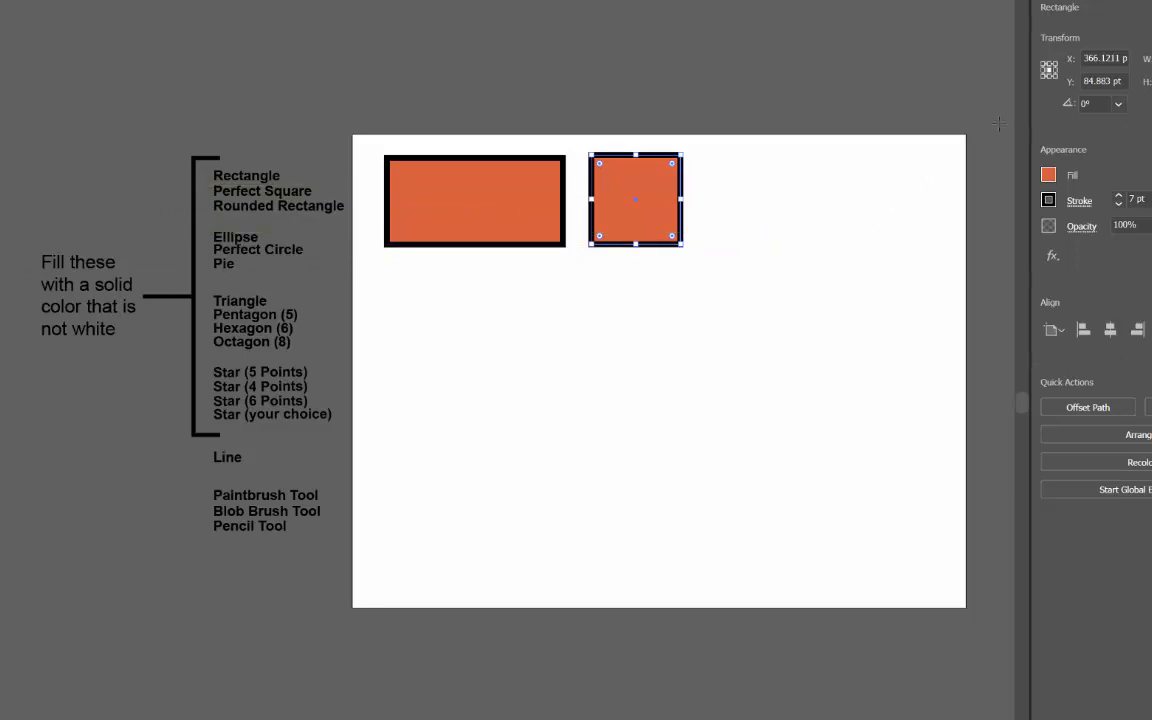
Fill the square with yellow
click(1048, 177)
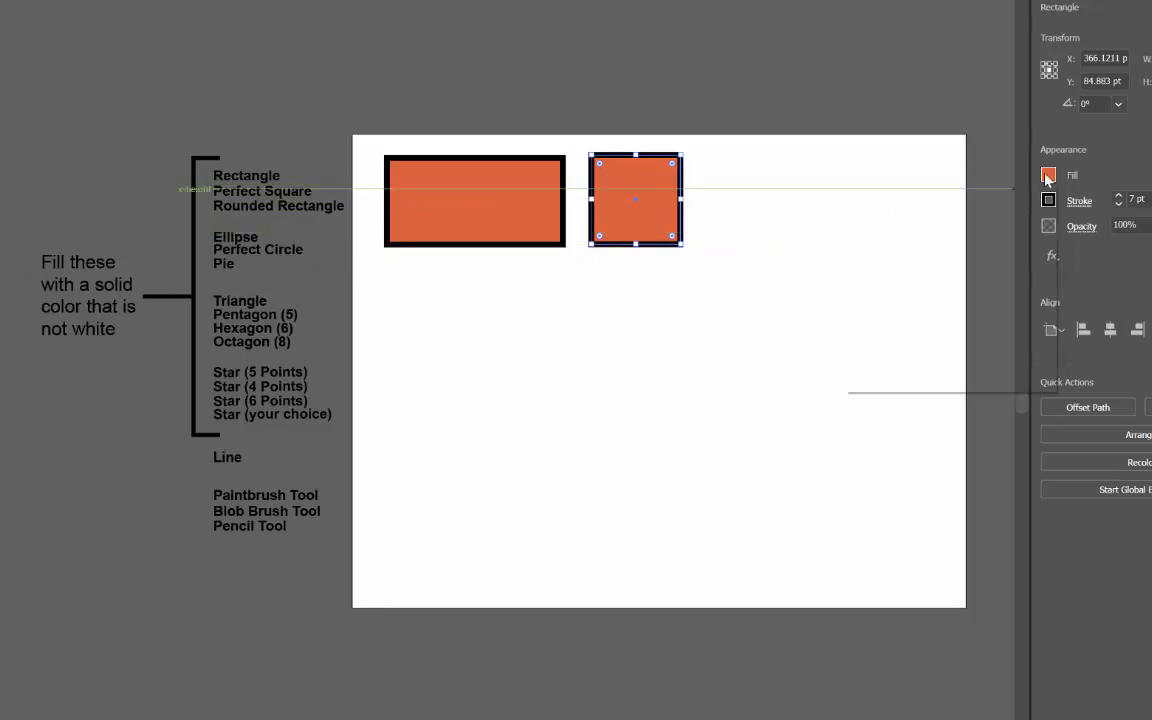
click(920, 240)
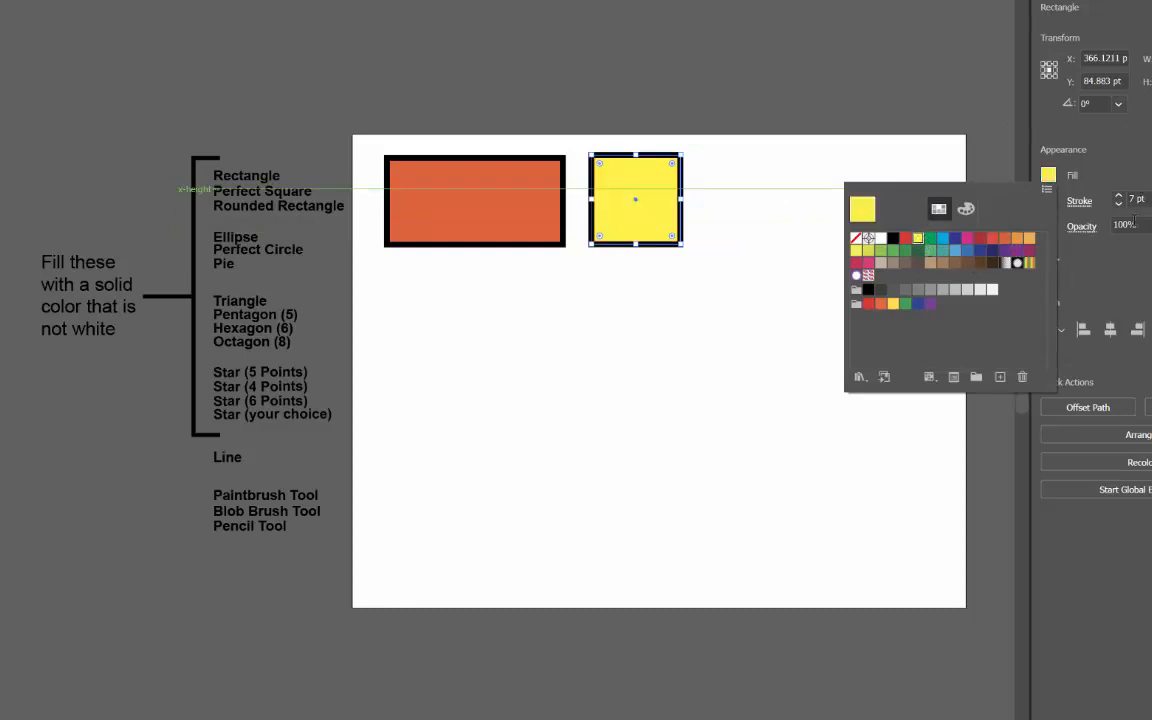
click(940, 87)
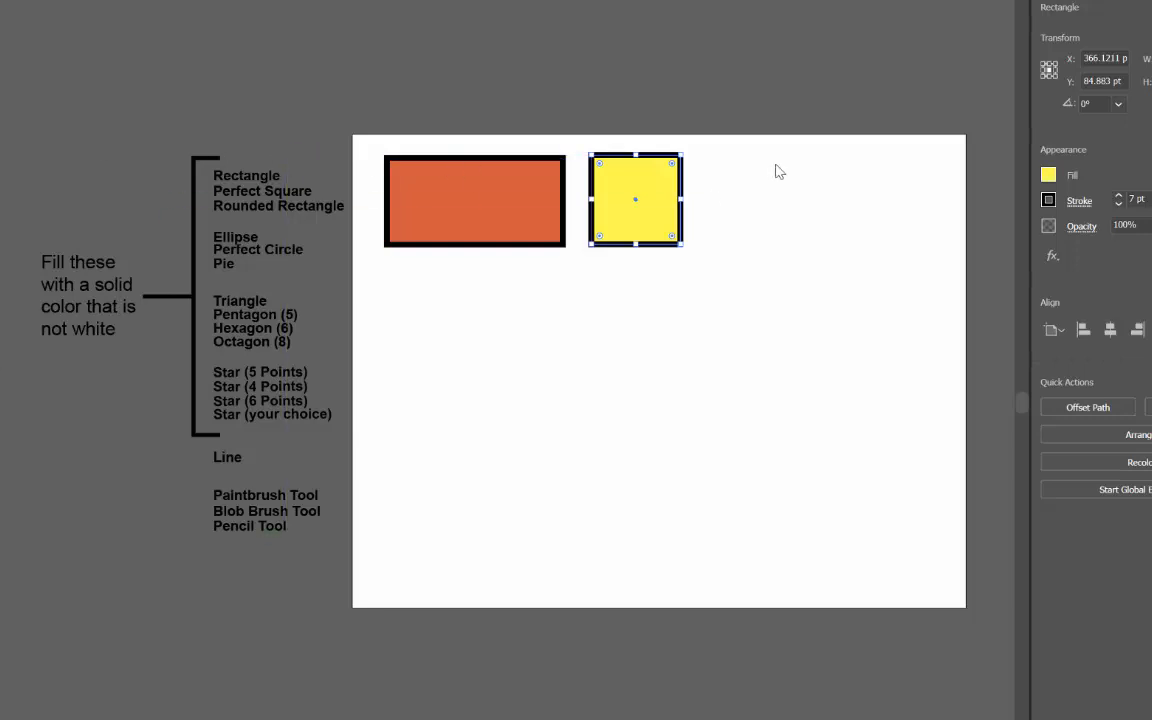
click(745, 170)
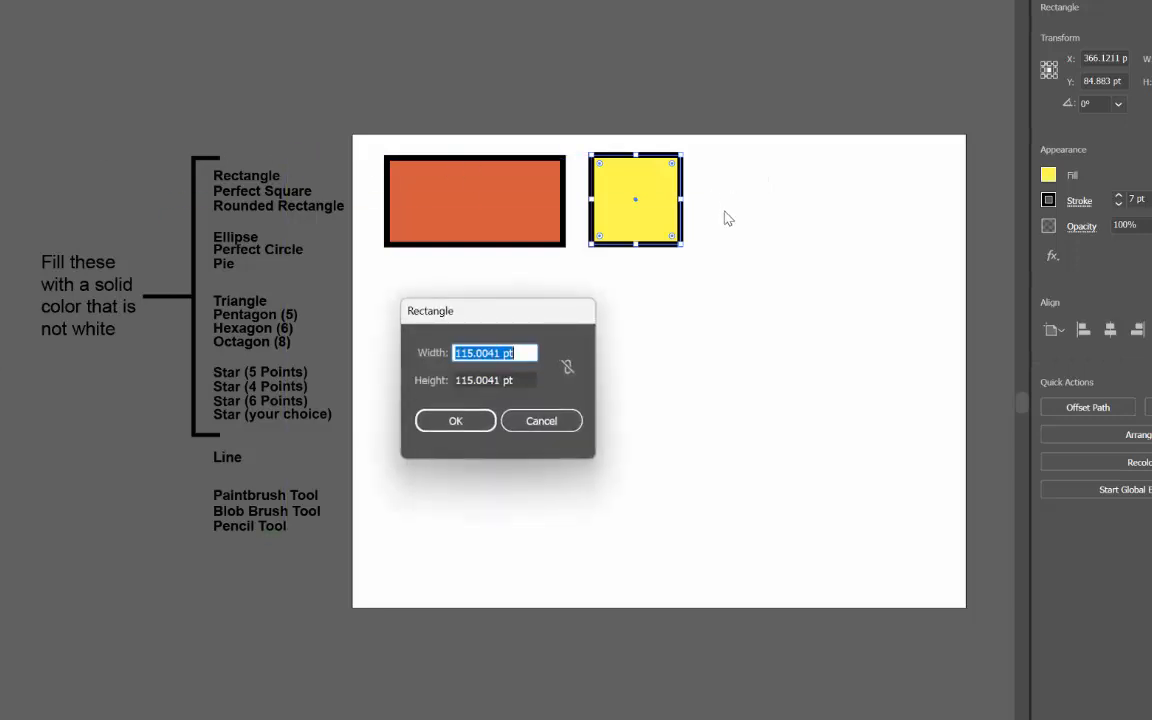
click(563, 425)
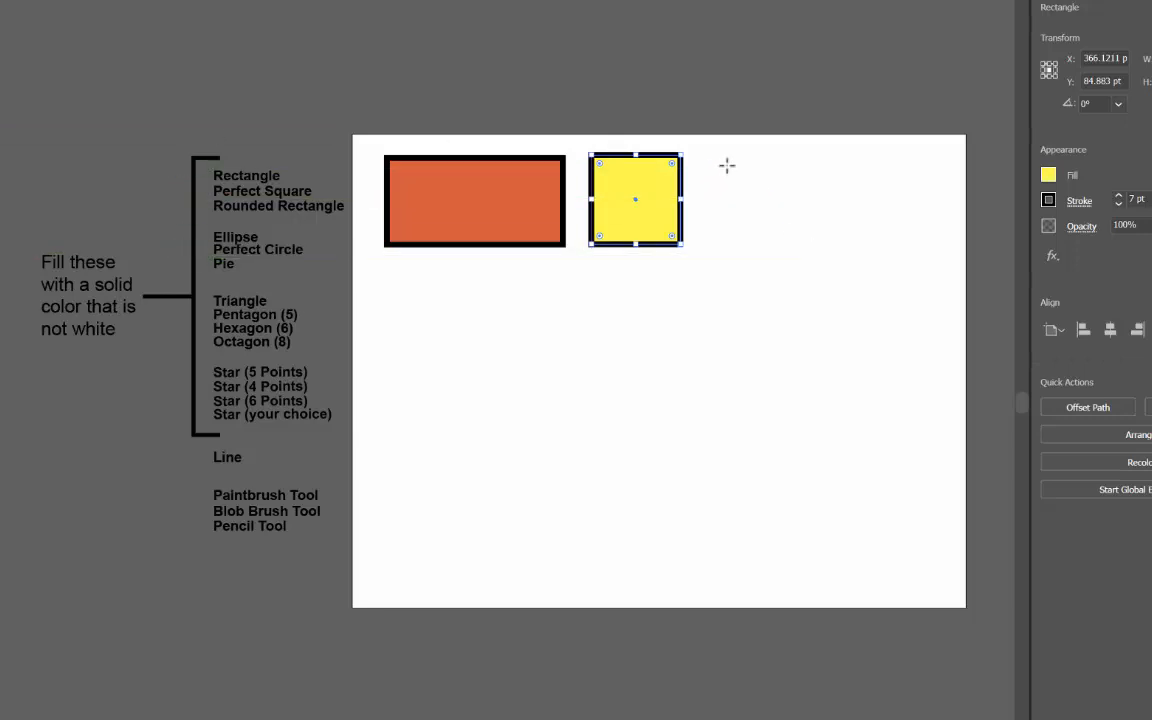
Draw a wide rectangle to the right of the yellow square and round all four corners moderately
drag(727, 165, 924, 248)
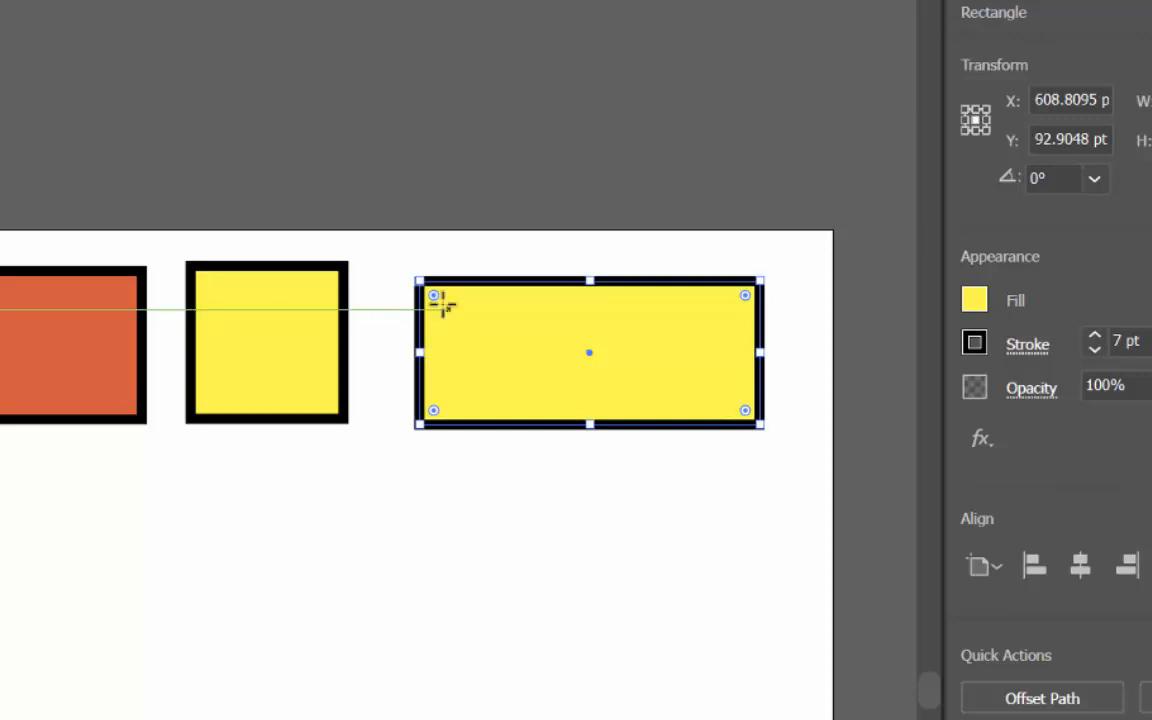
drag(438, 300, 519, 365)
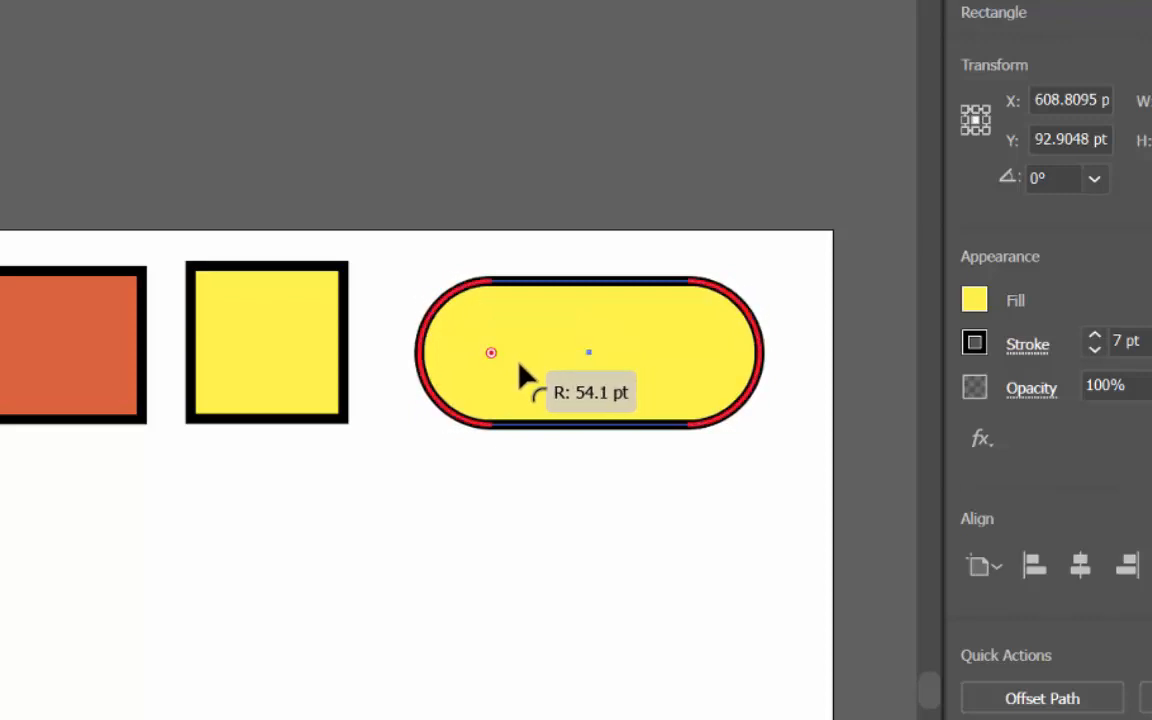
drag(519, 365, 450, 320)
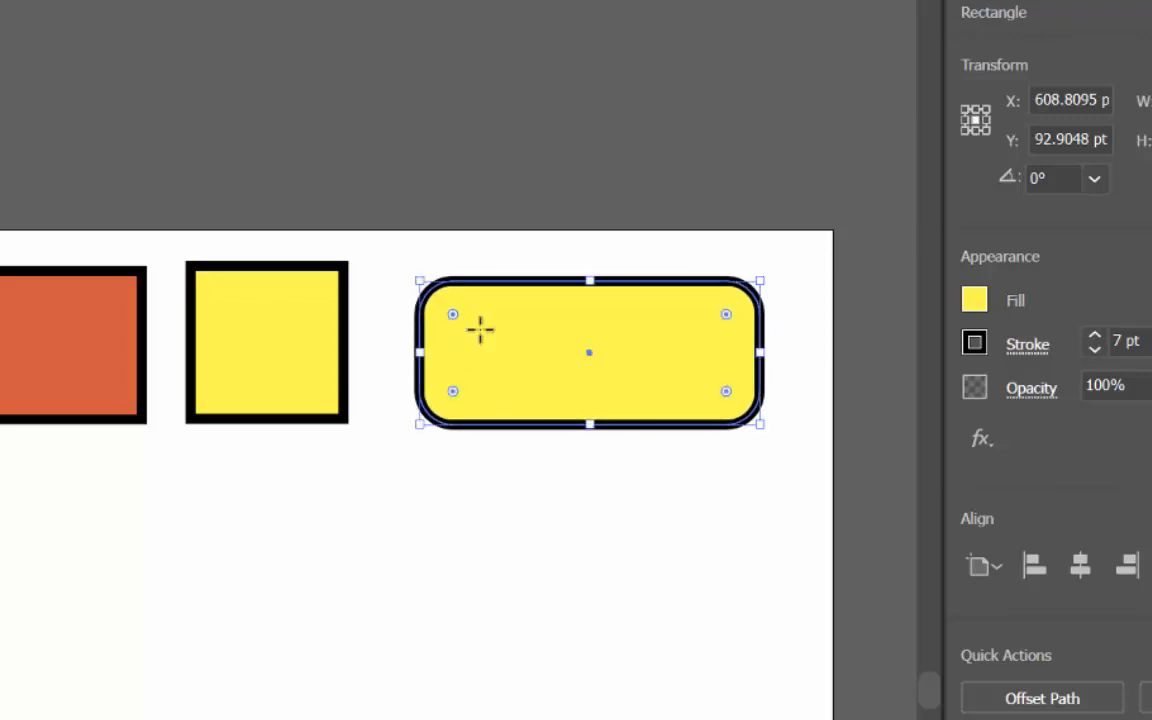
Fill the rounded rectangle with teal
click(973, 300)
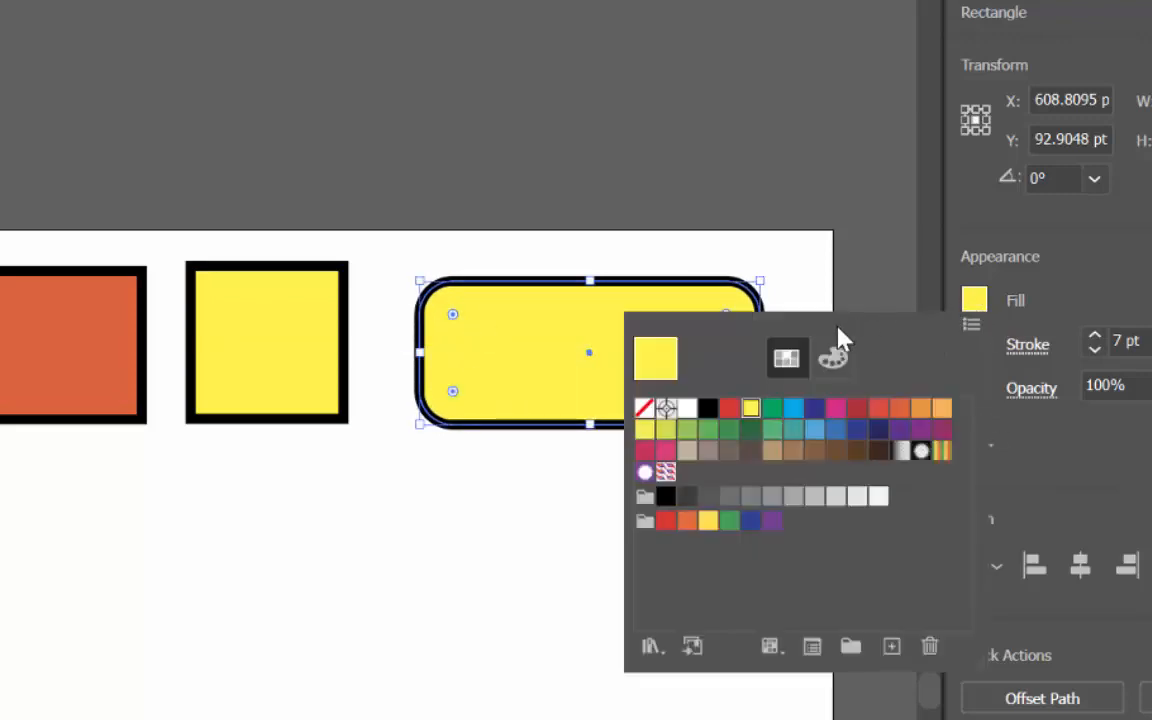
click(793, 429)
click(280, 530)
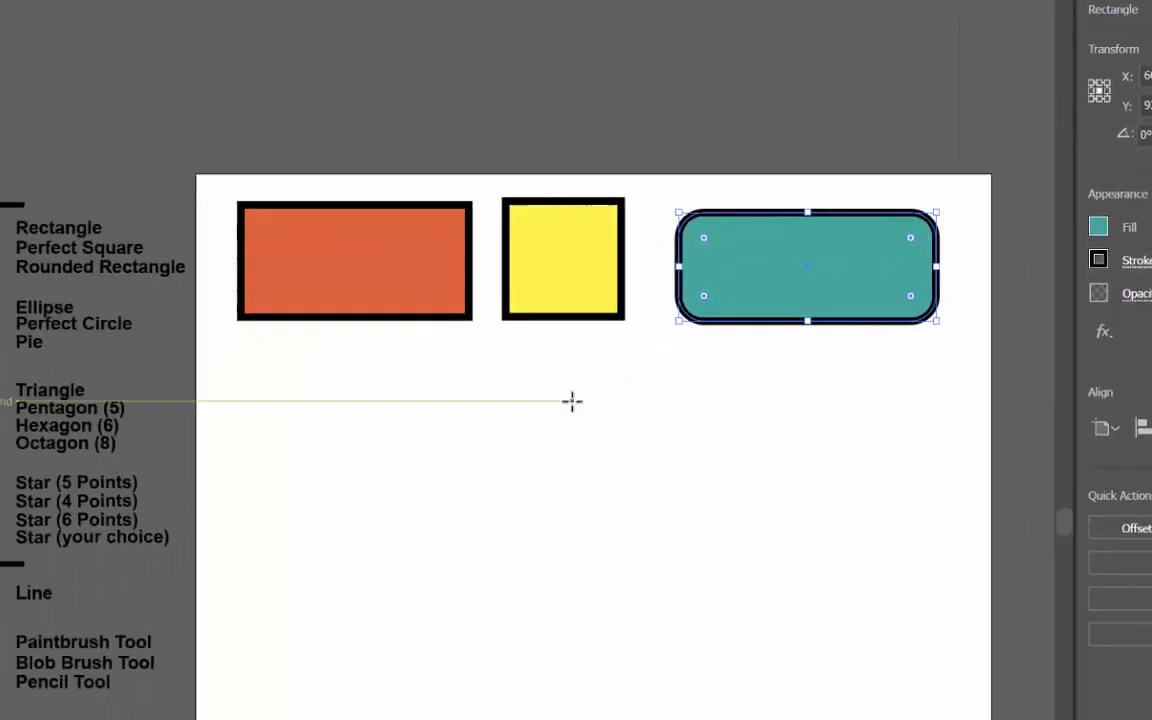
click(280, 530)
click(734, 391)
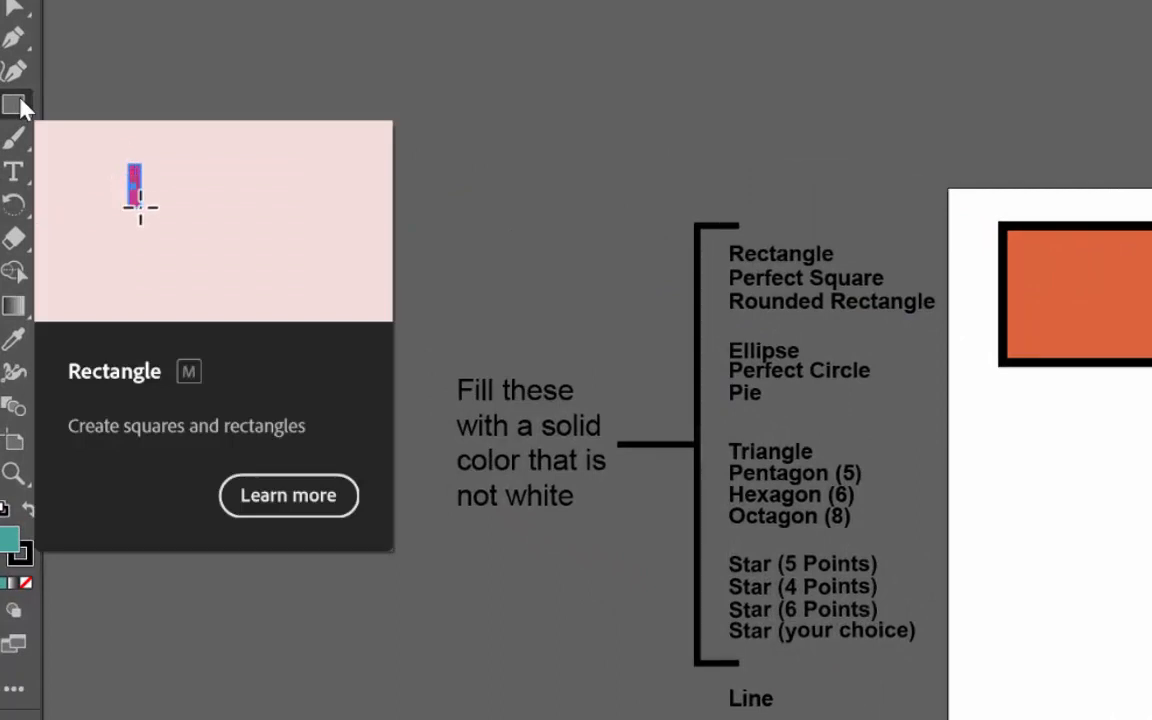
Draw a wide, flat ellipse below the orange rectangle with the Ellipse tool and fill it with dark purple
click(20, 106)
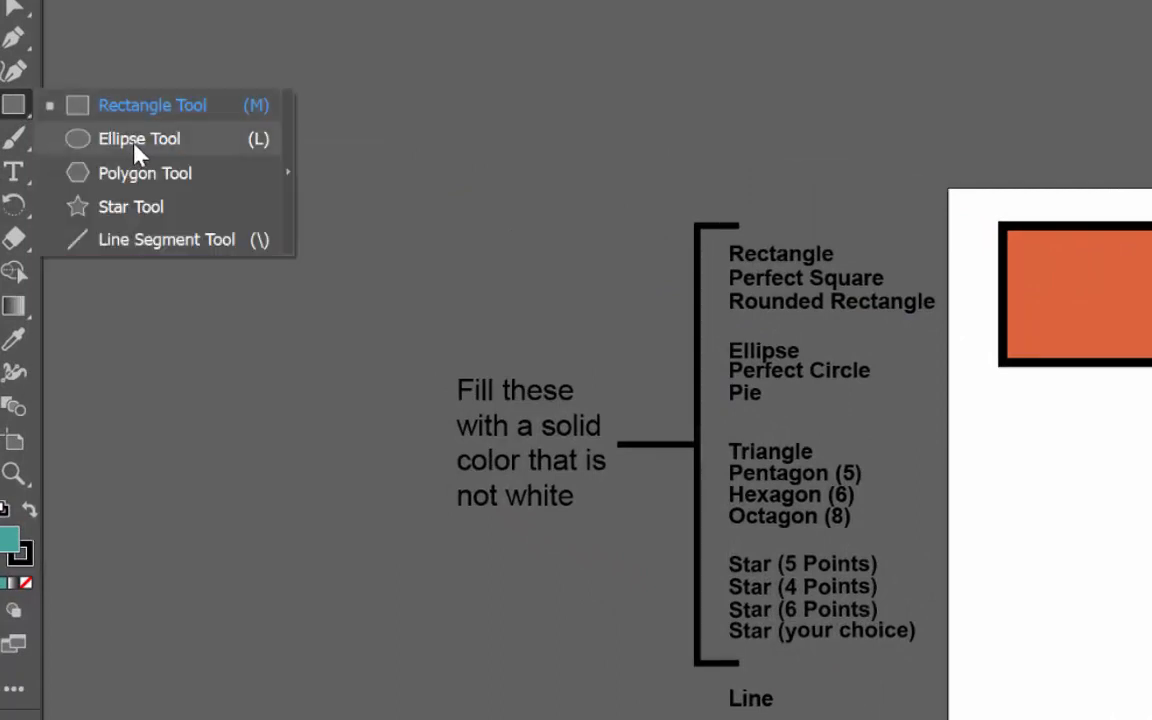
click(260, 145)
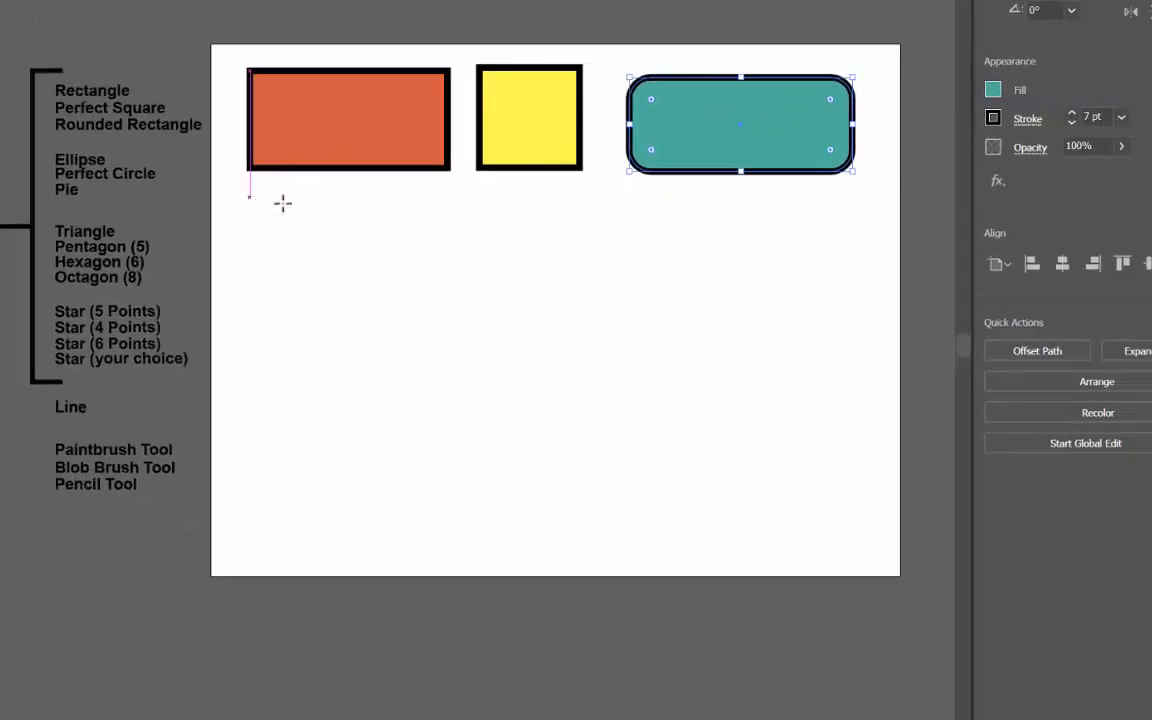
drag(248, 196, 435, 267)
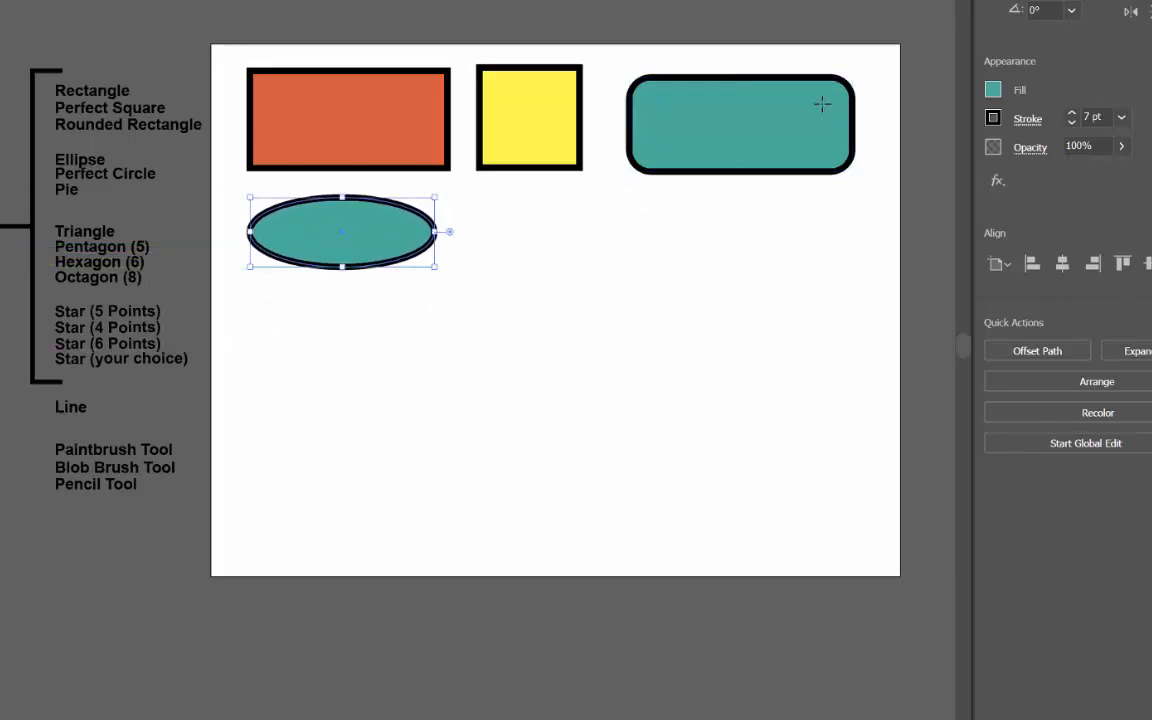
click(992, 91)
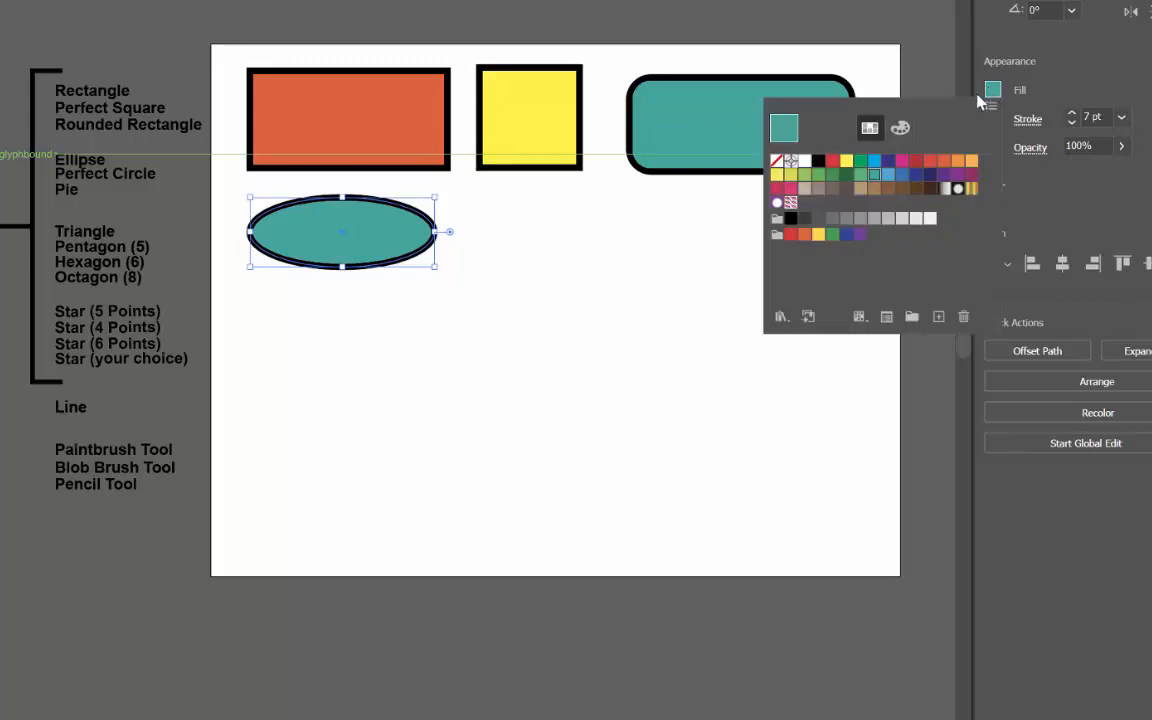
click(943, 175)
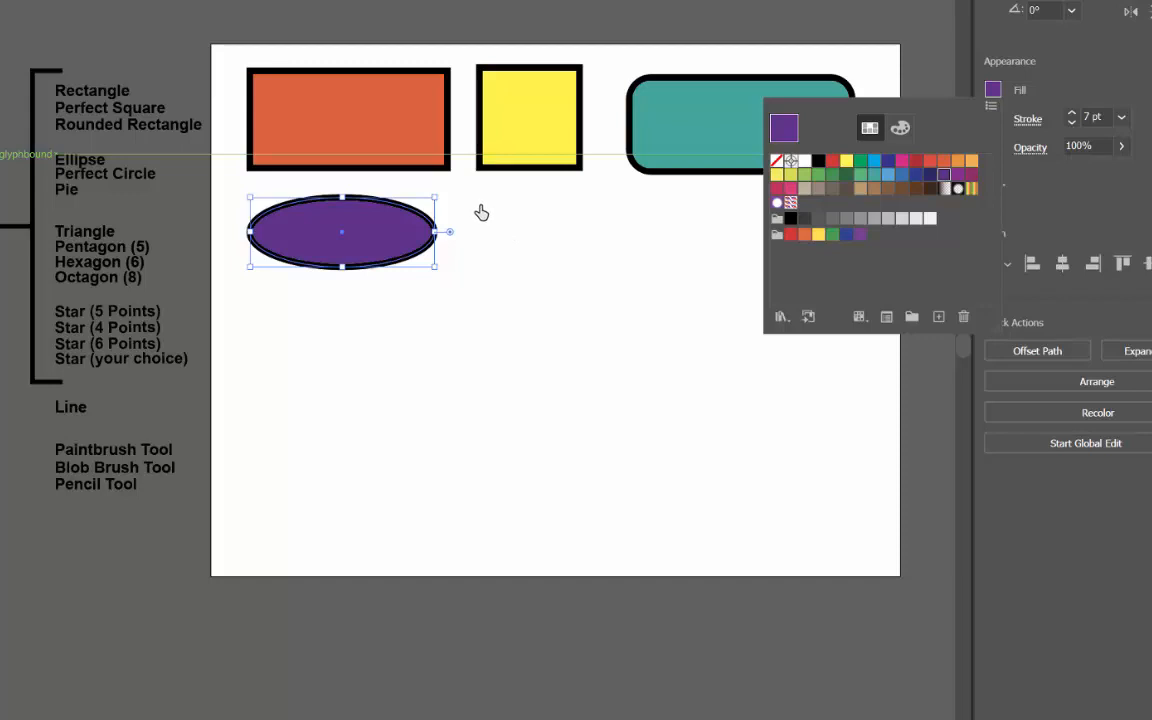
key(Escape)
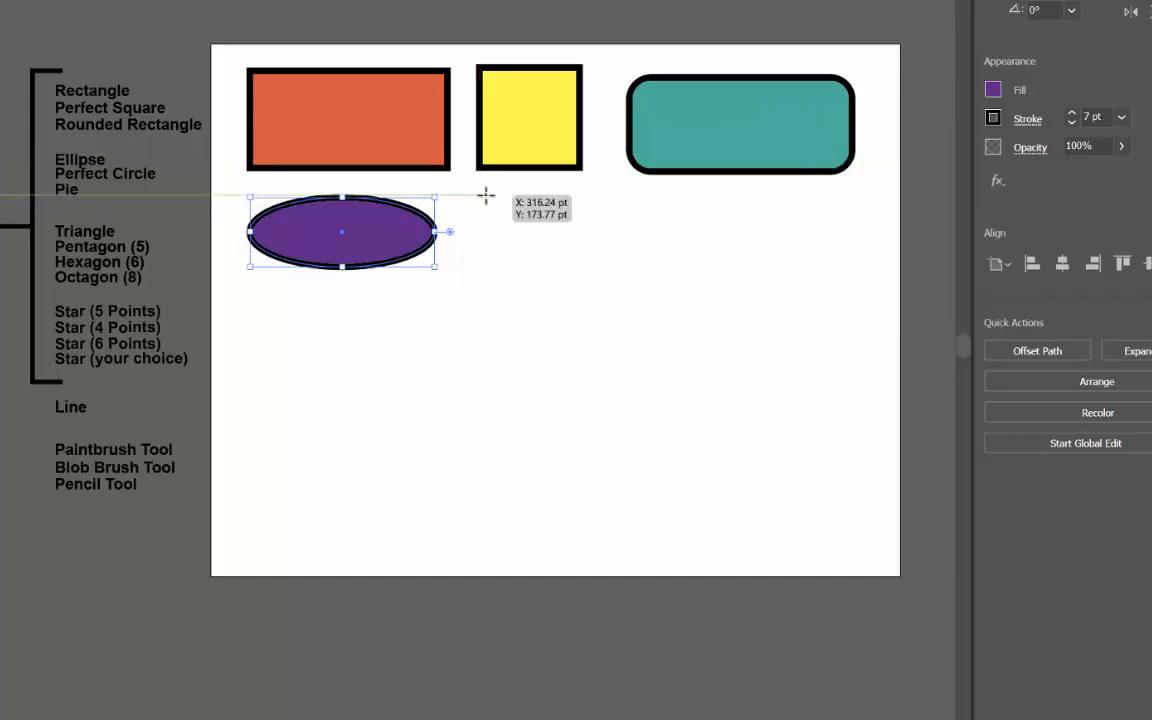
Draw a perfect circle about 120 pt across below the yellow square and fill it with light orange
drag(478, 187, 587, 271)
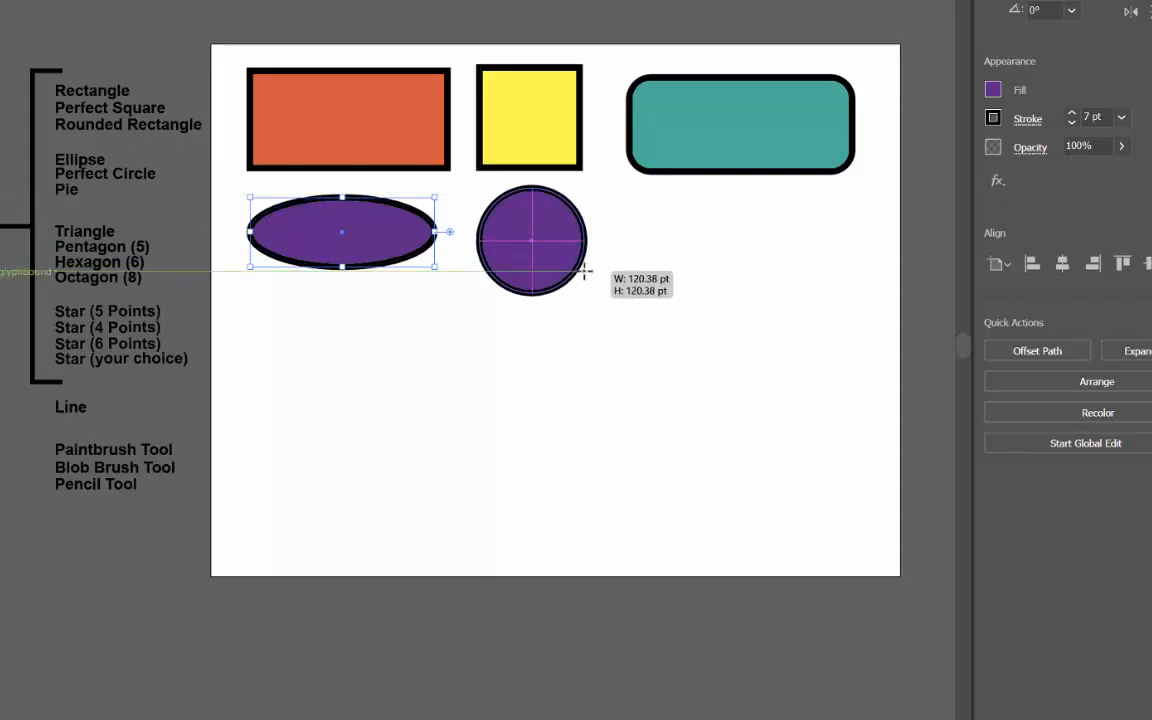
drag(586, 271, 586, 270)
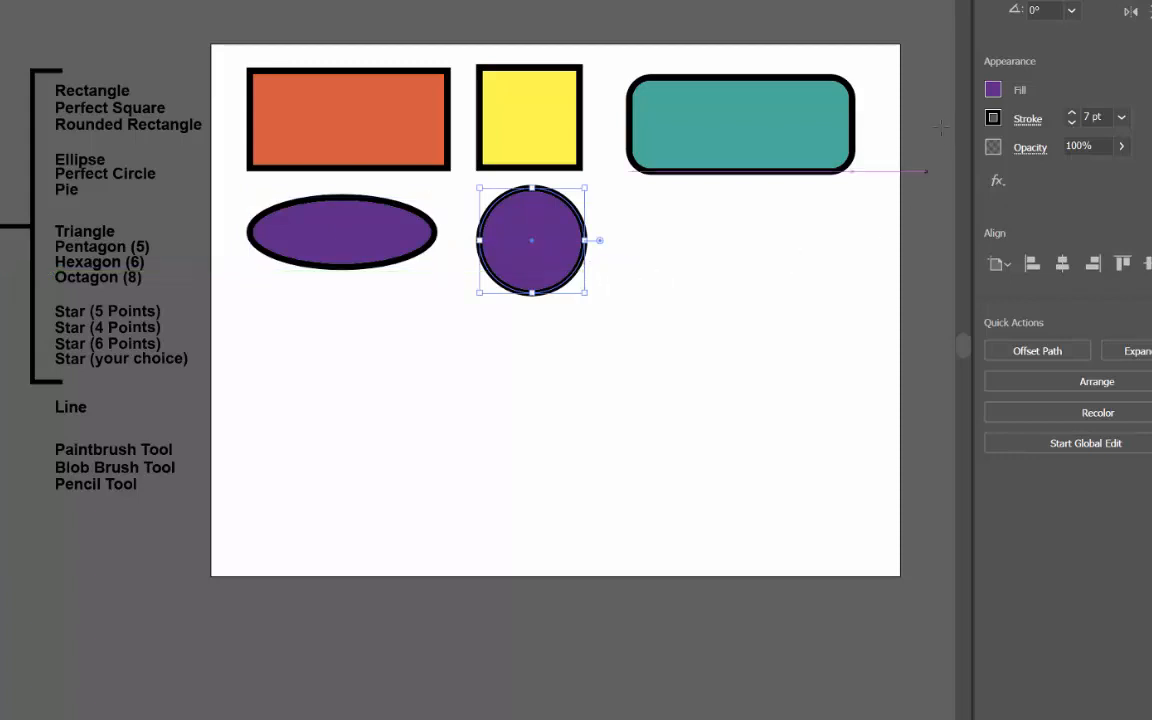
click(992, 91)
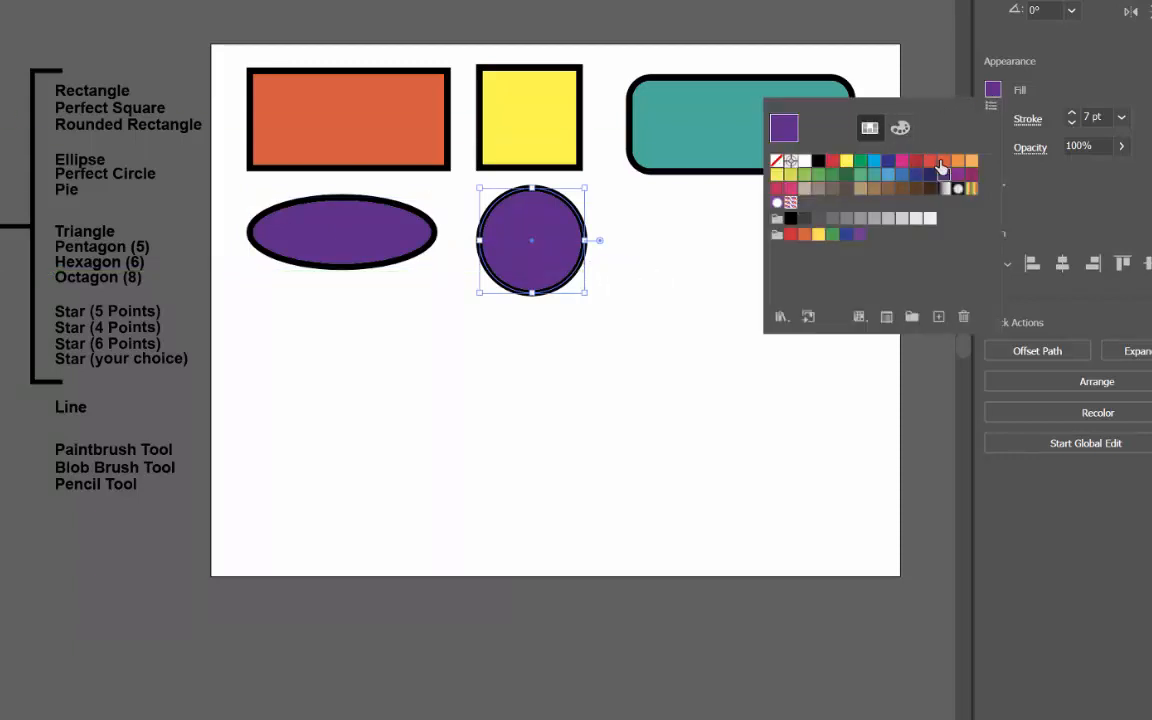
click(972, 161)
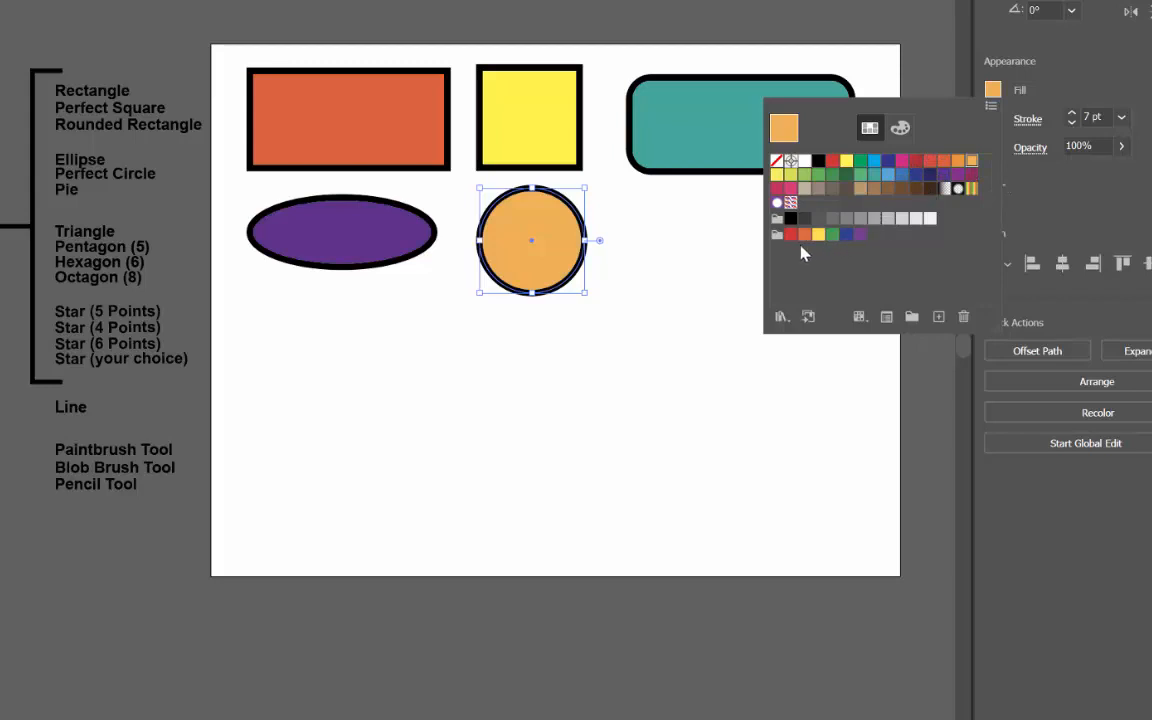
click(884, 3)
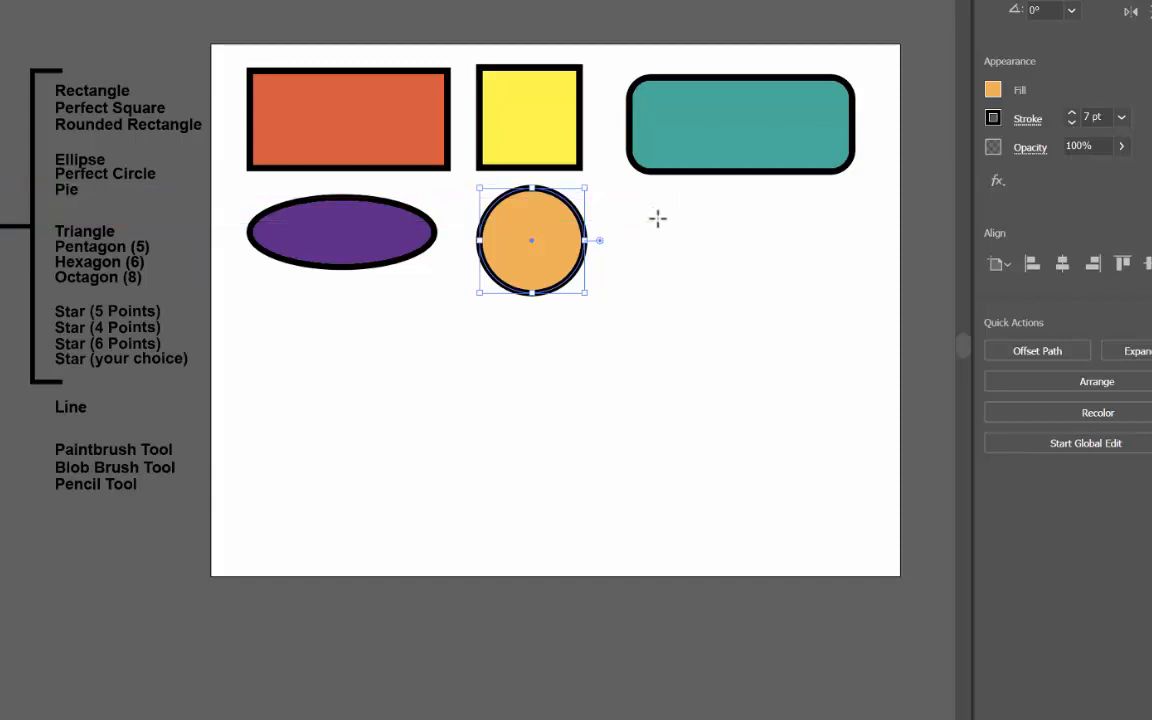
Draw an ellipse below the teal rounded rectangle as a pie with a symmetrical wedge open on its right side, filled with tan
drag(652, 197, 822, 310)
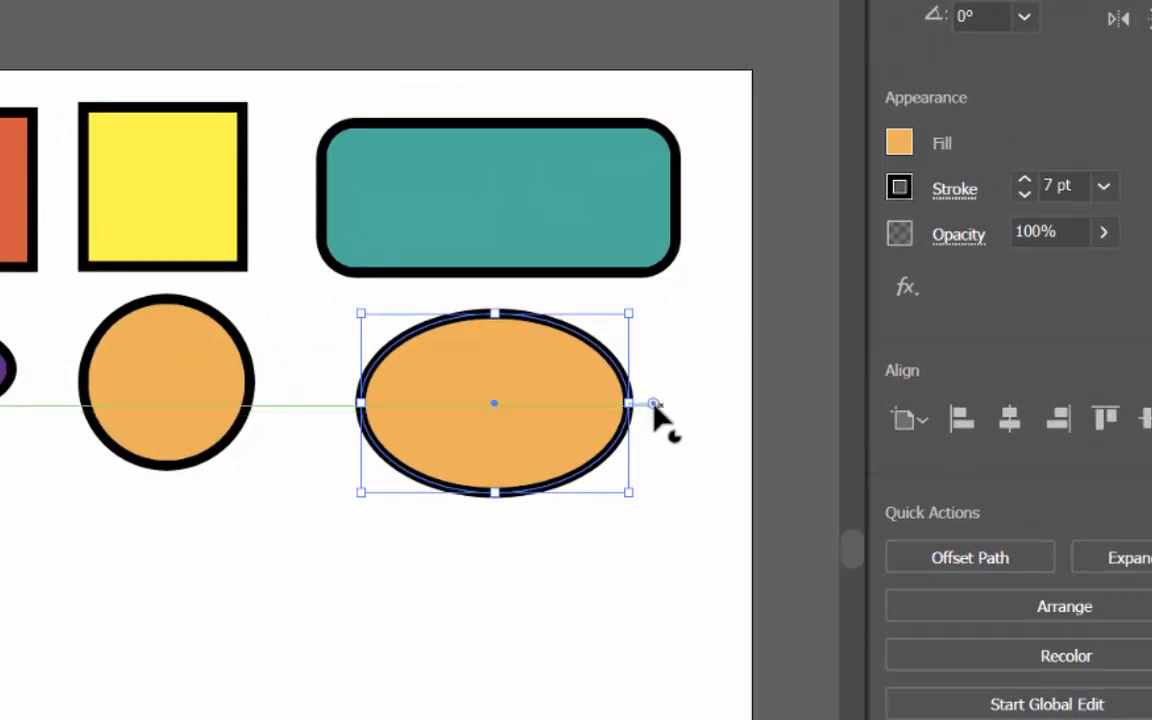
drag(653, 404, 646, 368)
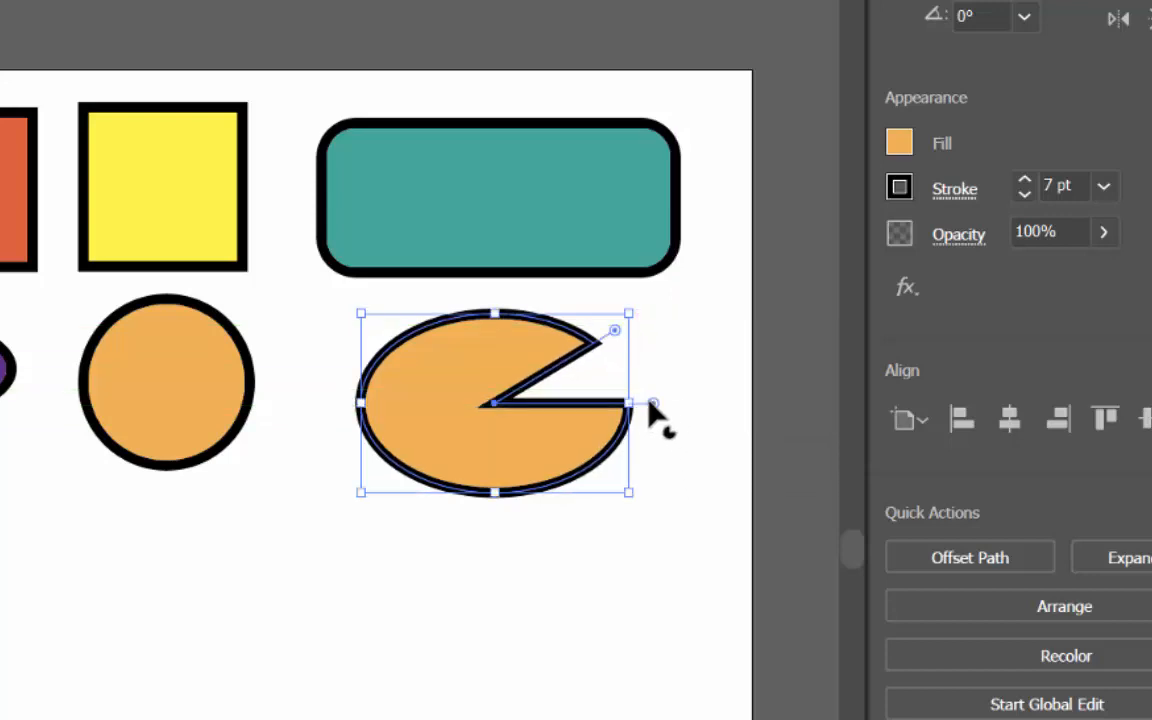
drag(653, 404, 612, 472)
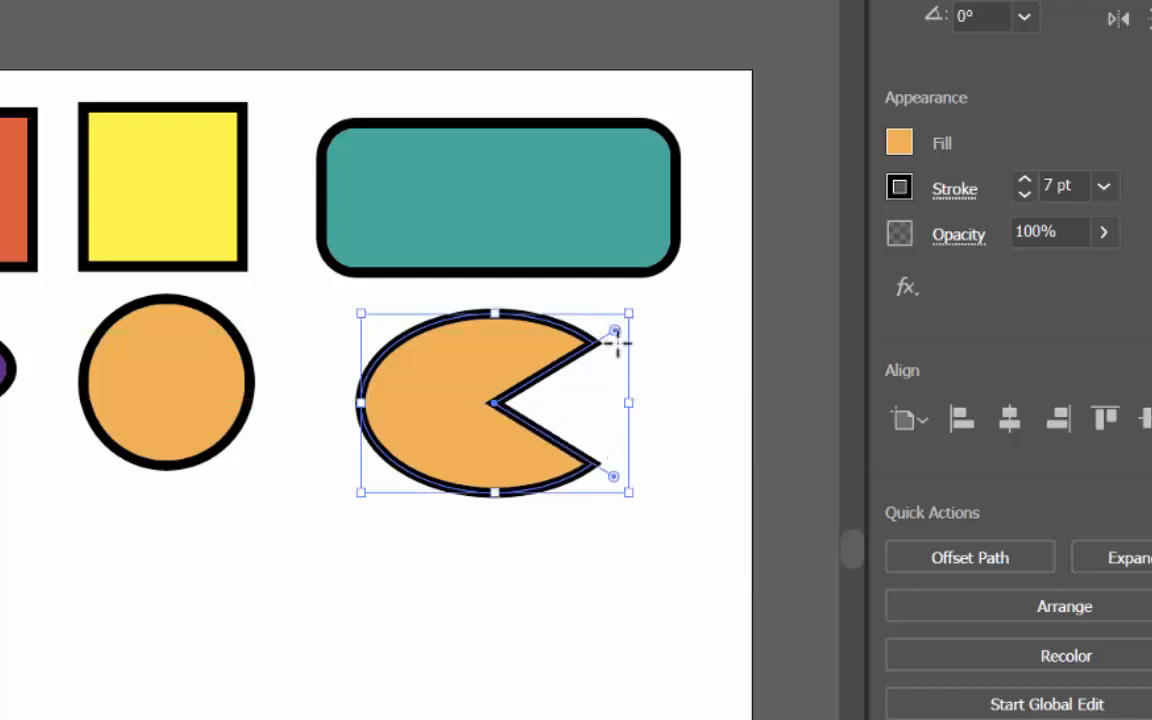
mouse_move(616, 330)
mouse_down()
mouse_move(532, 306)
mouse_move(465, 306)
mouse_move(617, 339)
mouse_move(612, 331)
mouse_up()
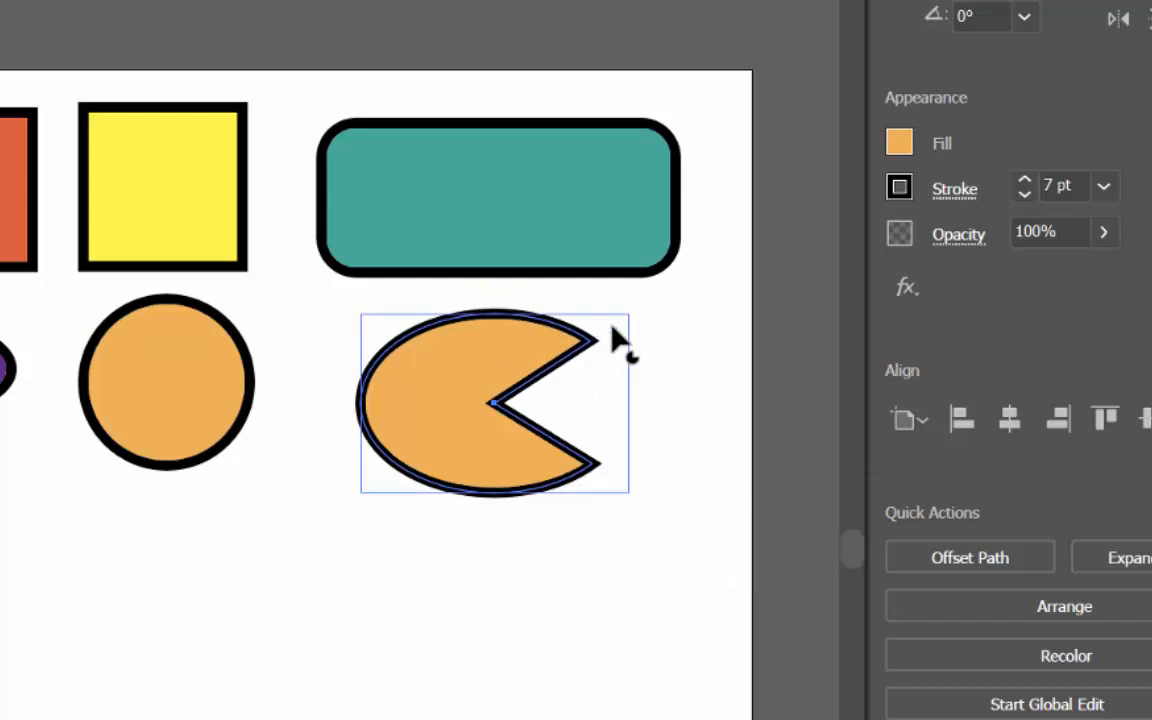
click(897, 149)
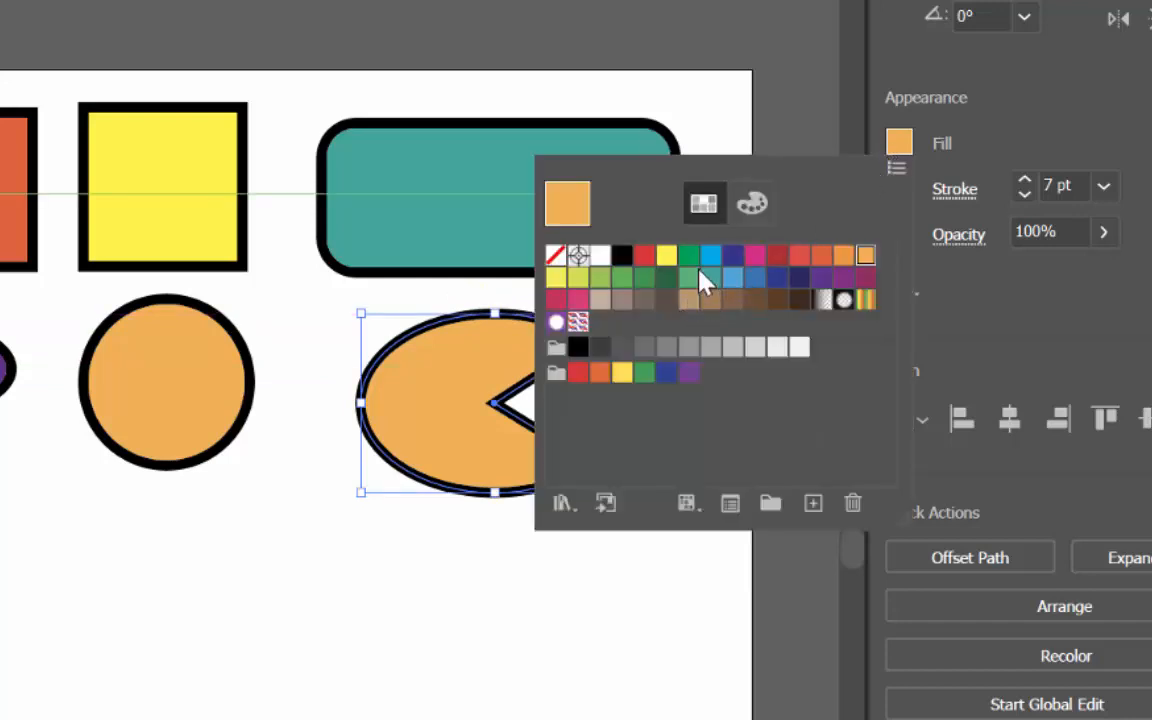
click(690, 301)
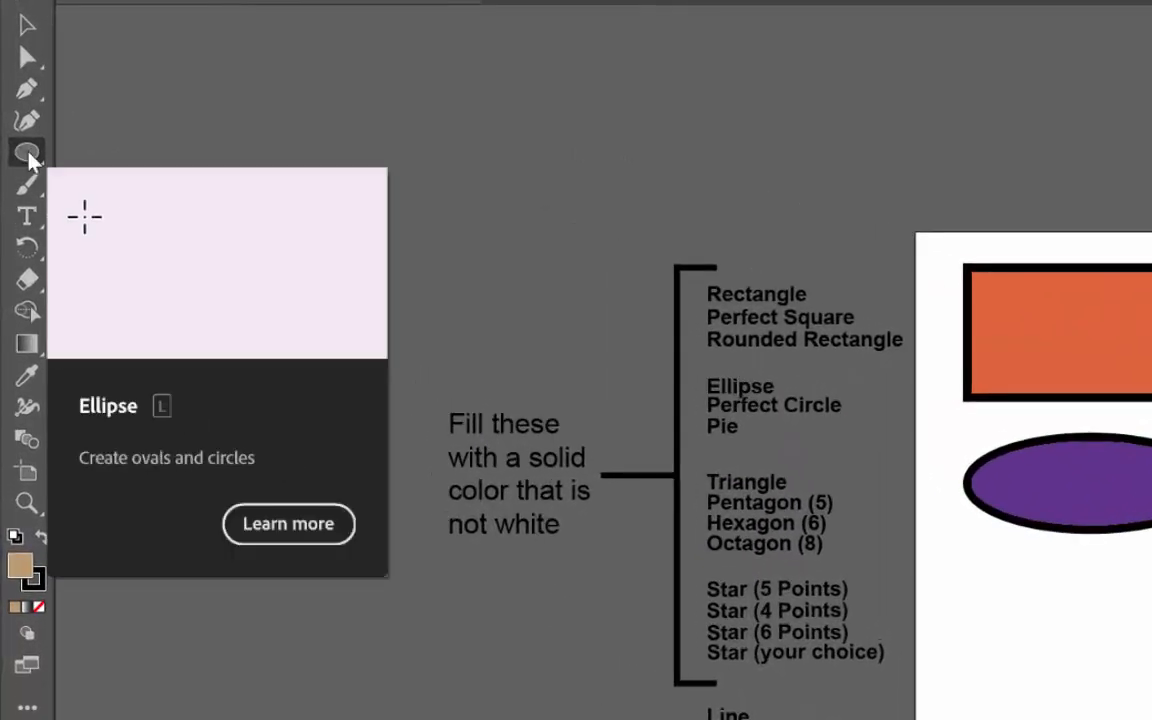
Create a triangle below the purple ellipse with the Polygon tool, using a 50 pt radius and 3 sides
click(24, 142)
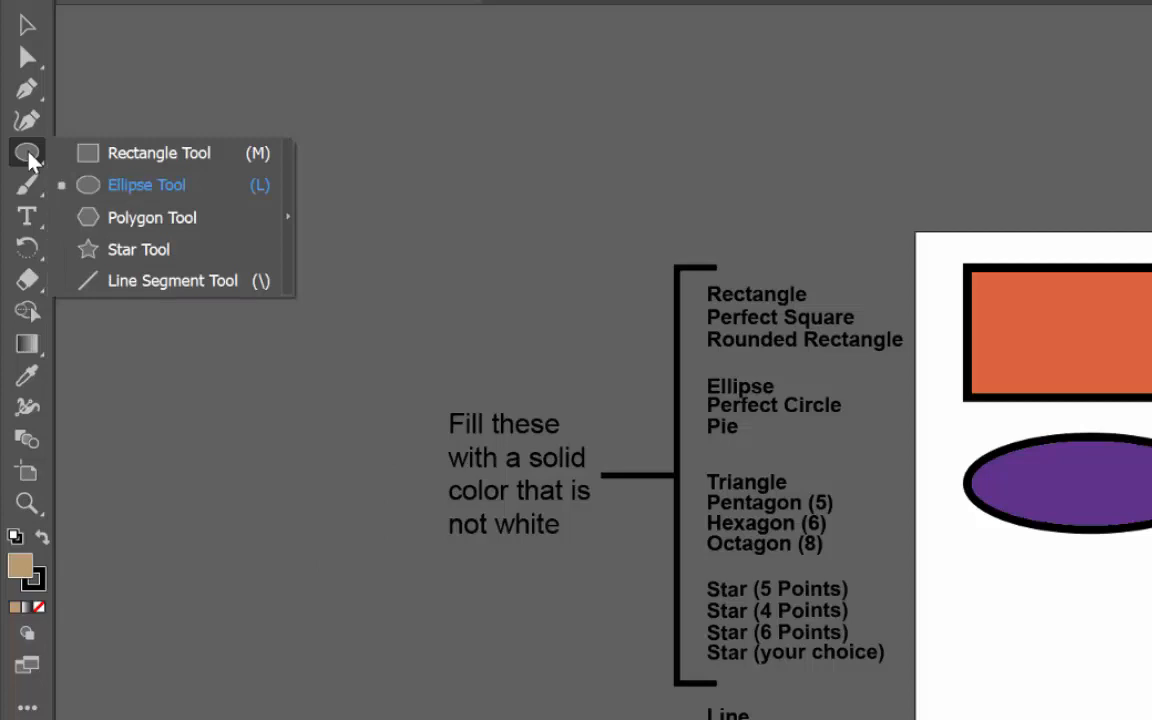
click(165, 220)
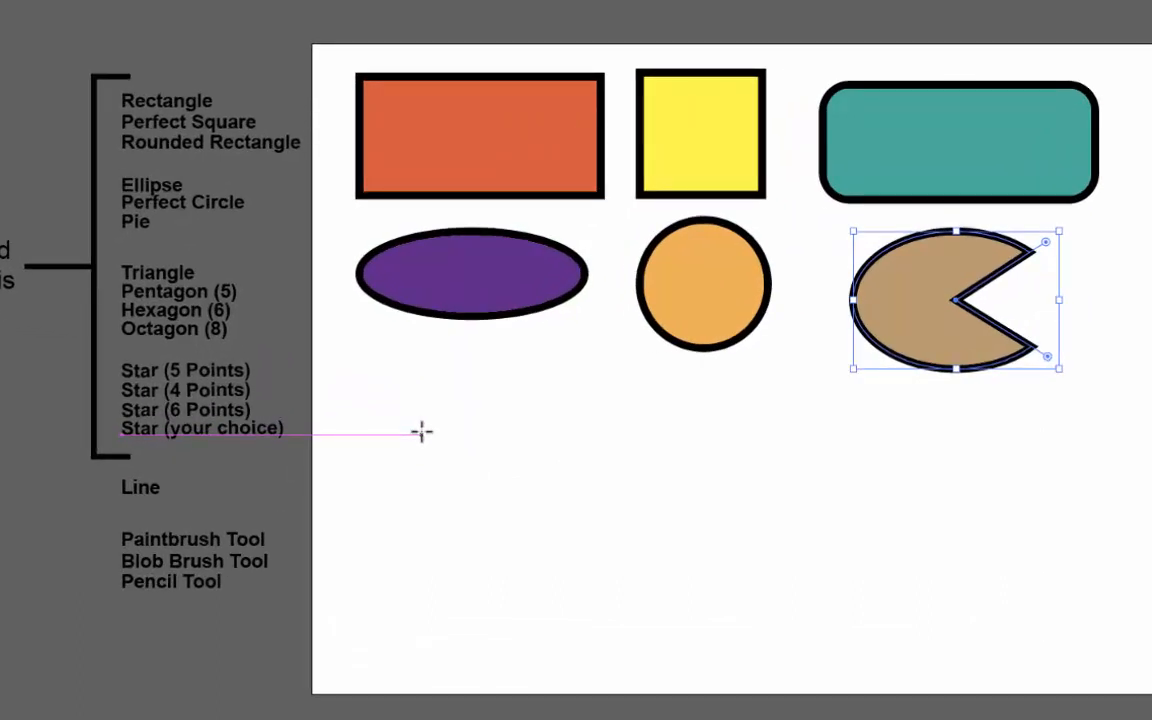
click(421, 431)
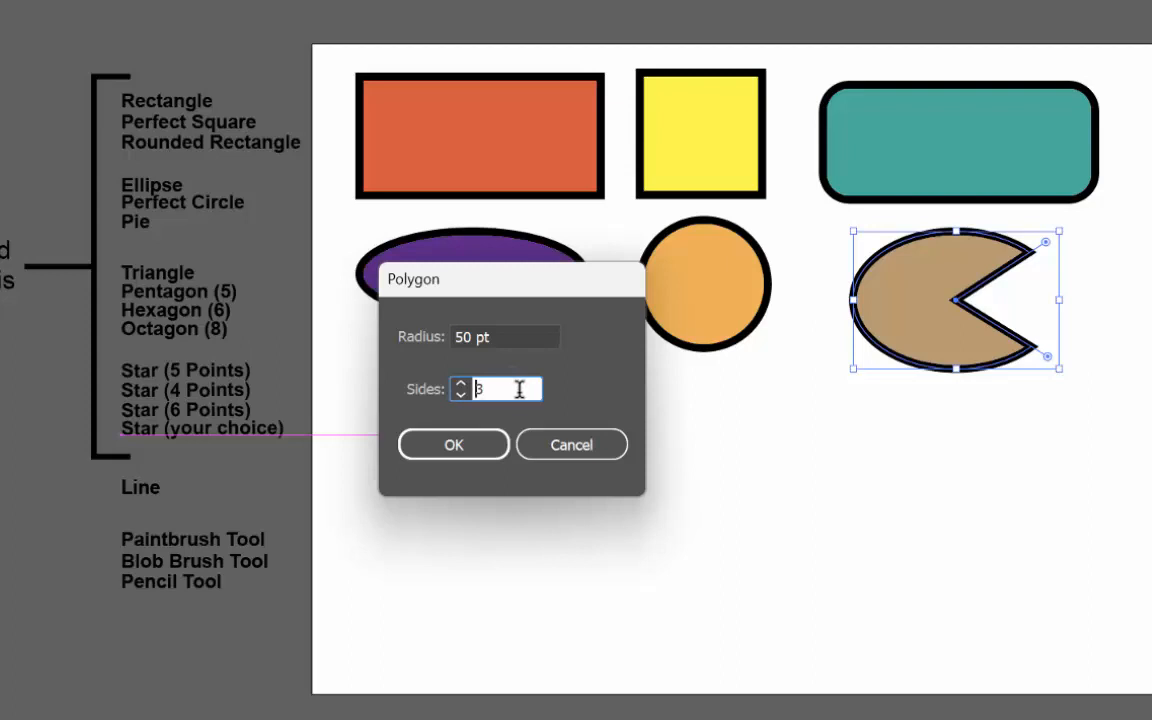
click(453, 447)
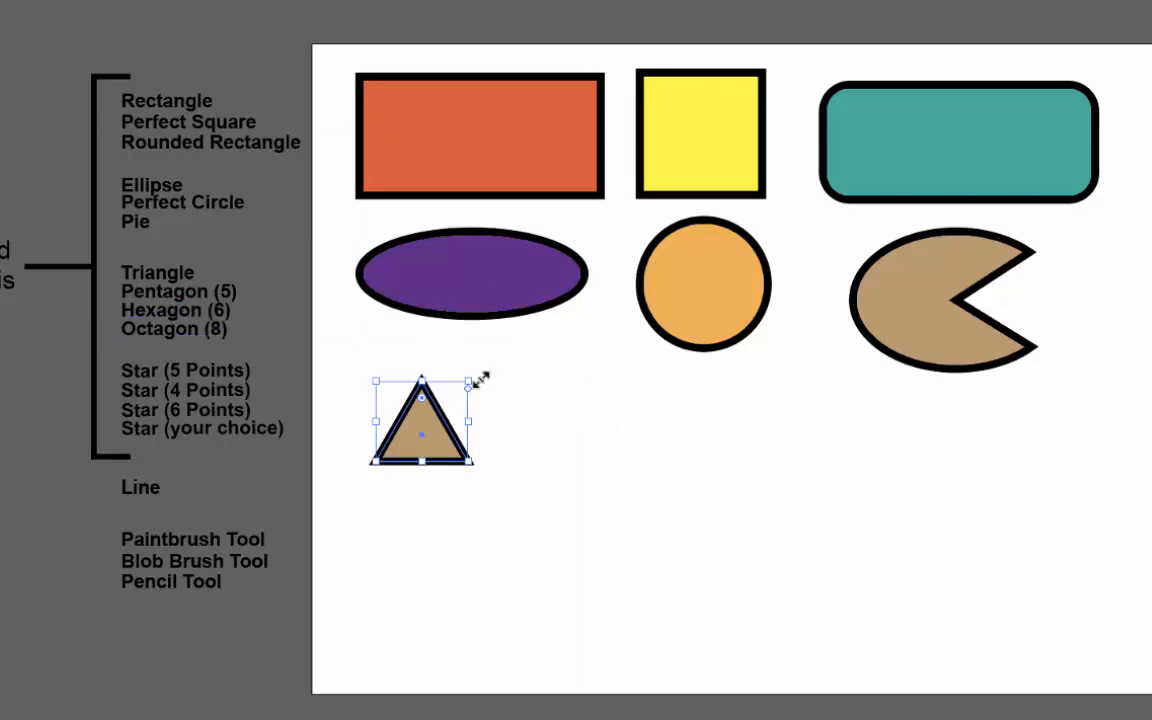
Enlarge the triangle proportionally to fit below the purple ellipse and fill it with red
drag(472, 377, 547, 316)
drag(409, 352, 374, 382)
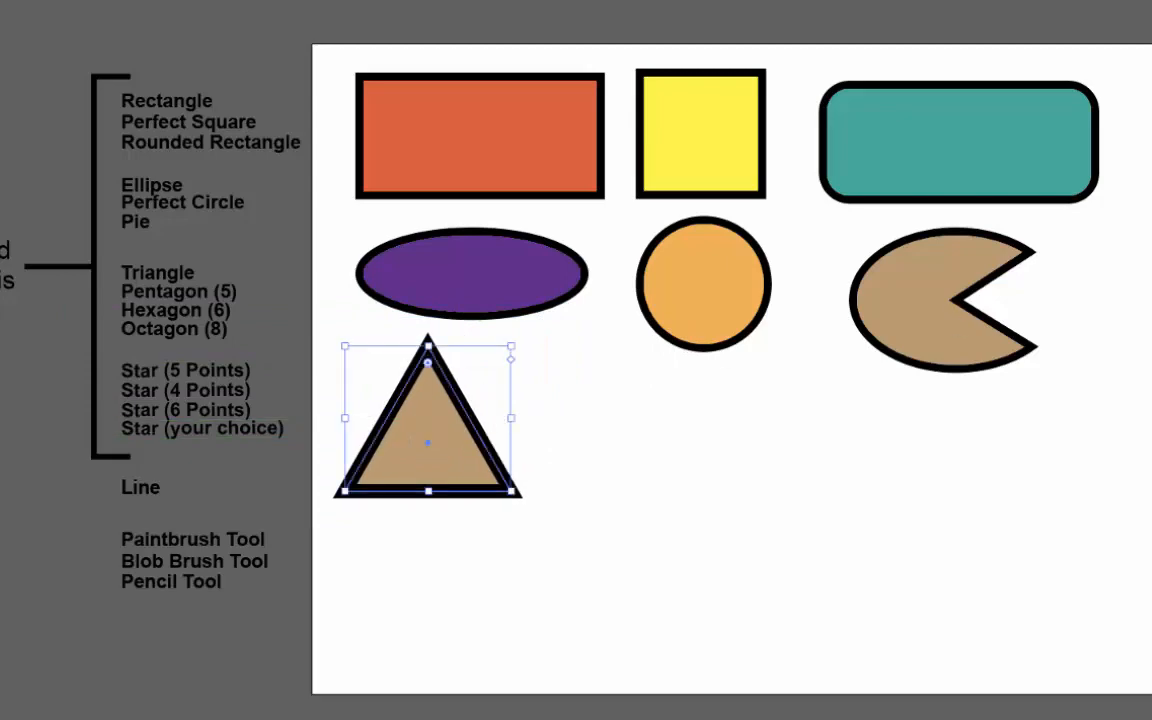
click(1151, 254)
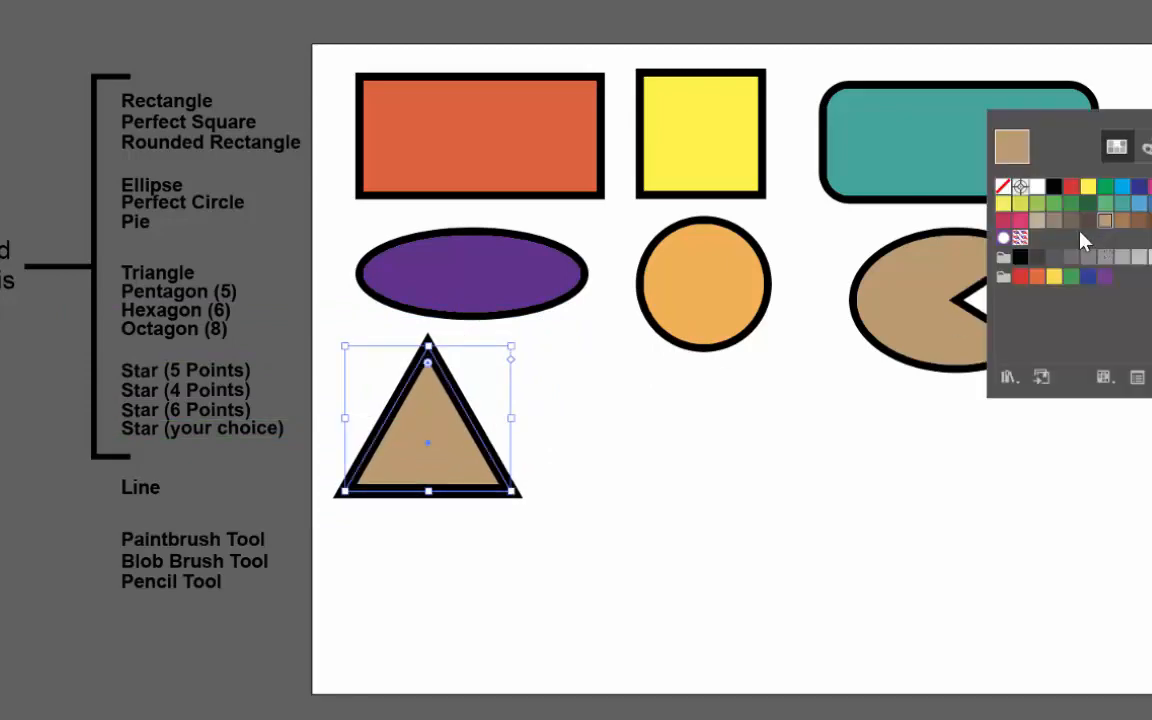
click(1071, 187)
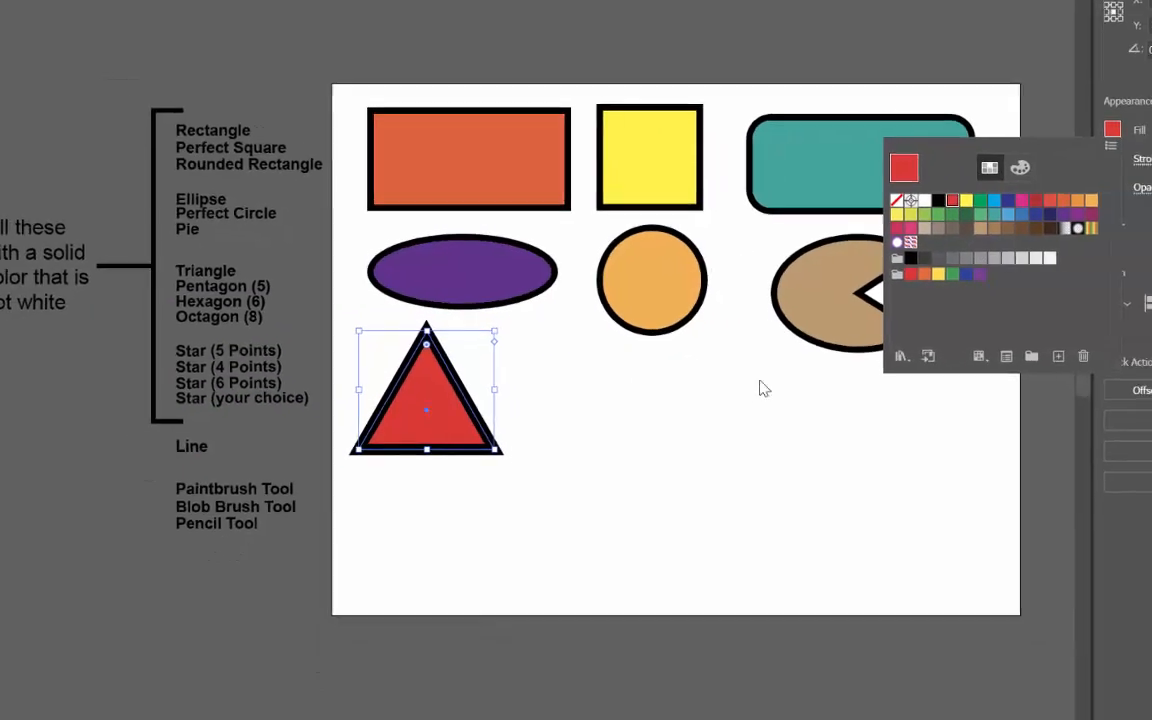
Reduce the red triangle's stroke weight to 5 pt and deselect it
click(1119, 172)
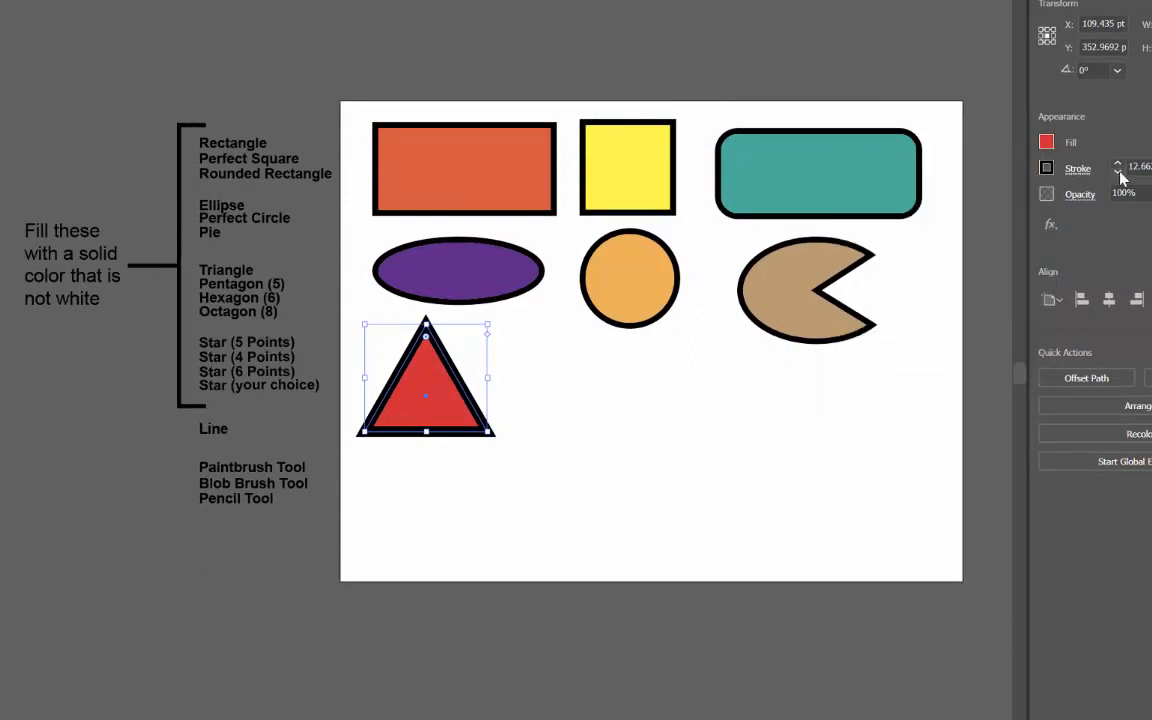
click(1119, 172)
click(1119, 172)
click(1119, 172)
click(1119, 172)
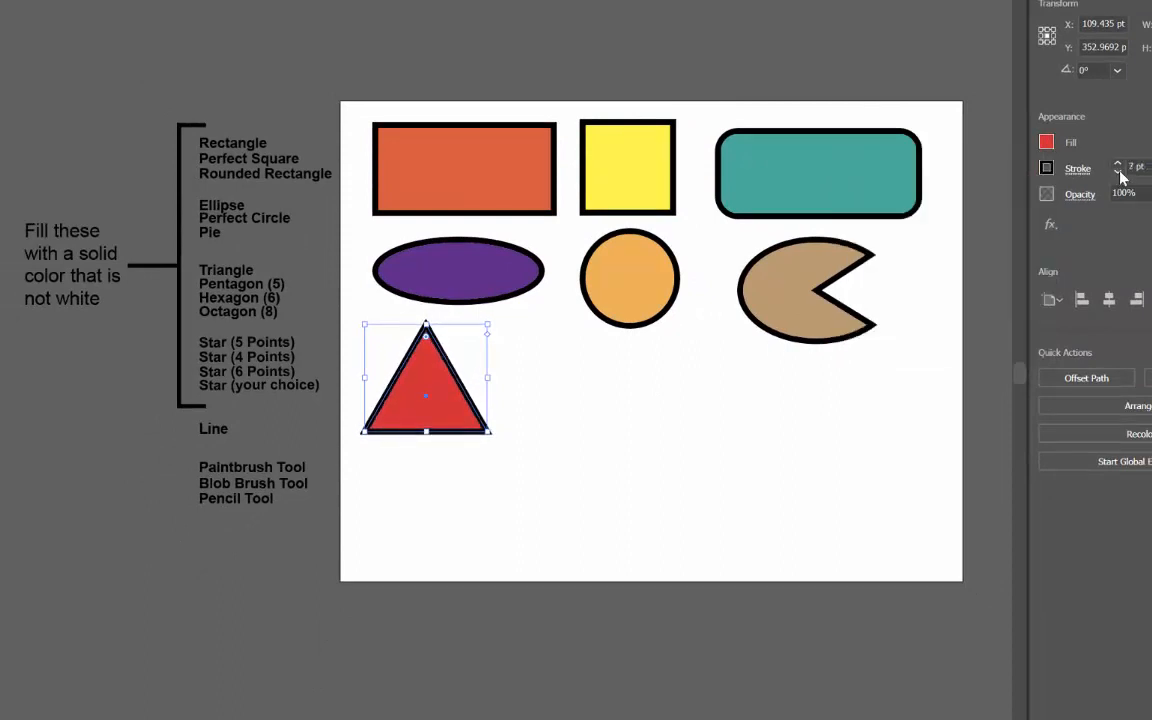
click(1119, 172)
click(1119, 172)
click(555, 378)
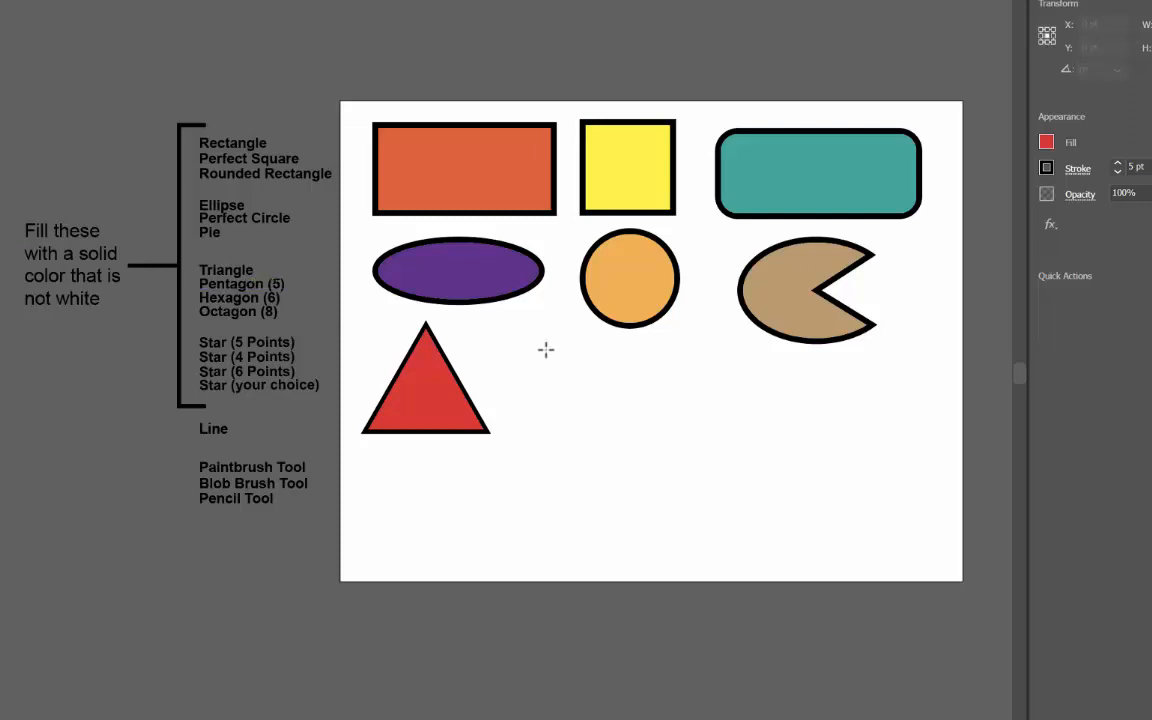
Create a pentagon with a 50 pt radius and 5 sides, place it beside the red triangle, and fill it with bright blue
click(588, 408)
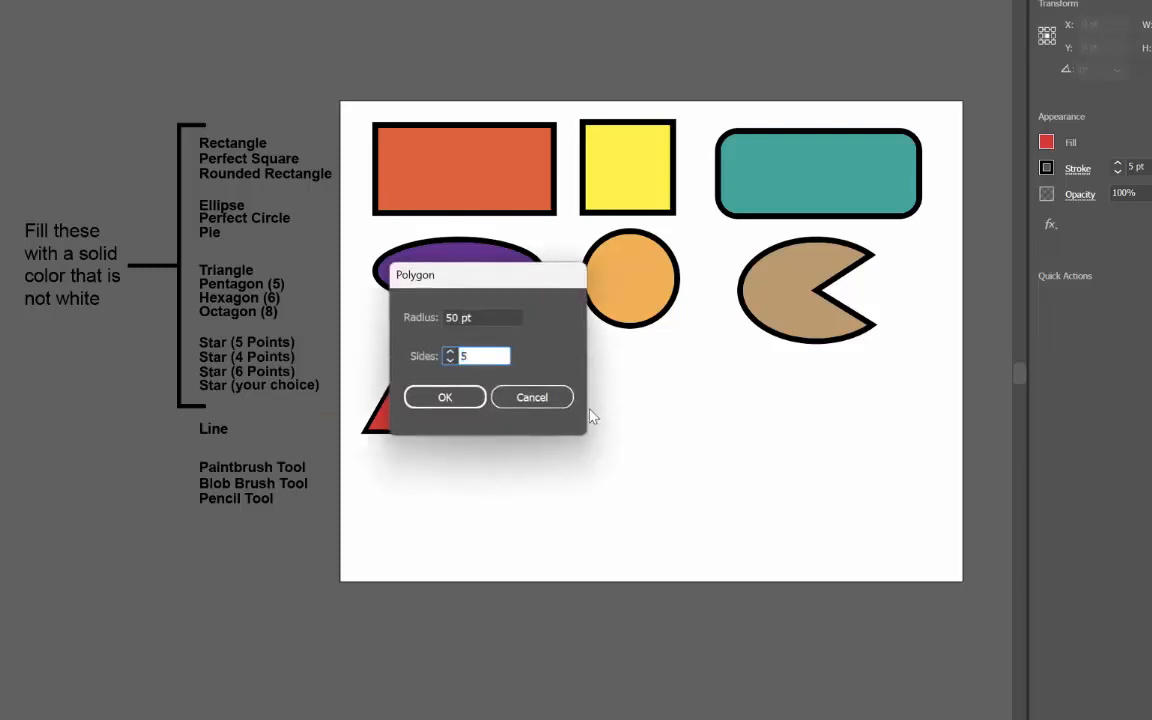
click(450, 398)
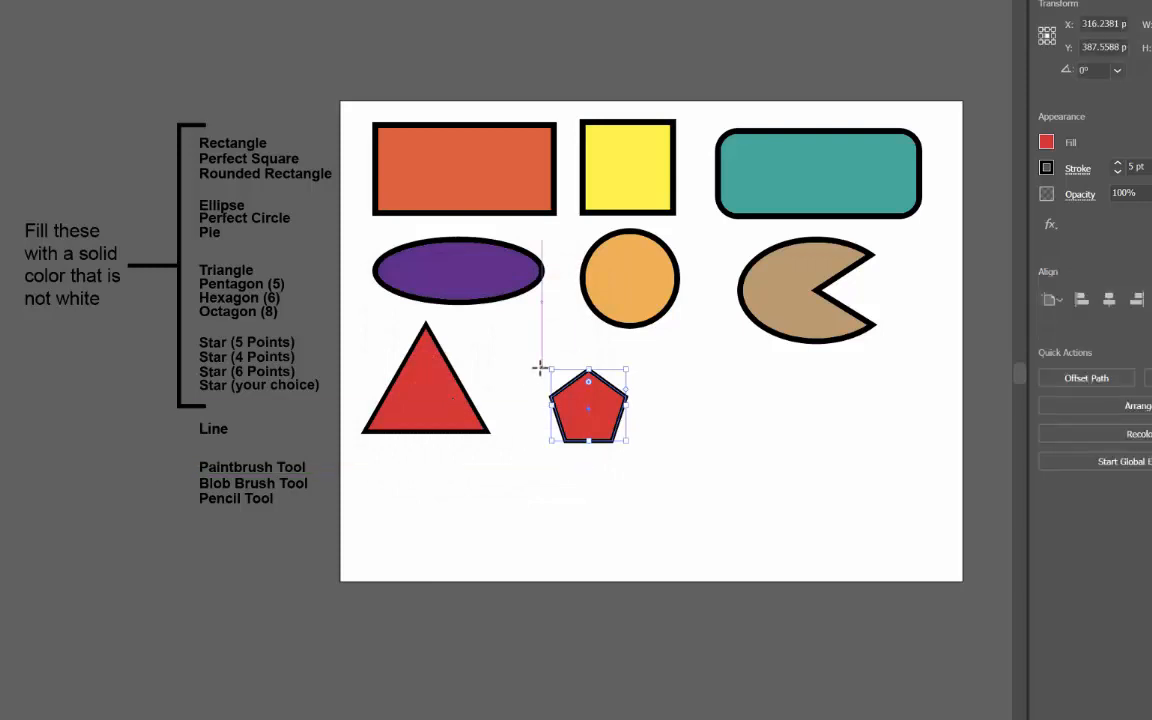
key(v)
drag(602, 413, 537, 373)
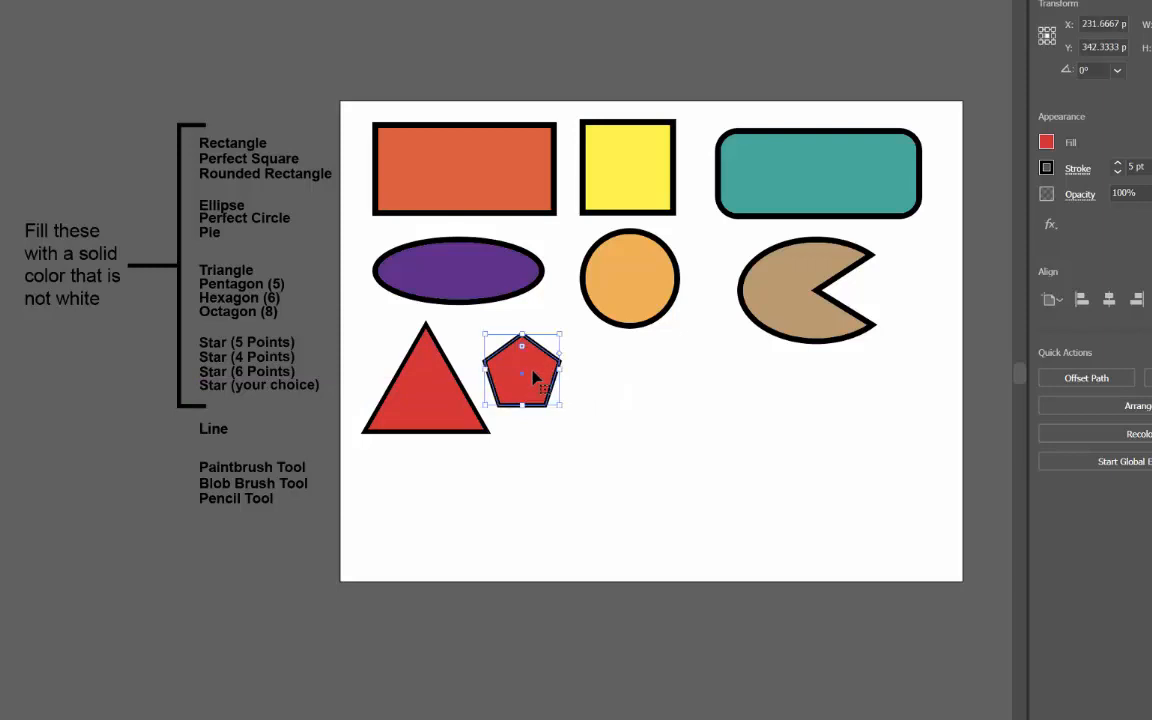
click(1048, 143)
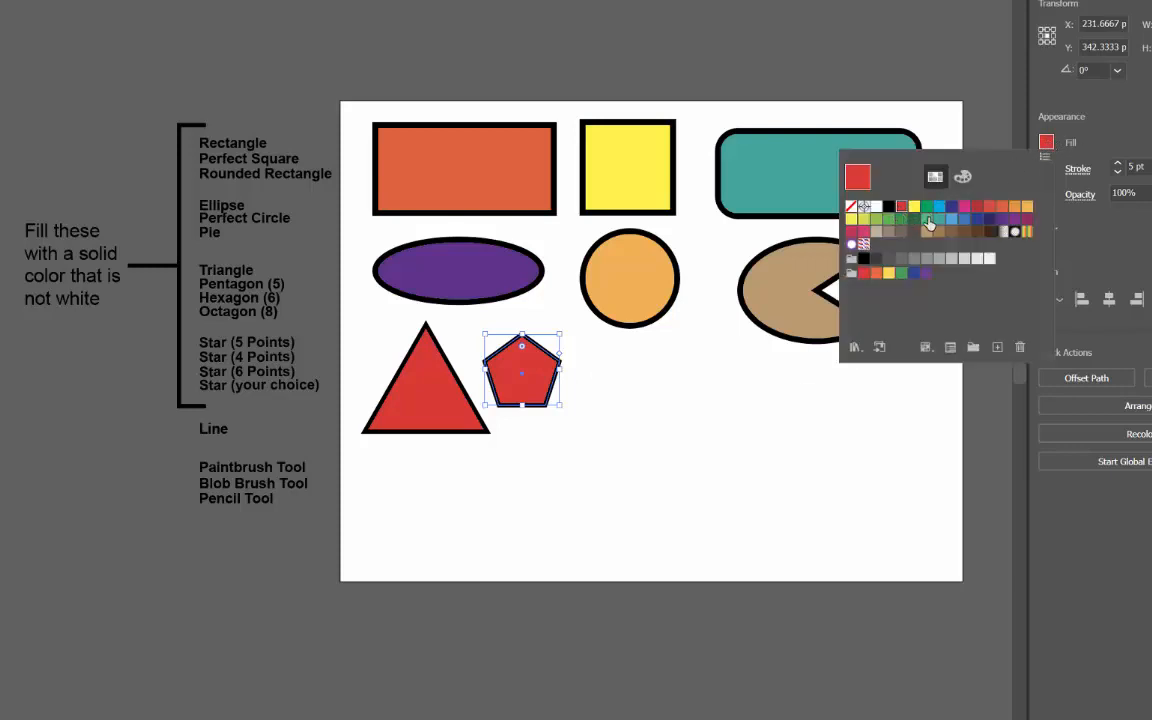
click(939, 206)
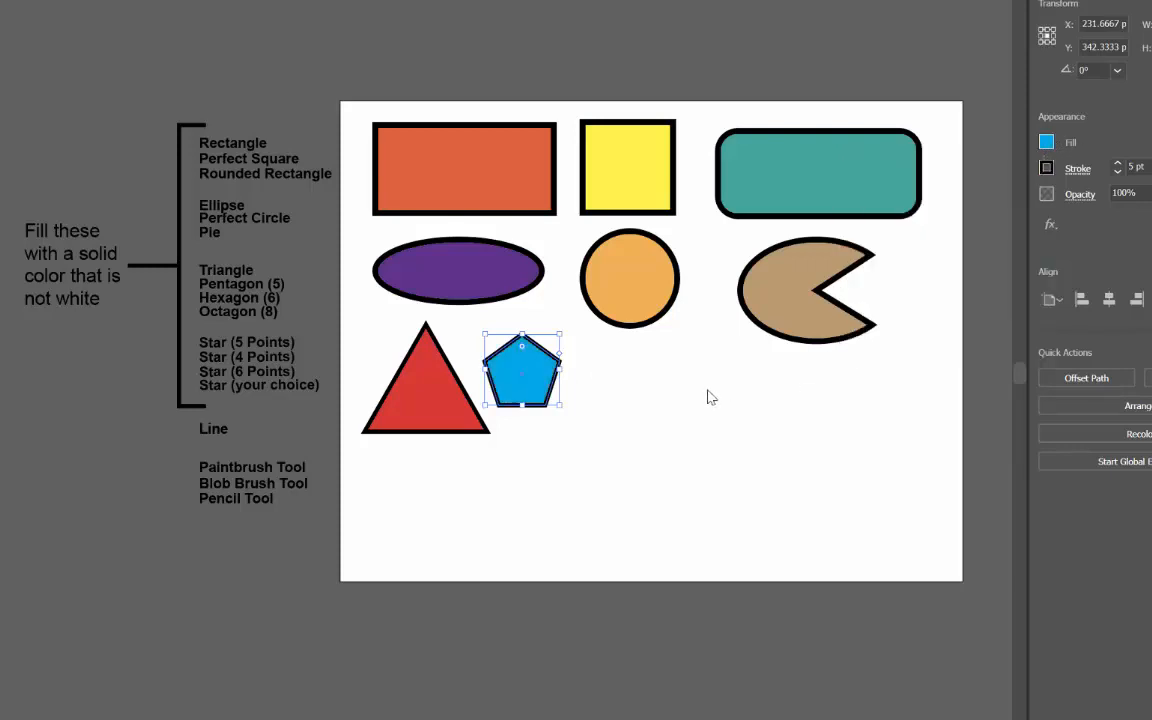
click(630, 422)
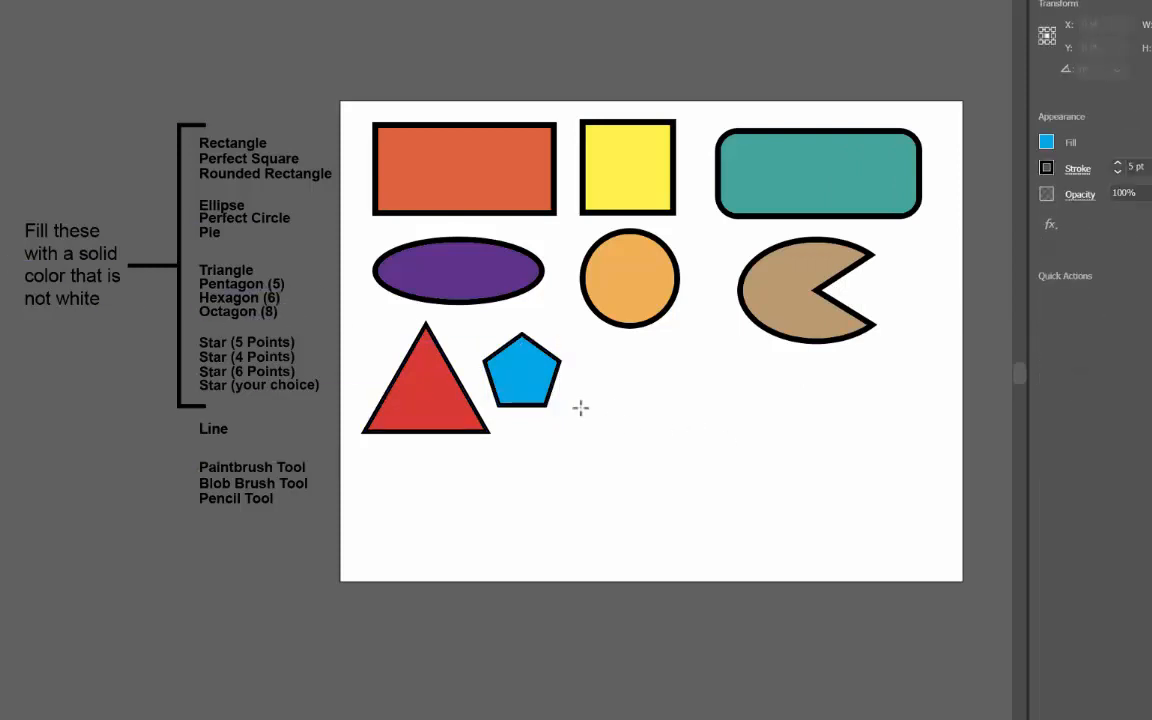
Create a hexagon with a 50 pt radius and 6 sides in the space beside the blue pentagon
click(655, 397)
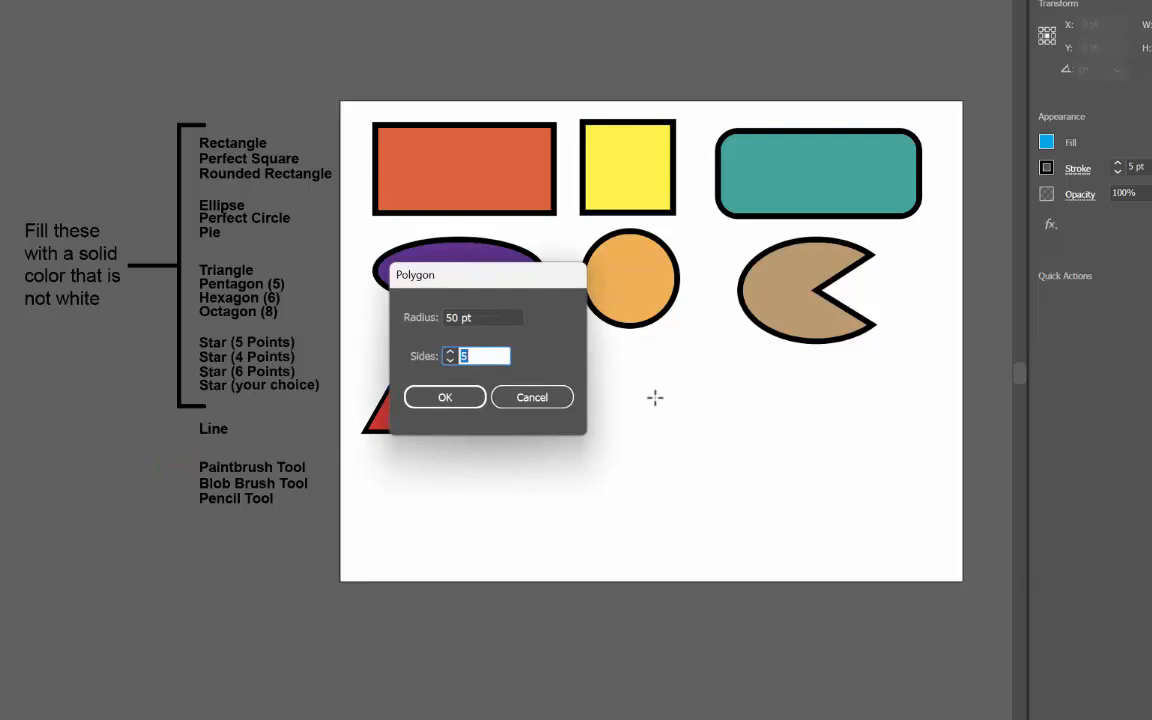
text(6)
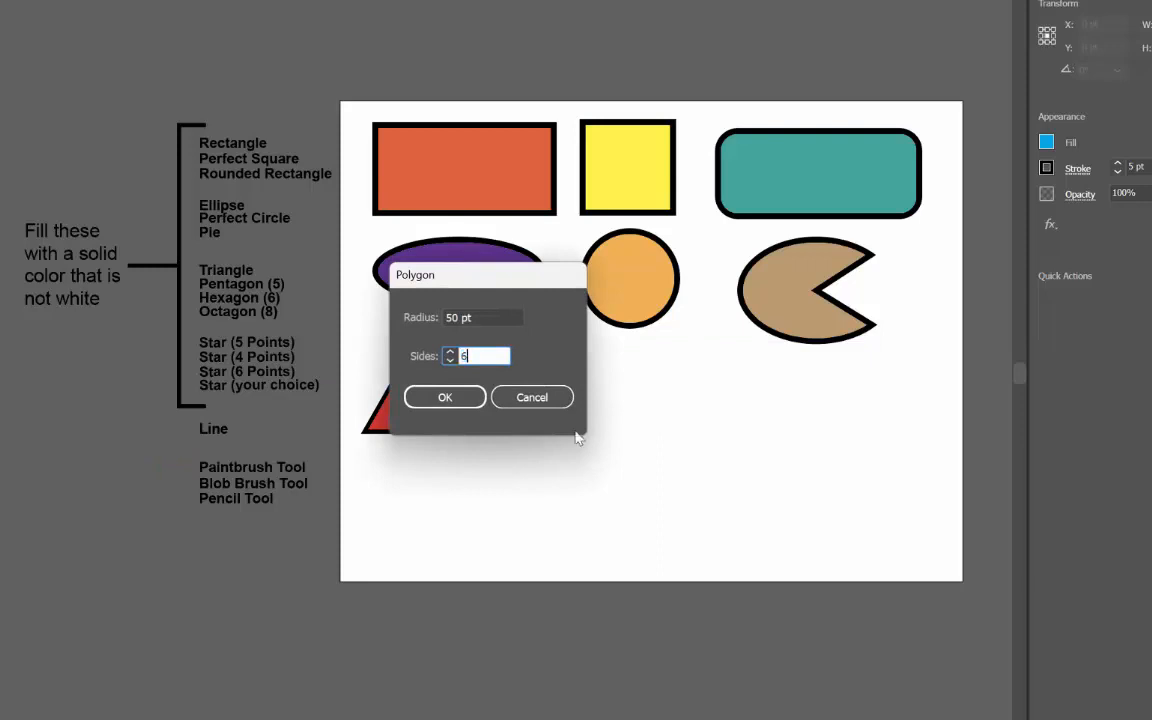
click(446, 397)
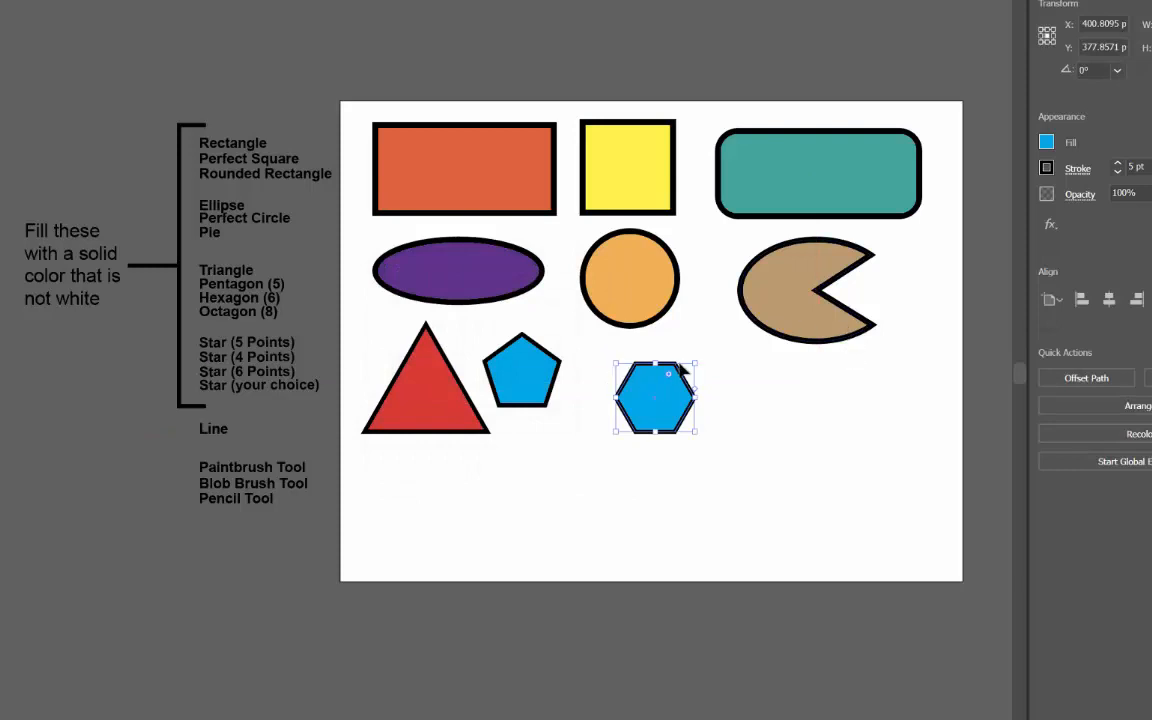
Enlarge the hexagon to fit below the light orange circle, slightly wider in proportion, and fill it with green
drag(697, 362, 643, 378)
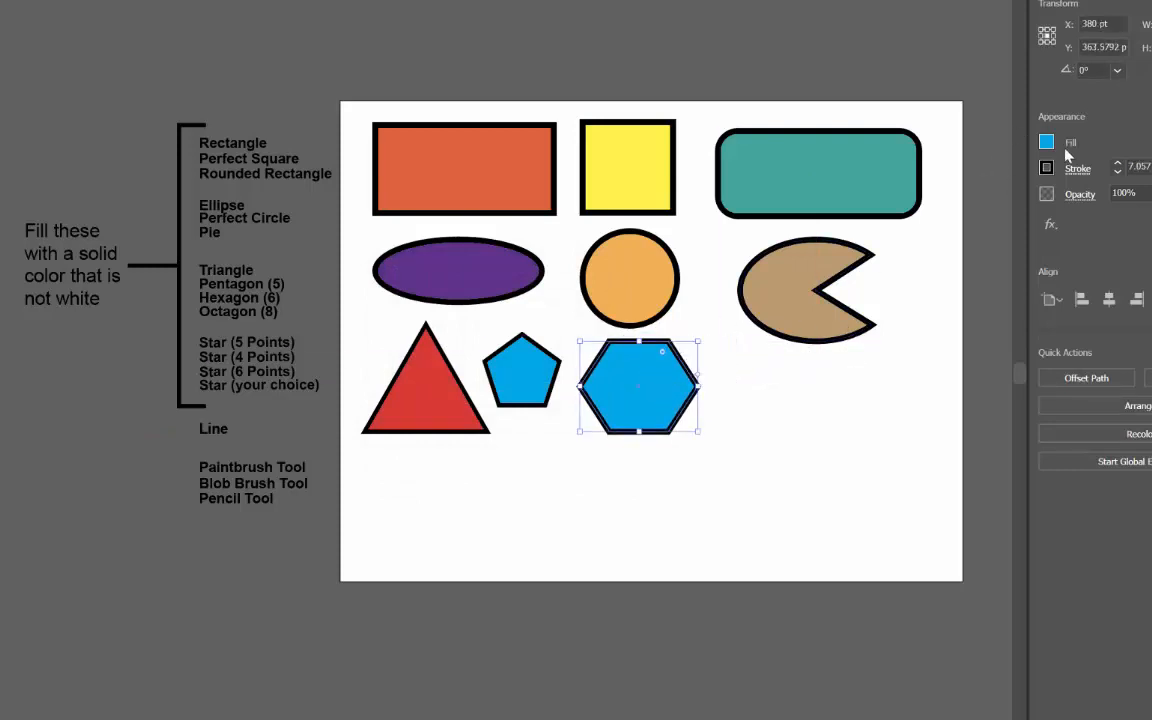
click(1046, 143)
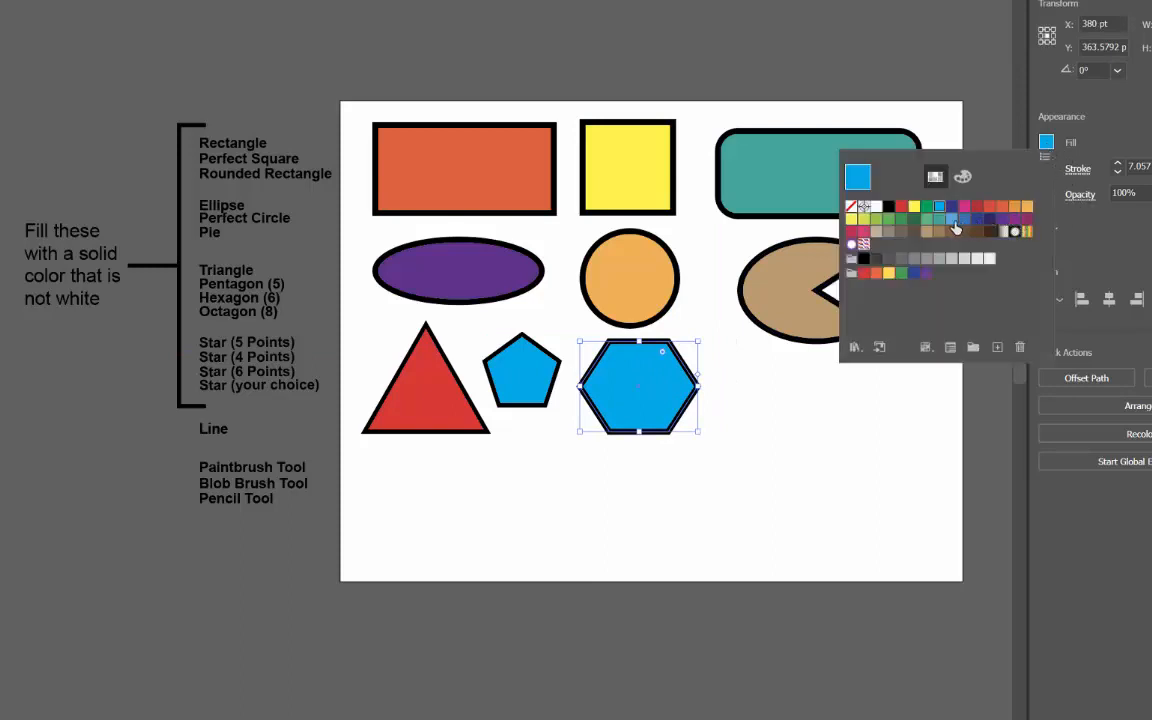
click(901, 218)
click(740, 400)
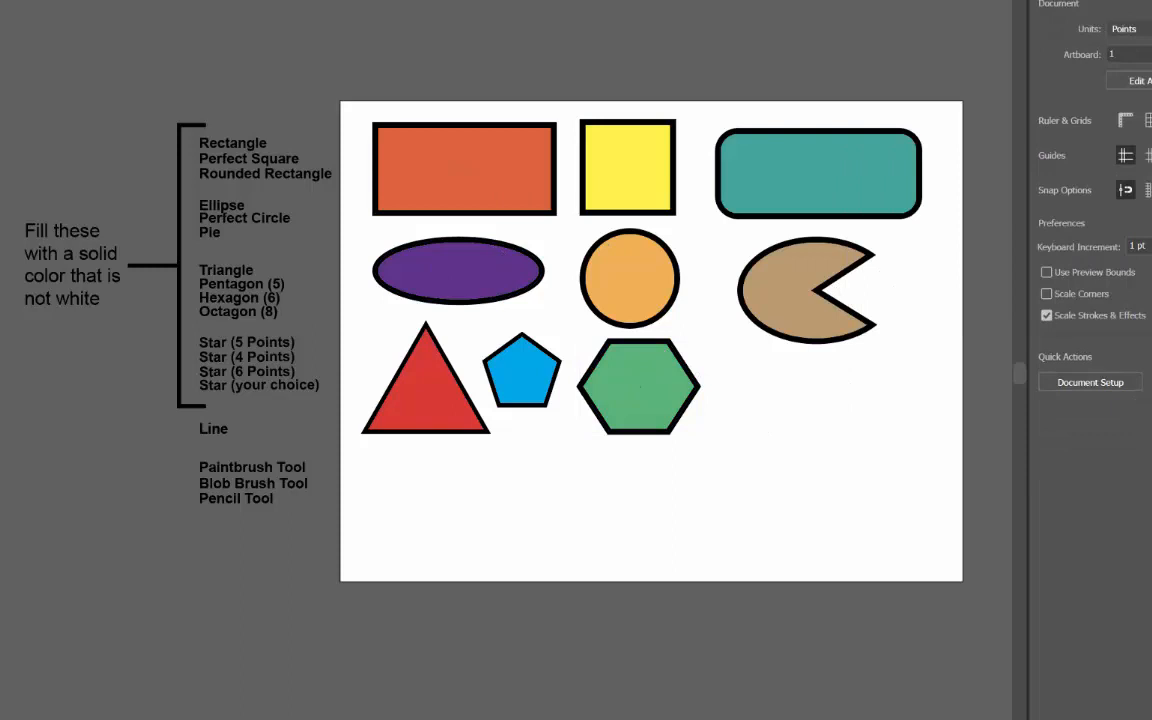
Create an octagon with a 50 pt radius and 8 sides below the tan pie shape and fill it with orange
key(m)
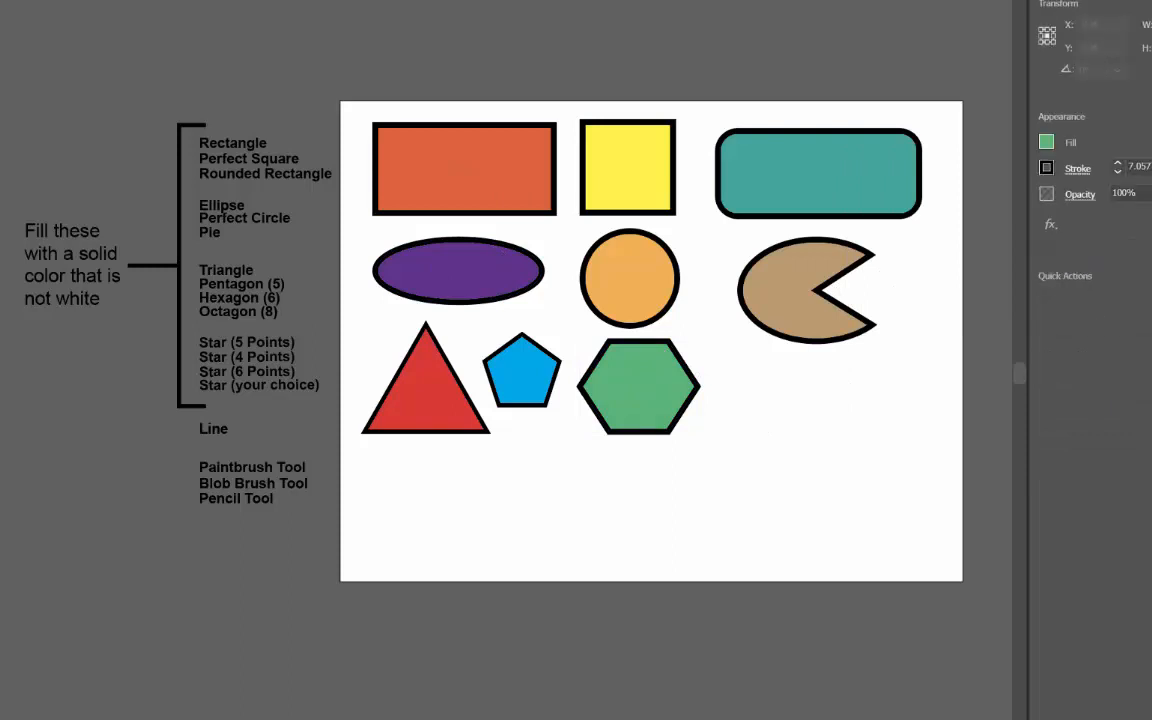
click(774, 404)
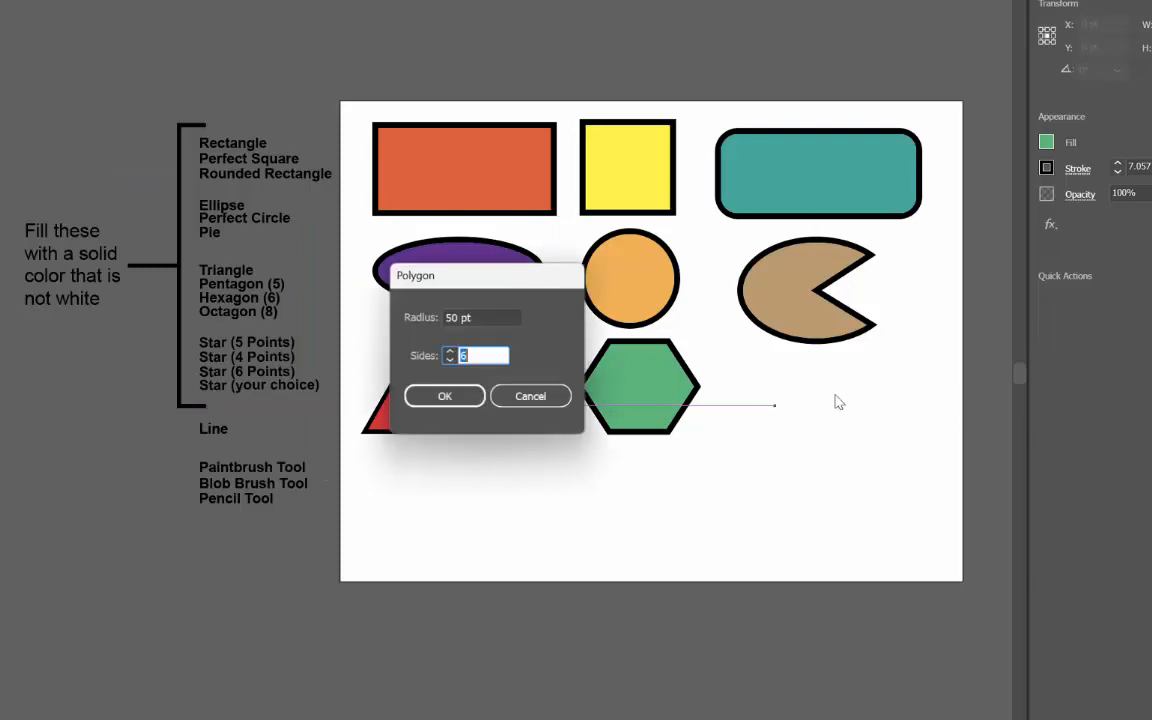
text(8)
click(458, 398)
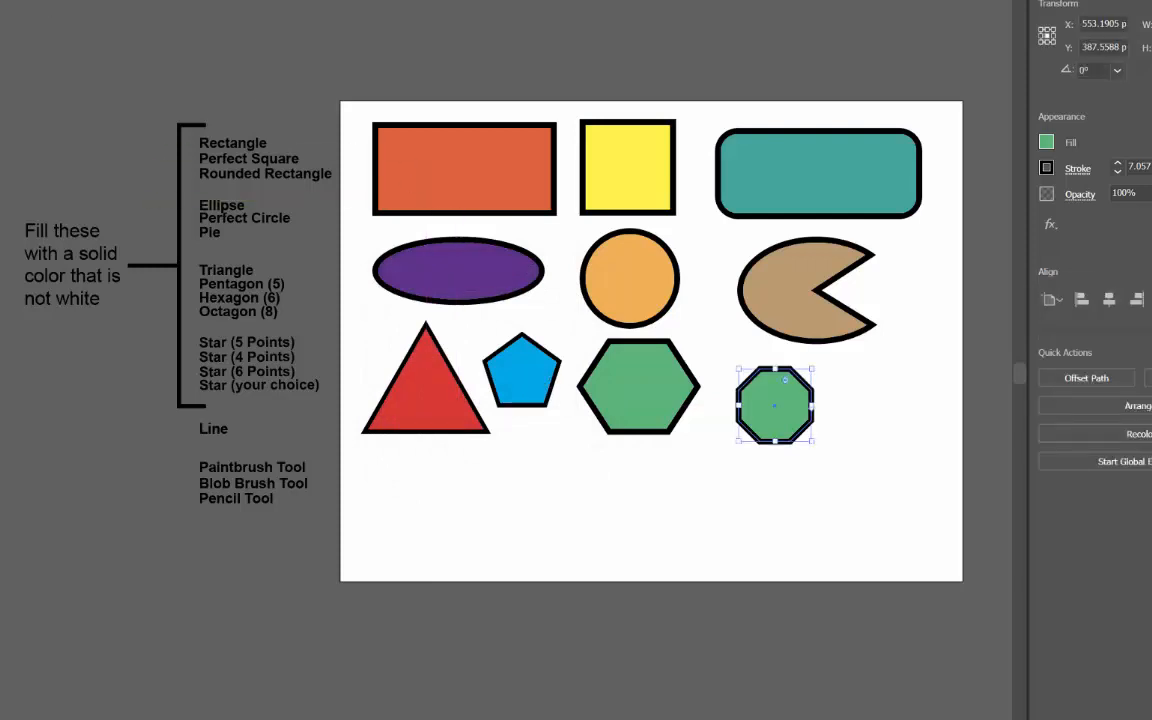
mouse_move(812, 433)
mouse_down()
mouse_move(785, 414)
mouse_move(802, 418)
mouse_up()
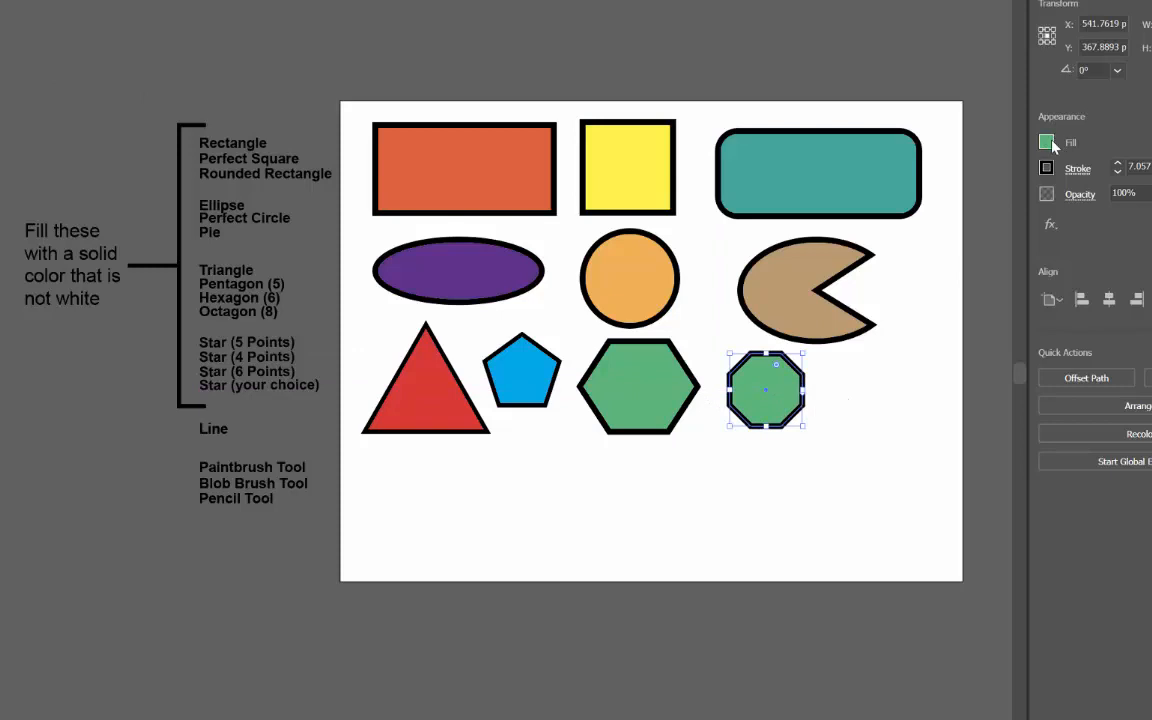
click(1046, 142)
click(1022, 207)
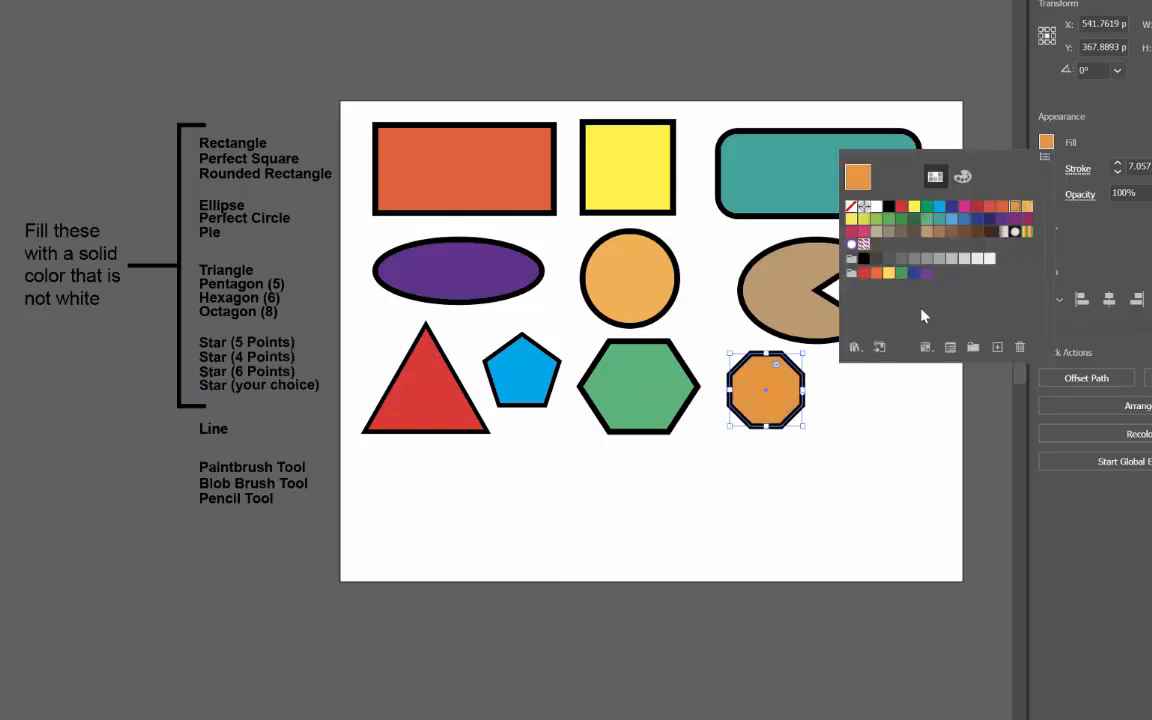
click(795, 427)
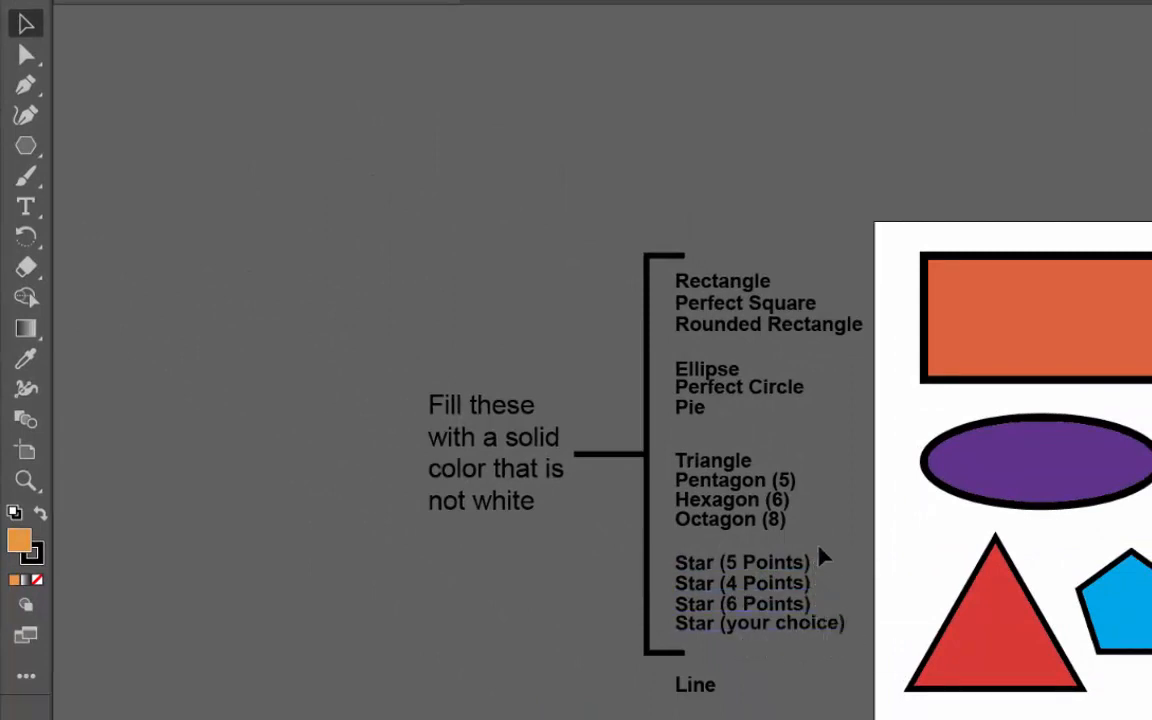
Create a five-point star below the red triangle with the Star tool, using radii of 25 pt and 50 pt, and fill it with yellow
click(28, 146)
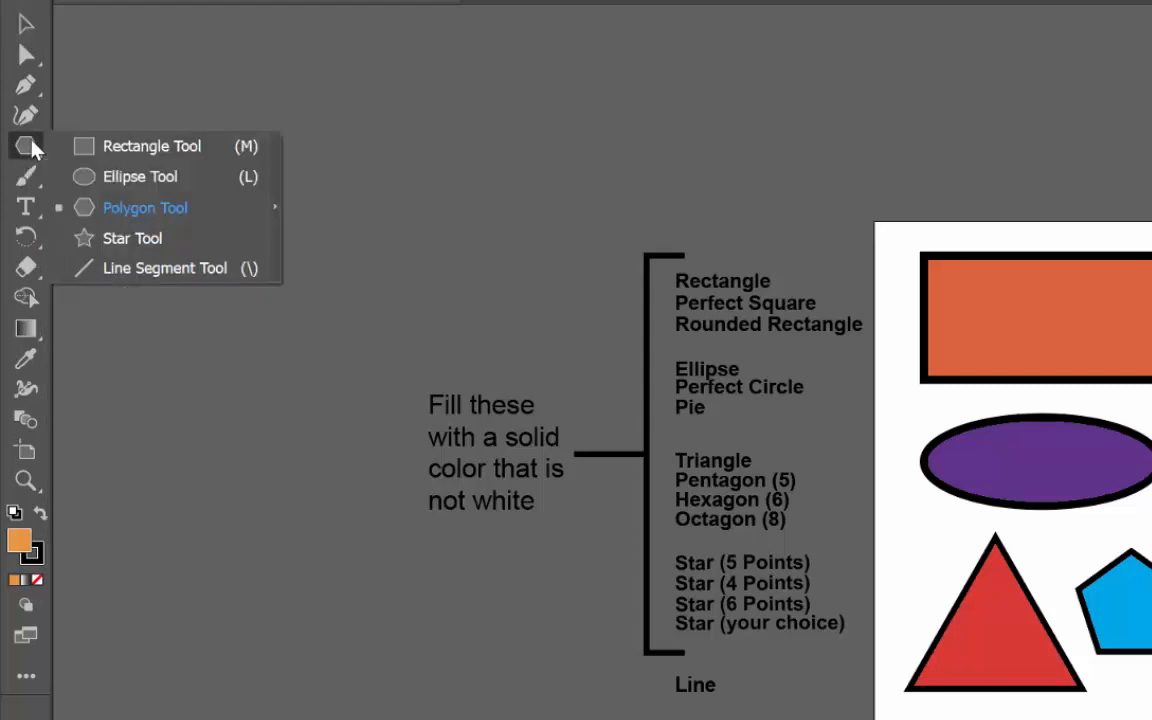
click(135, 242)
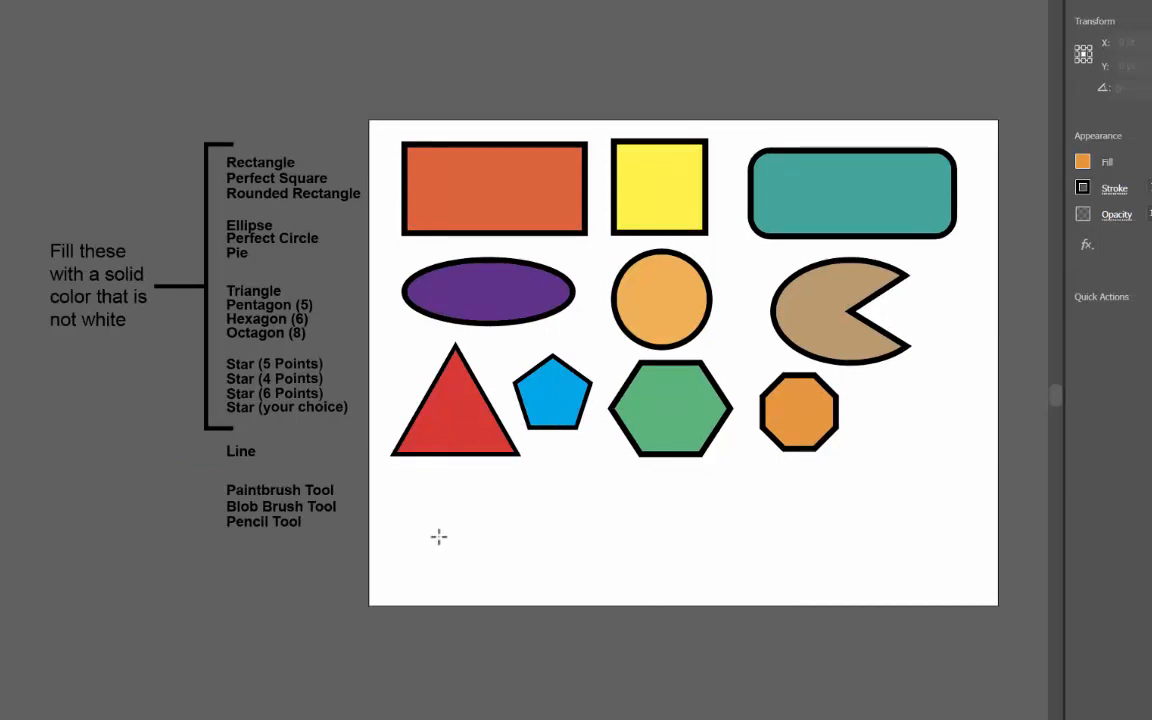
click(438, 537)
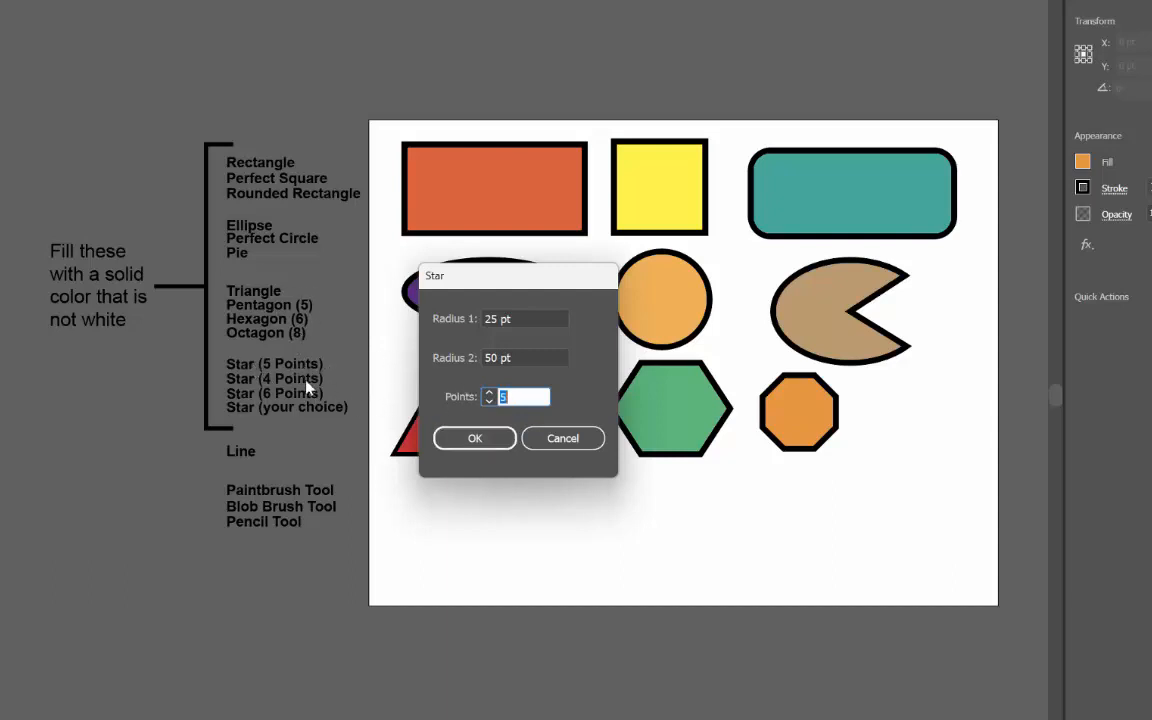
click(472, 438)
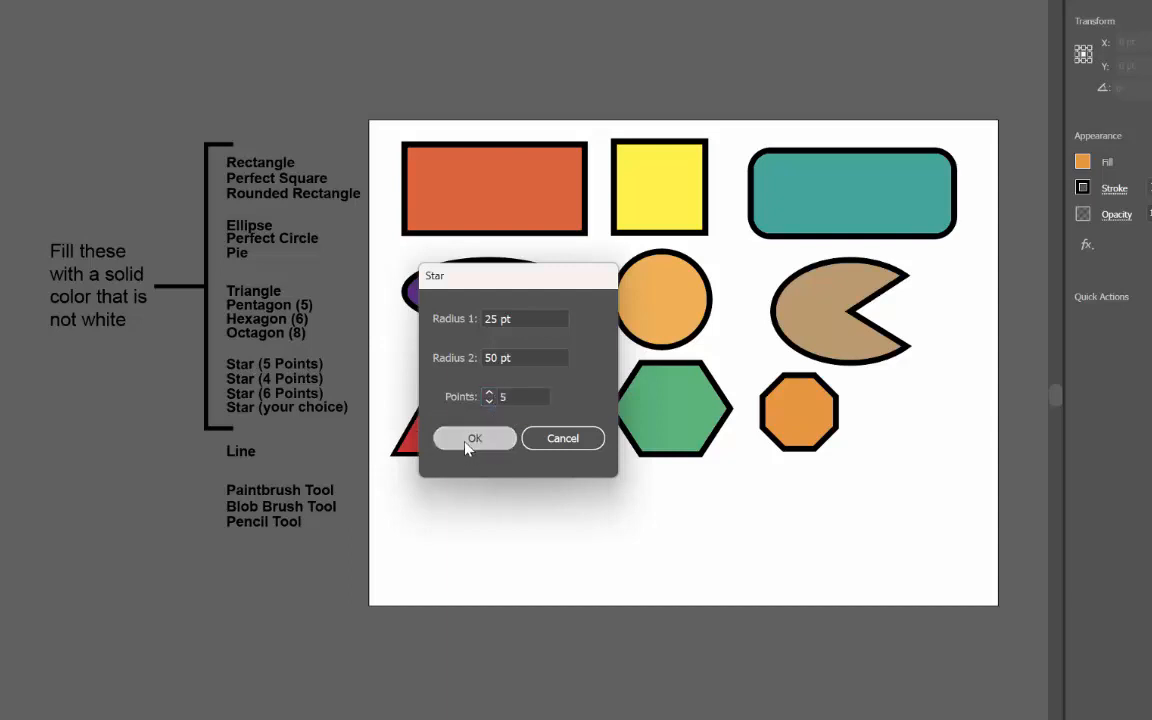
click(1082, 161)
click(948, 227)
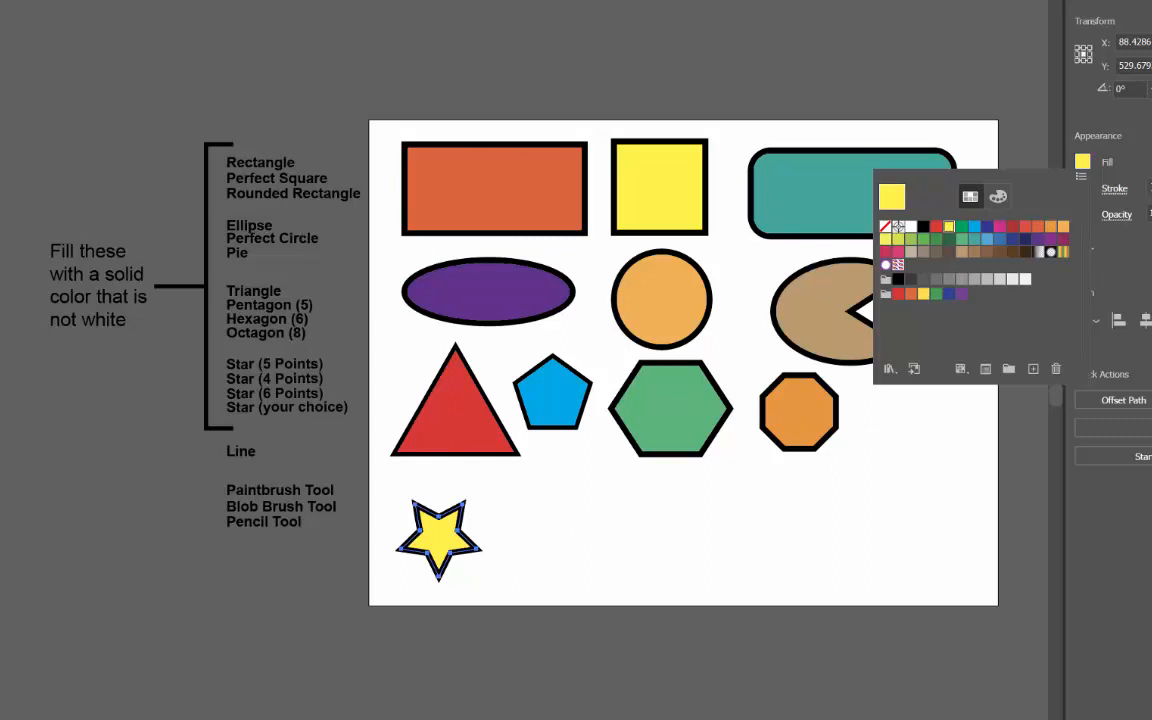
click(2, 90)
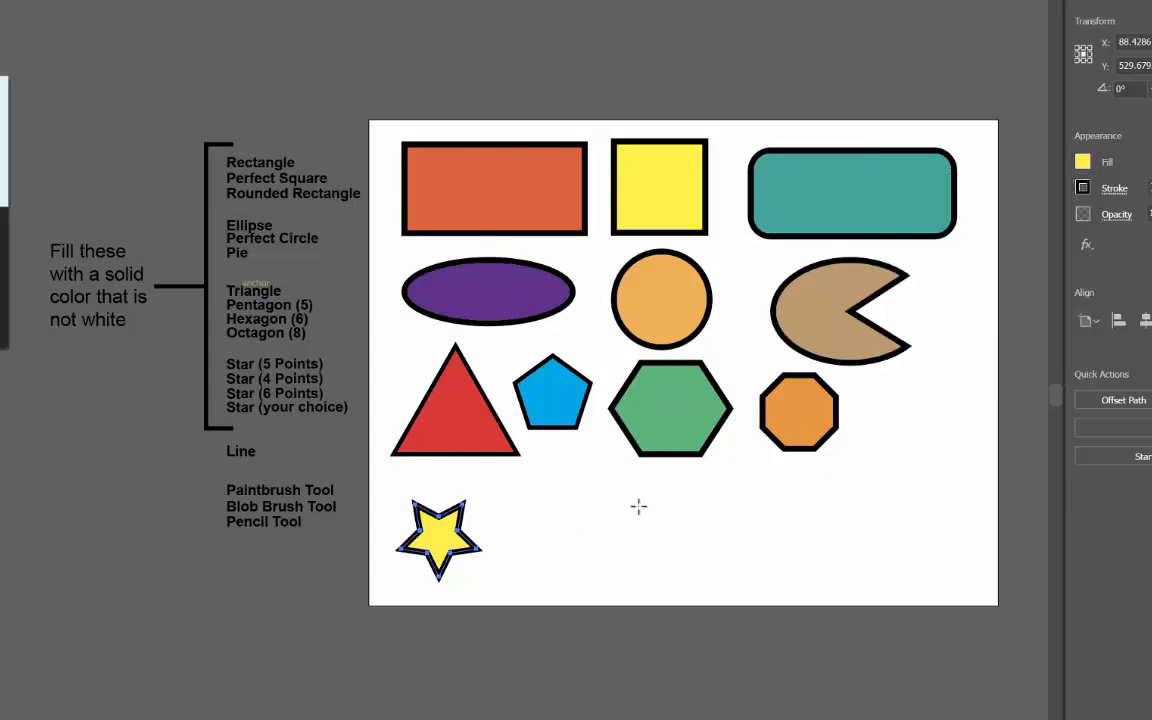
Create a four-point star beside the yellow star with radii of 25 pt and 50 pt, and fill it with orange
click(562, 527)
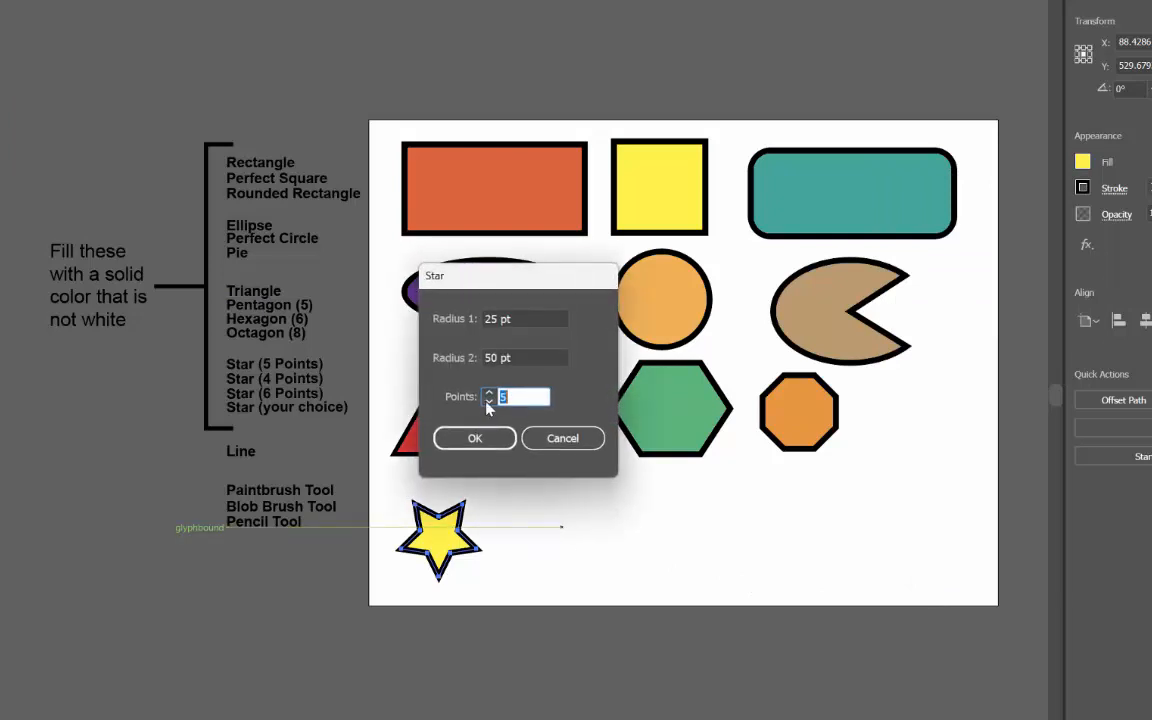
text(4)
click(475, 440)
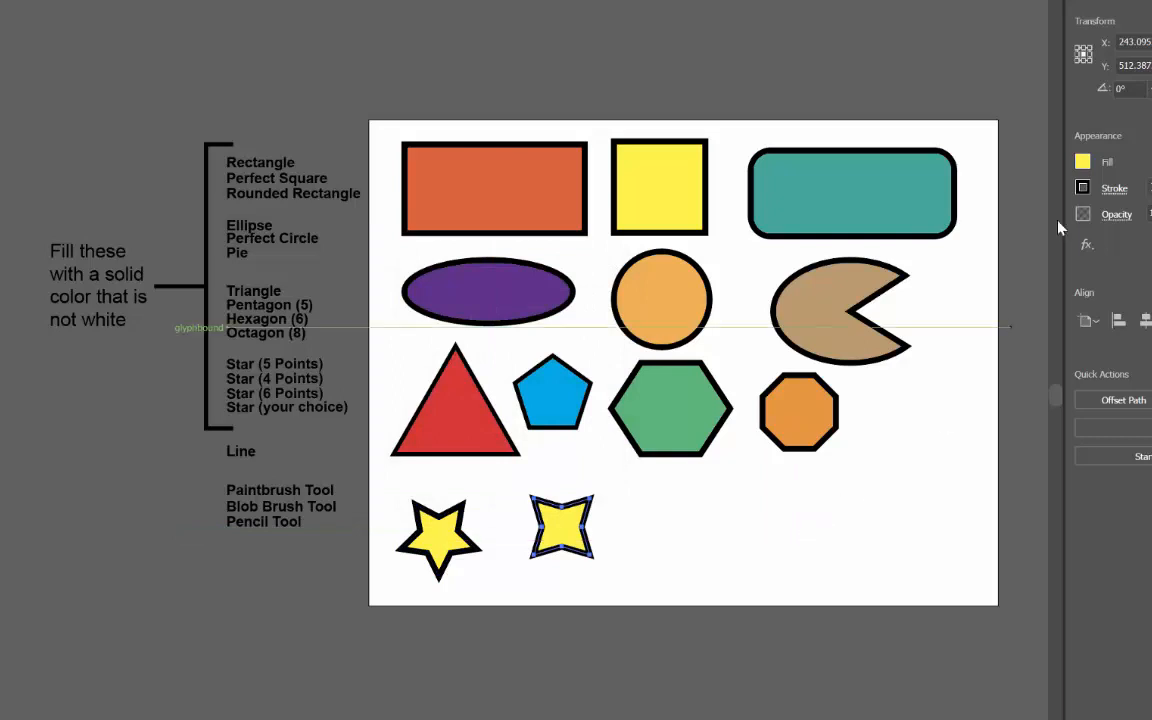
click(1083, 162)
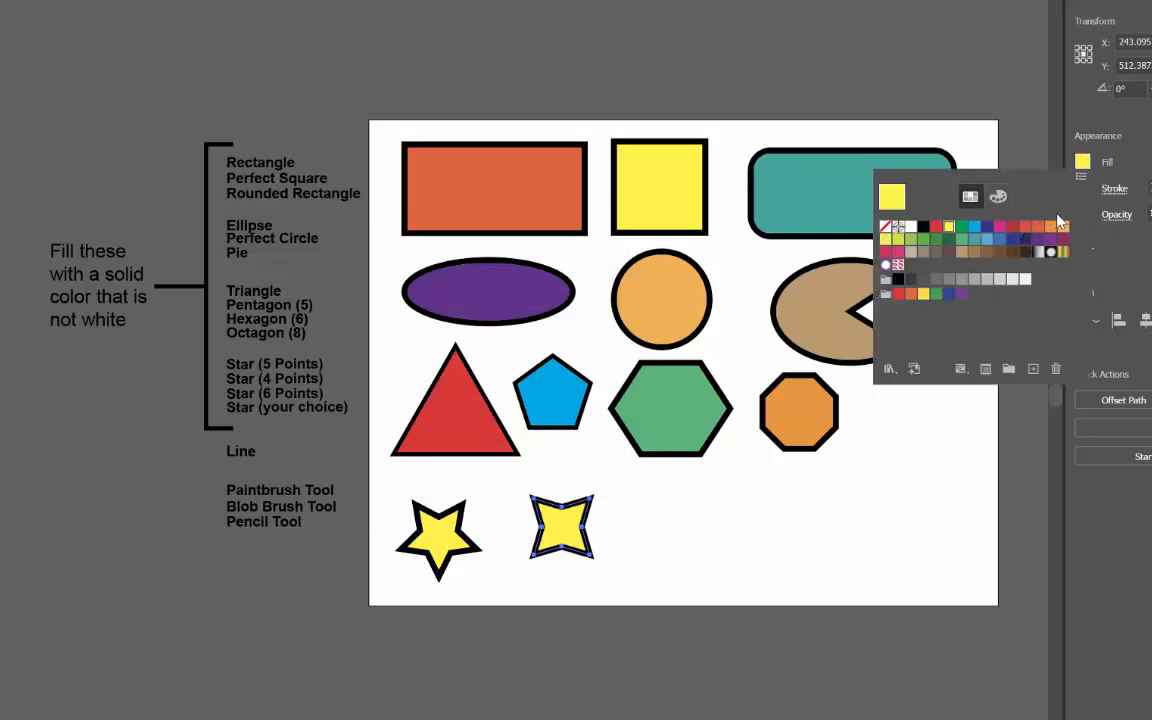
click(1051, 226)
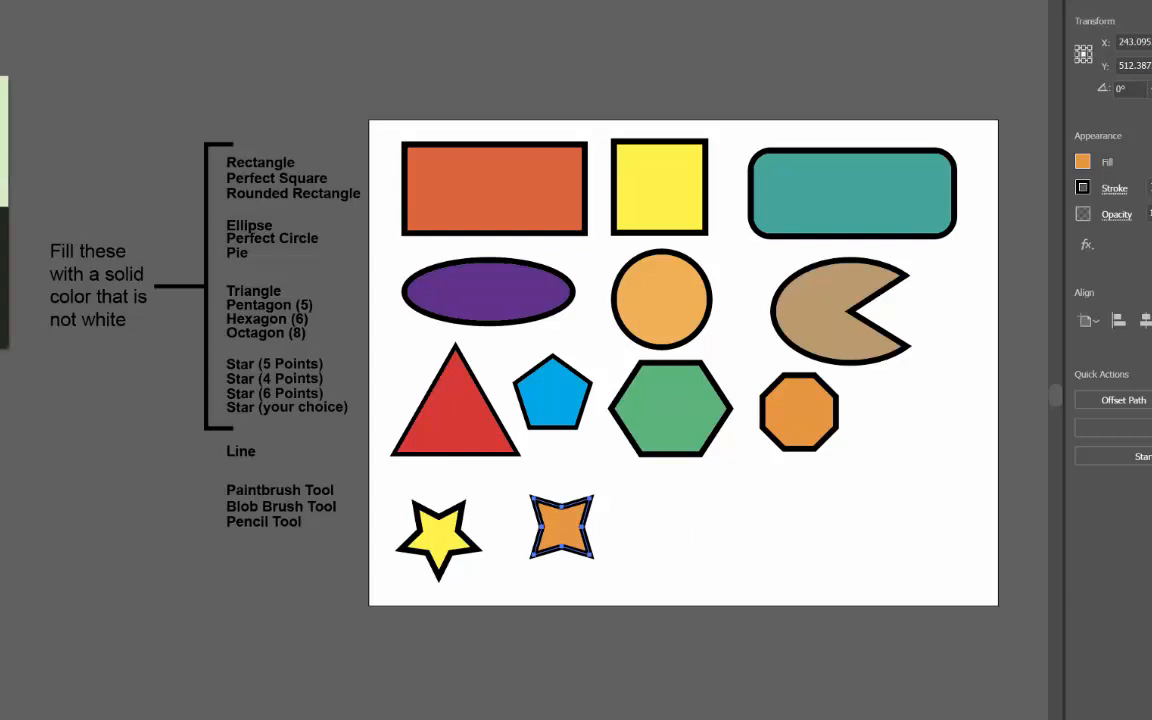
Create a six-point star beside the orange four-point star with radii of 25 pt and 50 pt, and fill it with gray
click(663, 537)
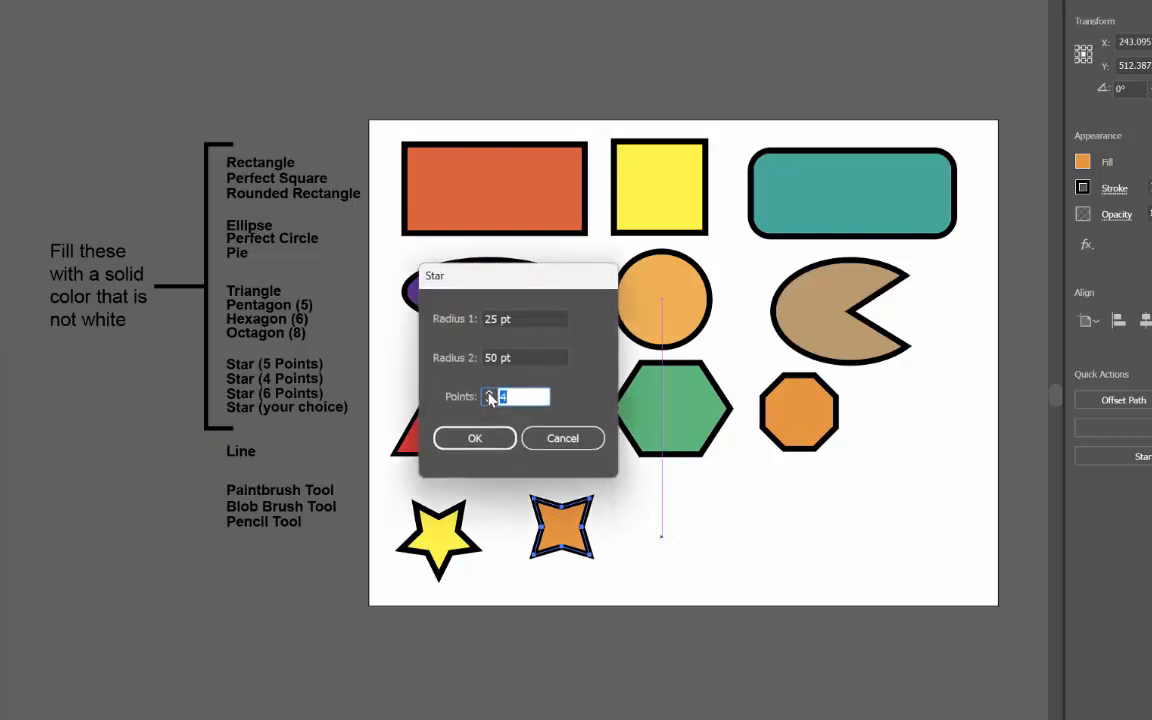
click(489, 394)
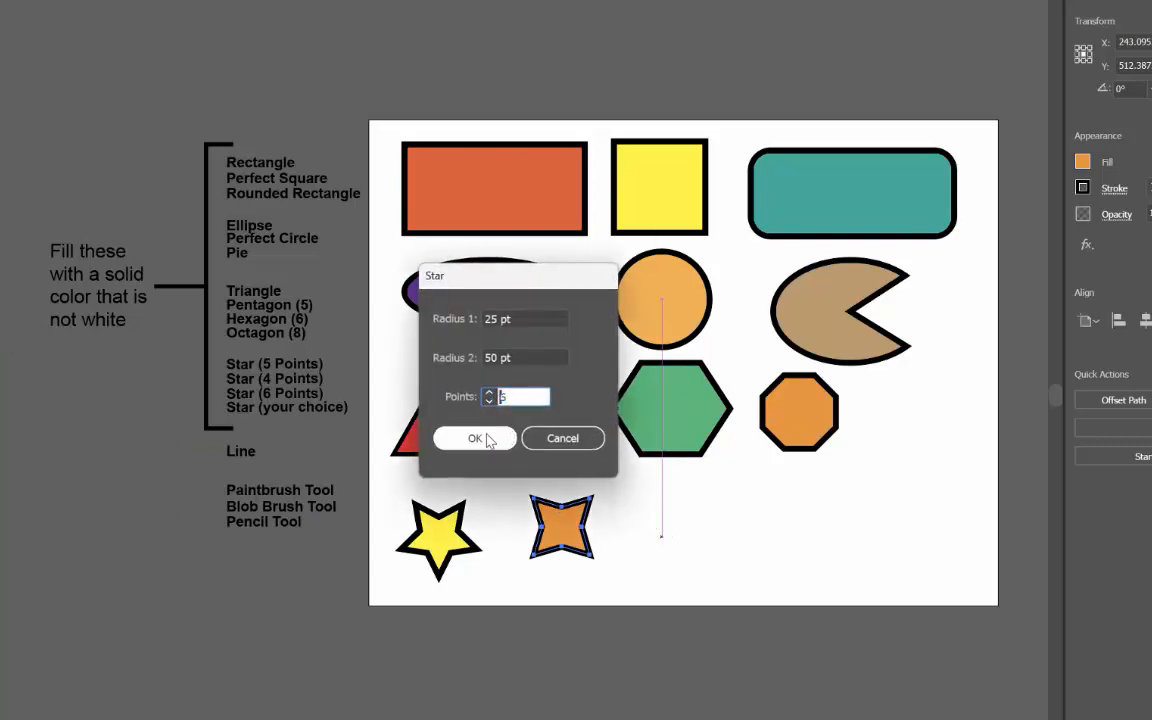
click(494, 436)
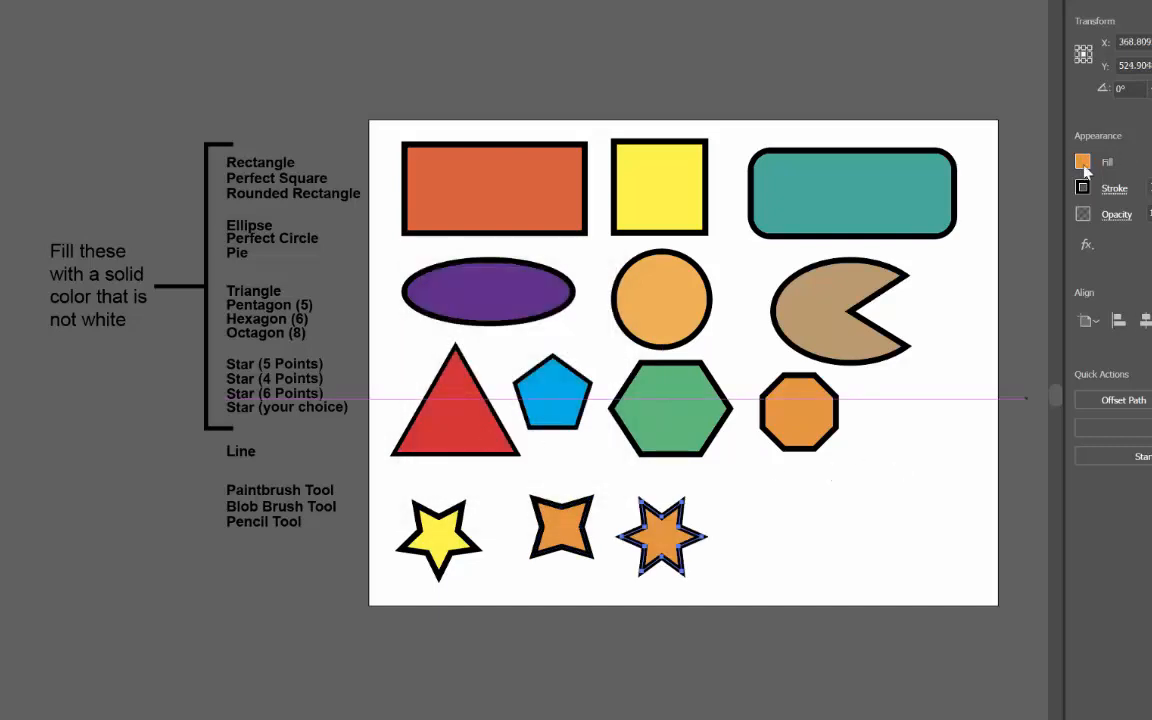
click(1083, 165)
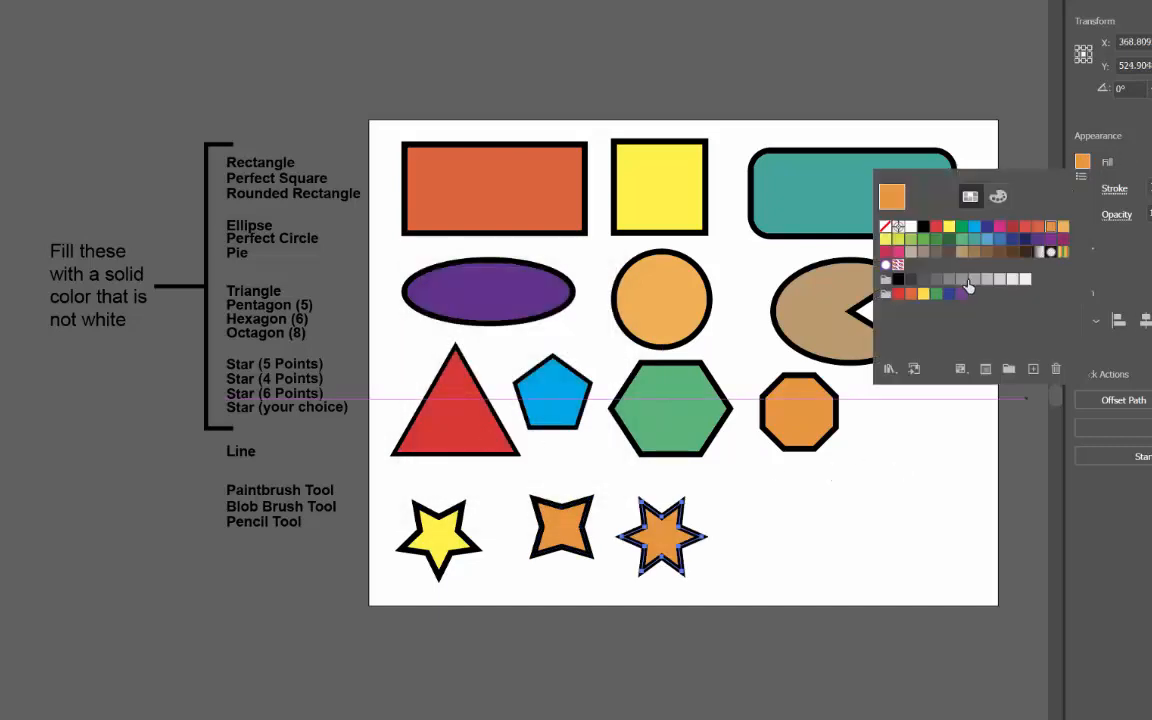
click(968, 287)
key(Escape)
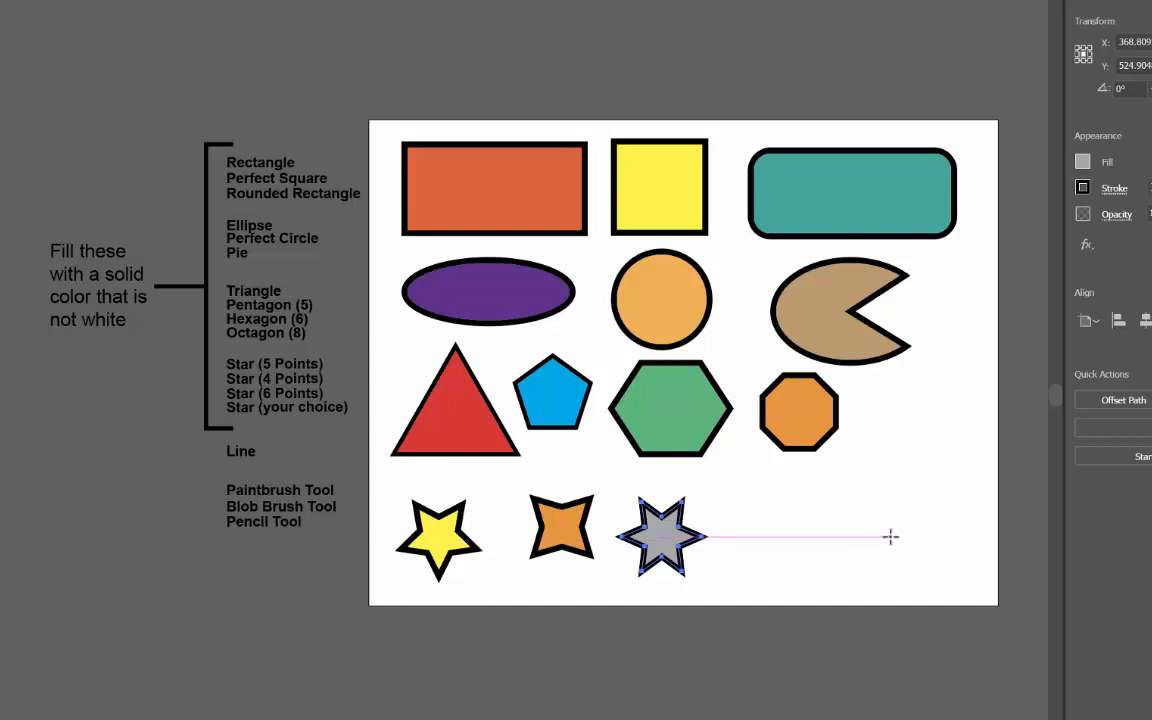
Create a 12-point star beside the gray star with radii of 25 pt and 50 pt
click(767, 516)
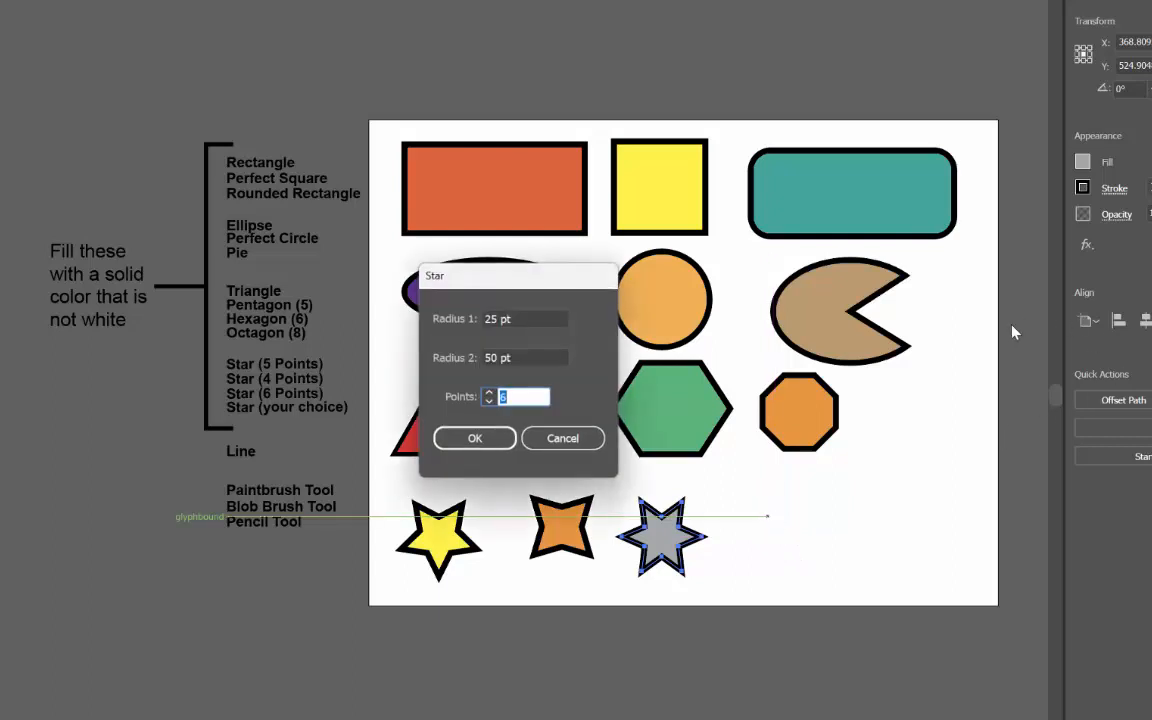
text(12)
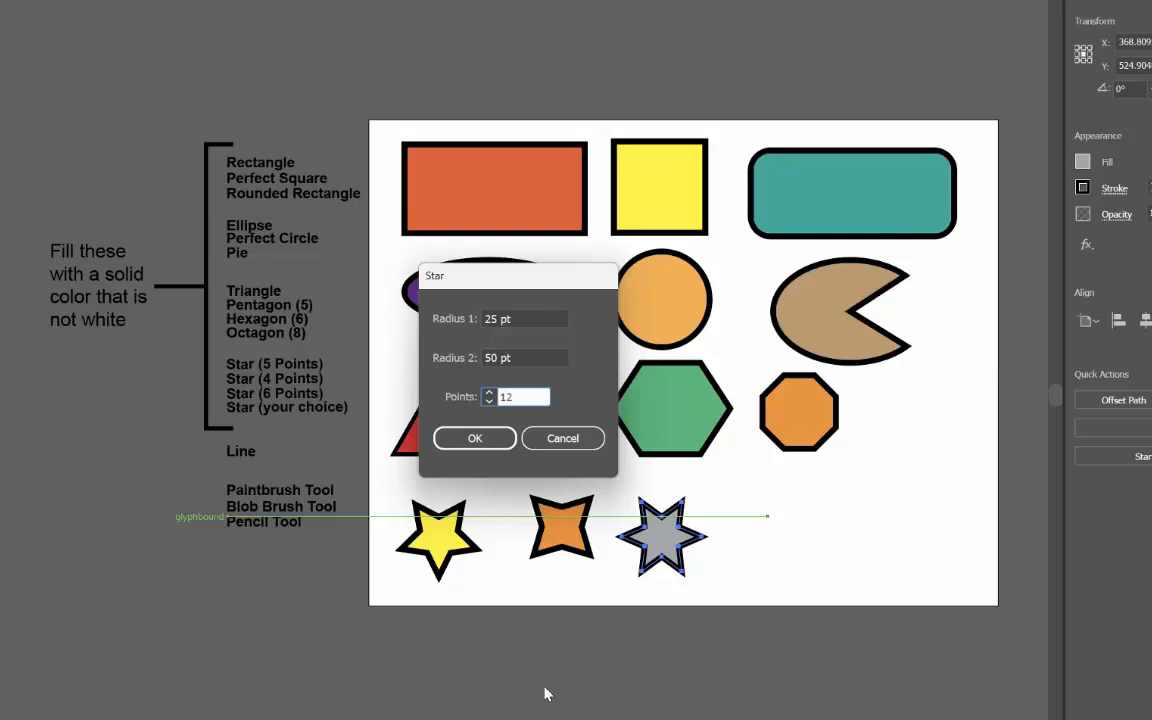
click(478, 438)
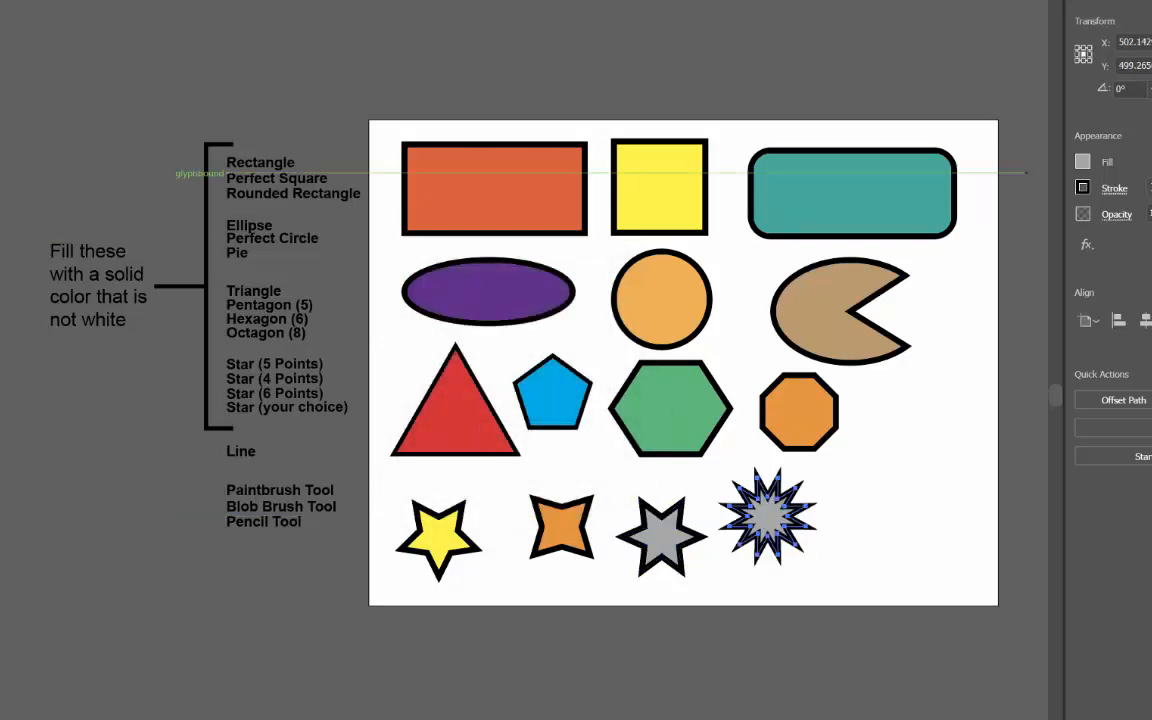
Reduce the 12-point star's stroke weight to 3 pt and fill the star with magenta
click(1150, 191)
click(1150, 191)
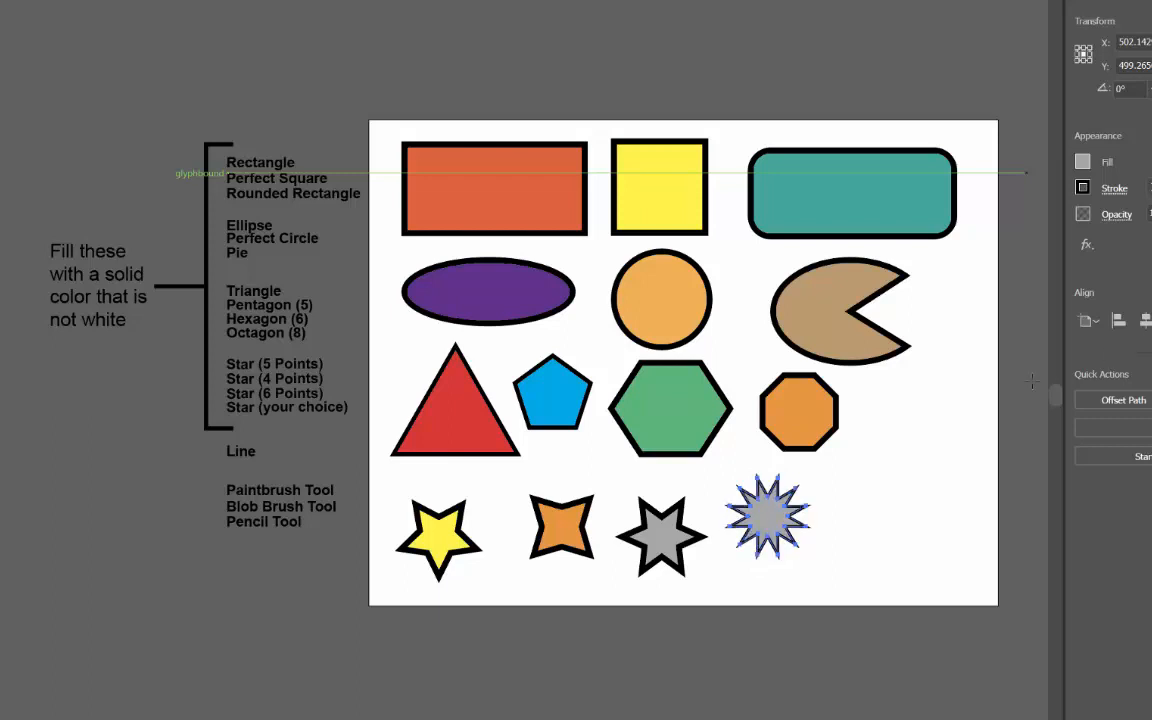
click(1150, 191)
click(1085, 165)
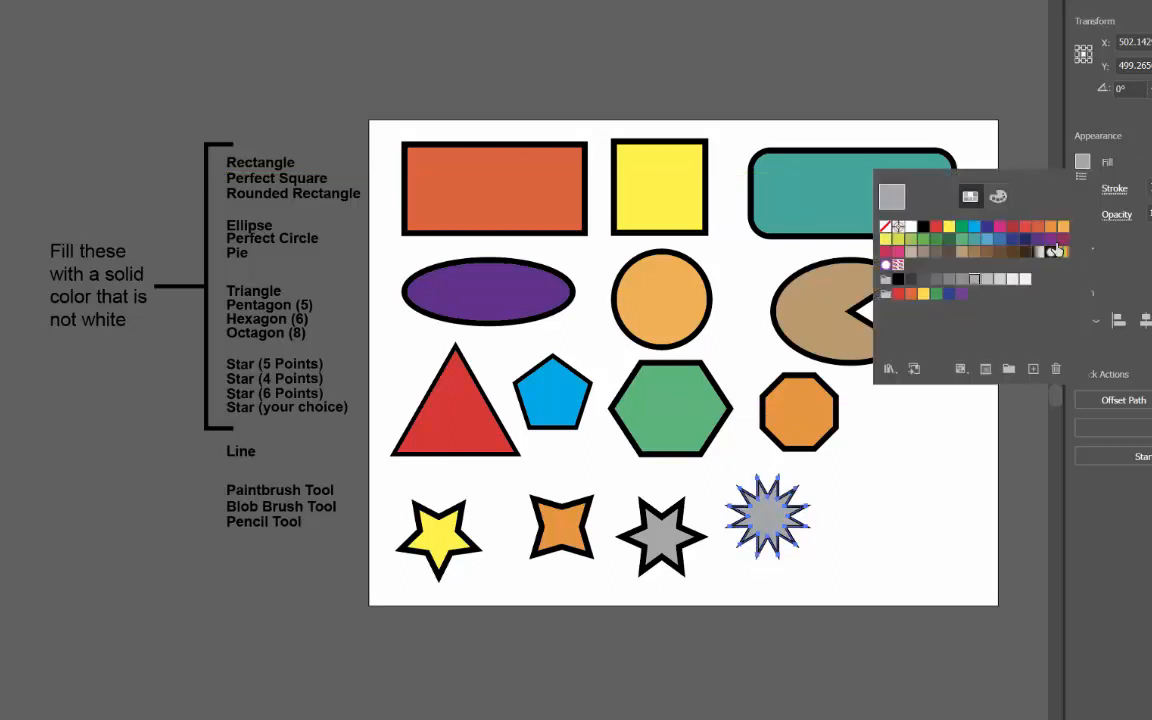
click(1006, 229)
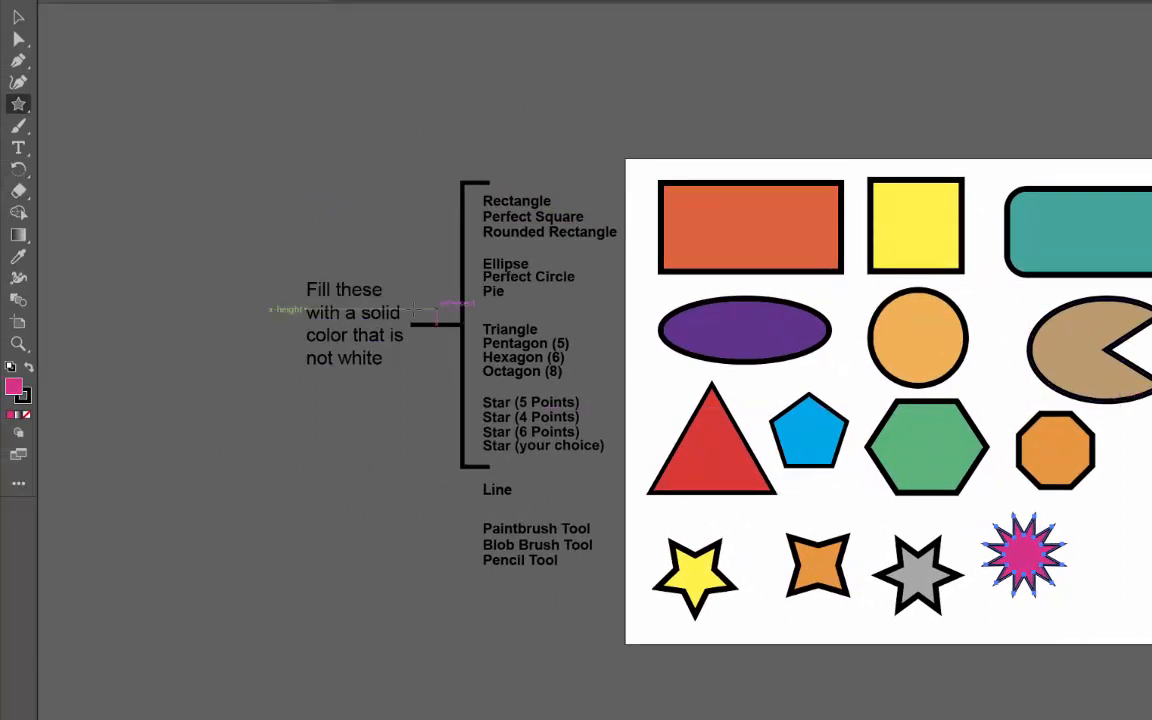
Draw a nearly vertical line with the Line Segment tool along the artboard's right side, from the rounded rectangle down to the octagon's level
right_click(19, 105)
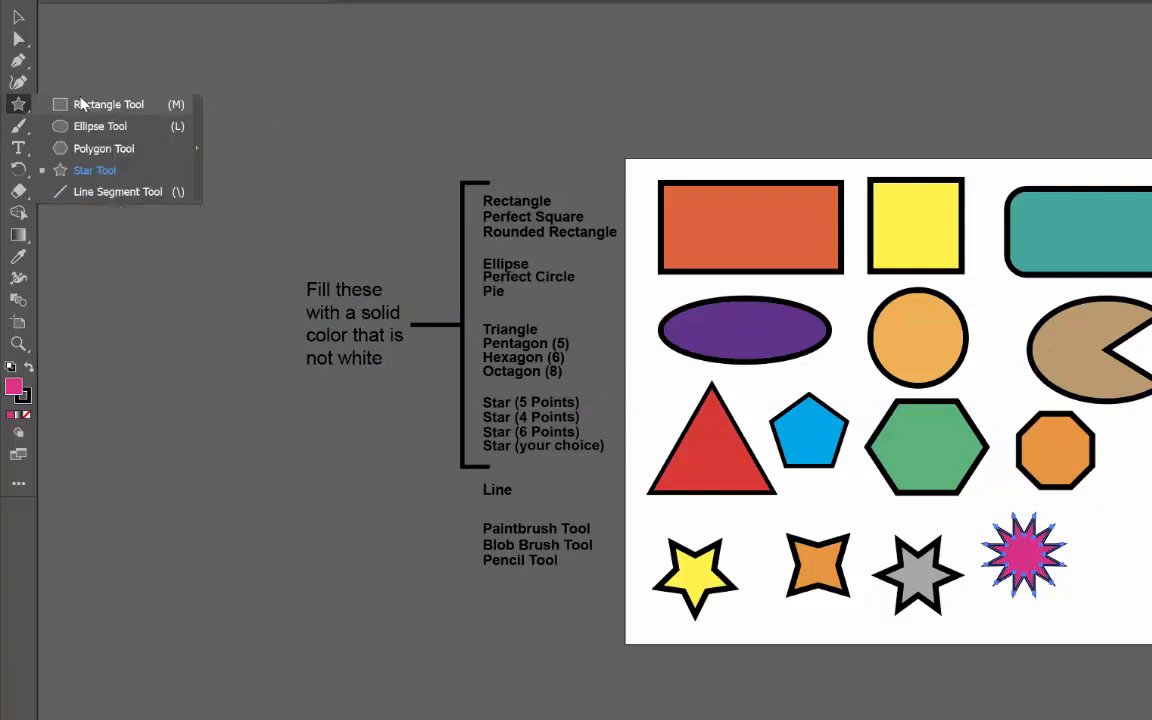
click(93, 196)
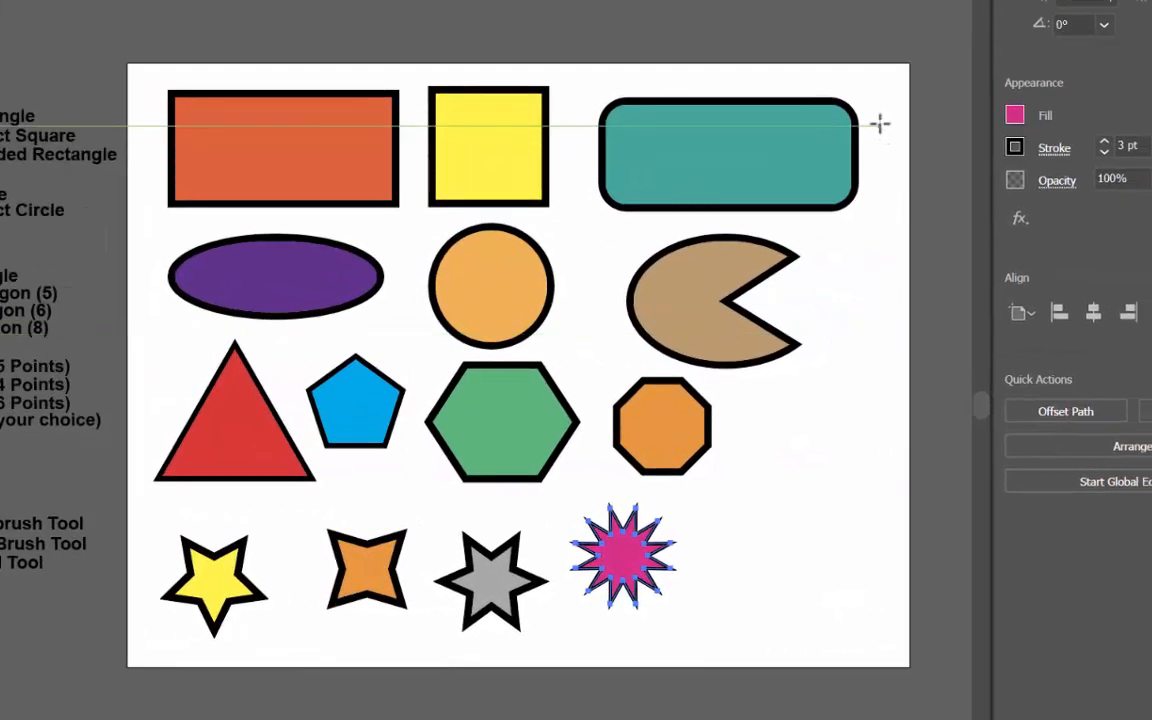
mouse_move(879, 123)
mouse_down()
mouse_move(894, 200)
mouse_move(878, 395)
mouse_up()
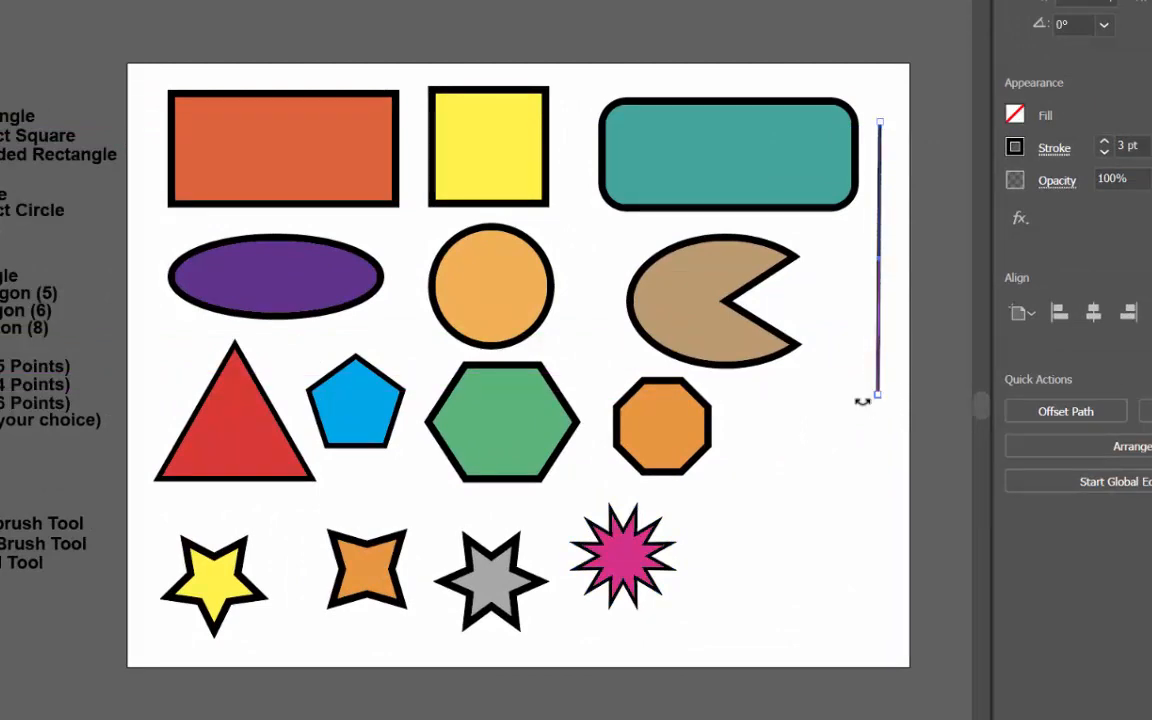
Set the line's stroke weight to 17 pt and its stroke color to red
click(1105, 145)
click(1105, 145)
click(1105, 145)
click(1105, 145)
click(1105, 145)
click(1105, 145)
click(1105, 145)
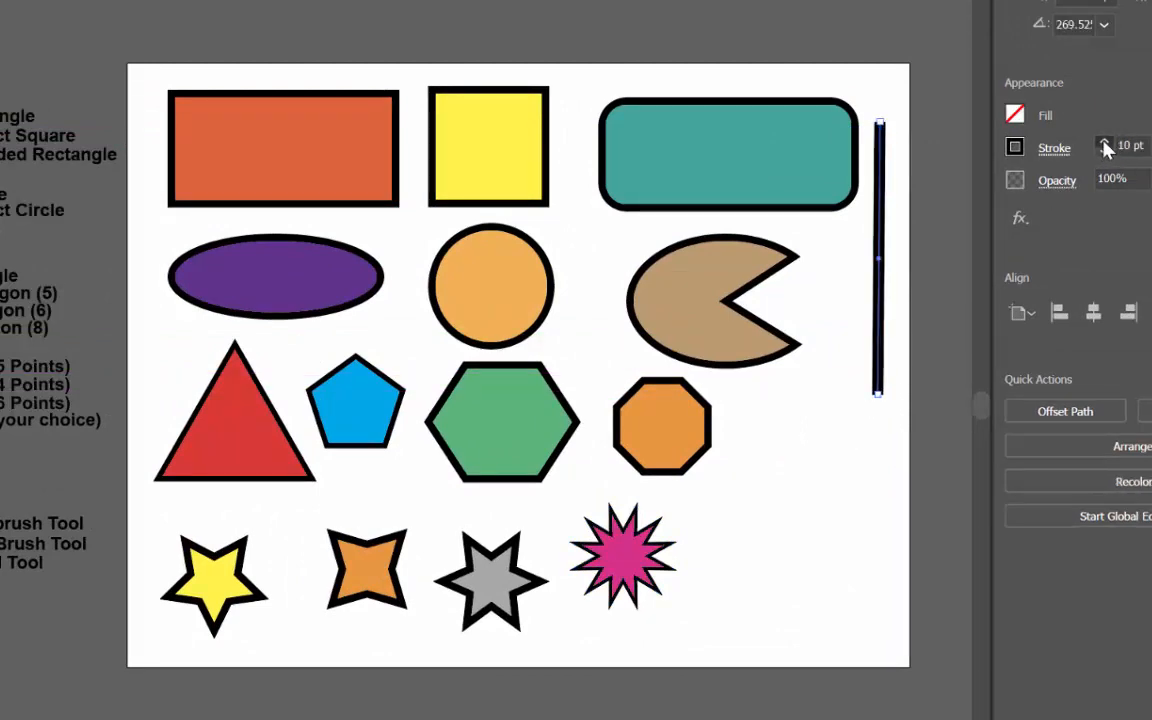
click(1105, 145)
click(1105, 145)
click(1105, 145)
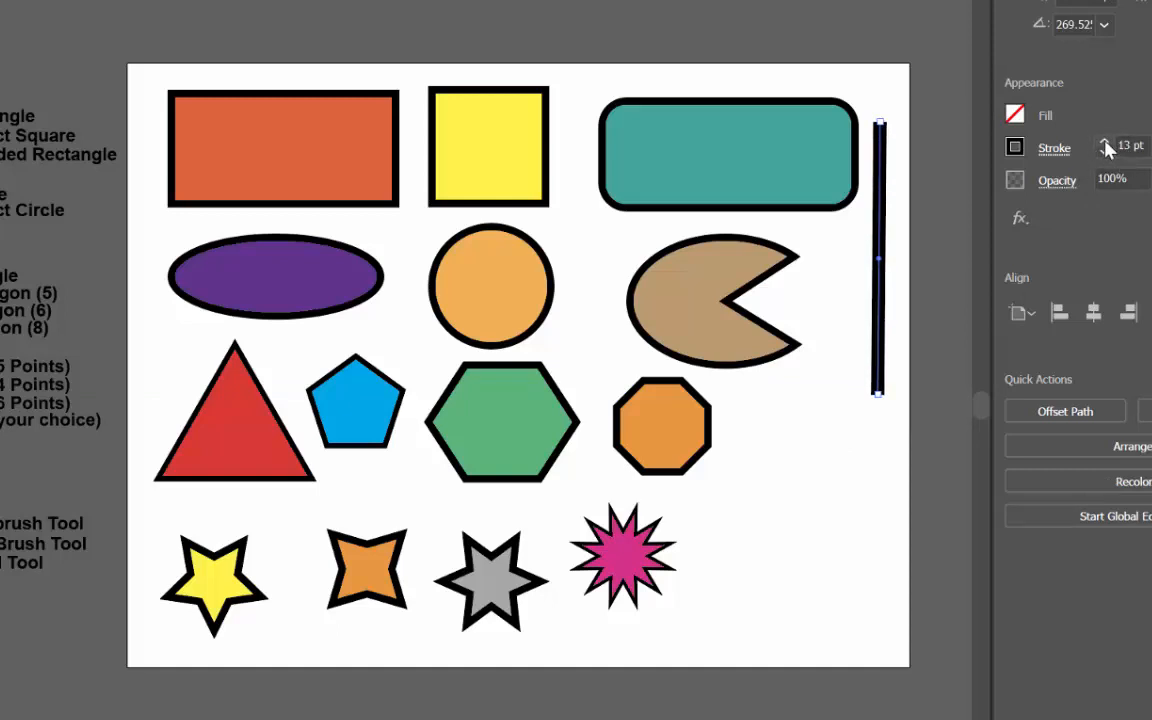
click(1105, 145)
click(1105, 145)
click(1105, 145)
click(1105, 145)
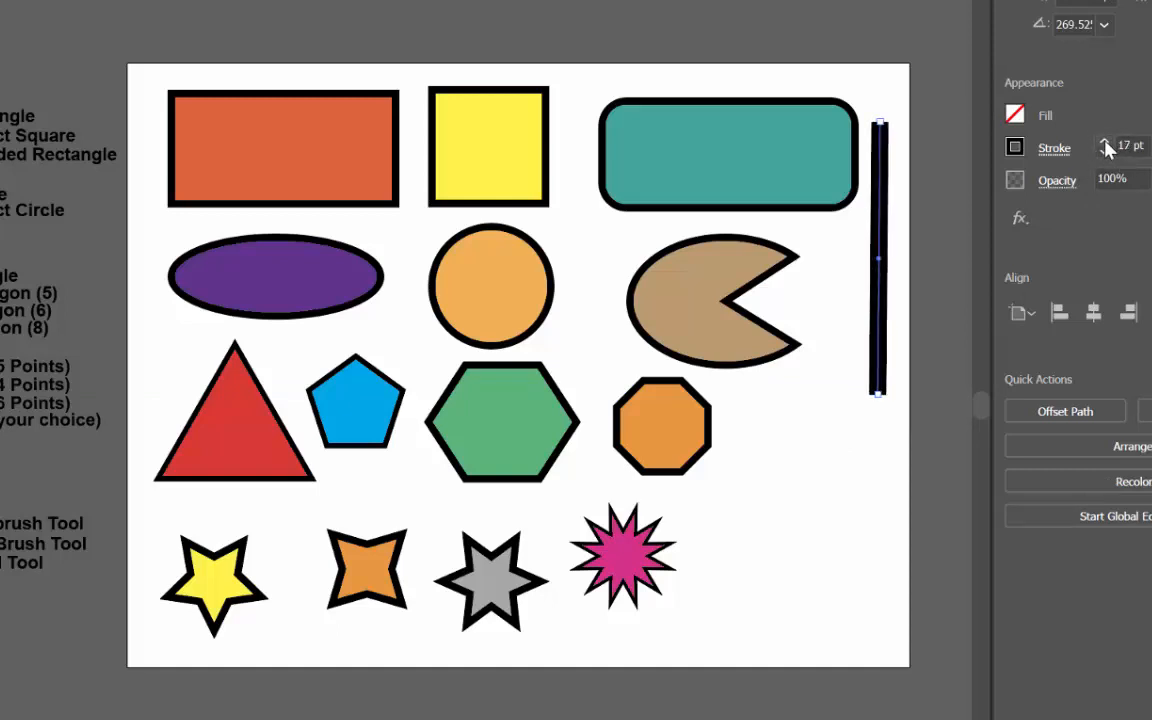
click(1012, 148)
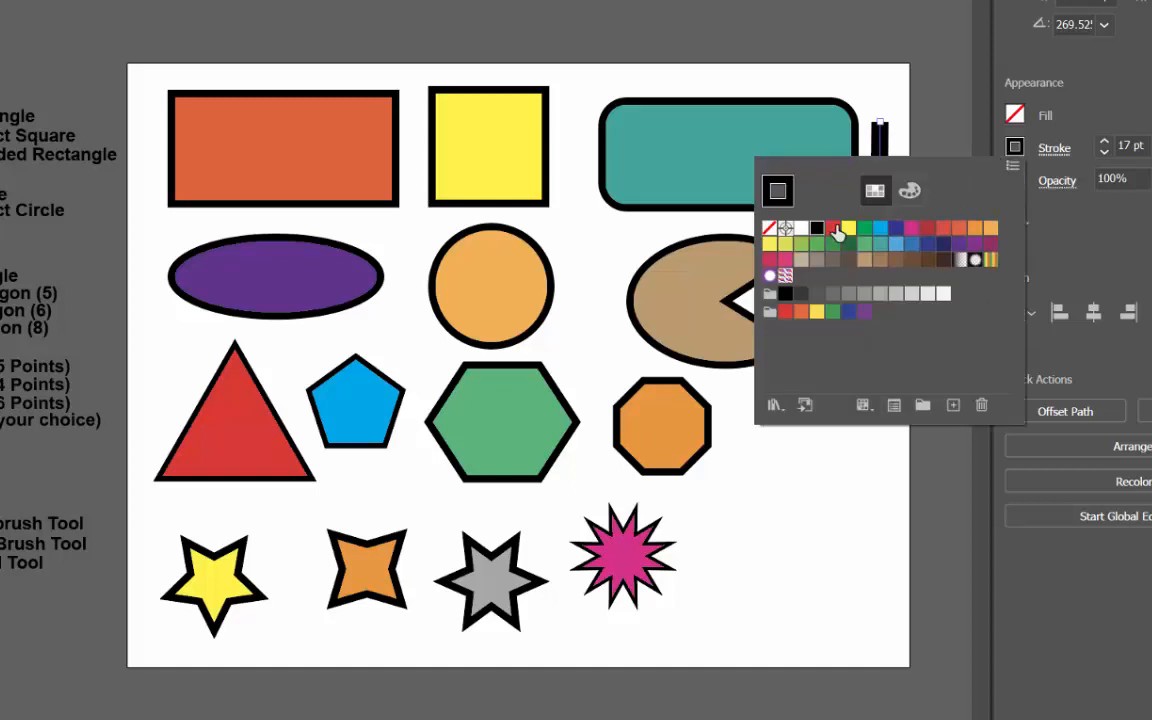
click(833, 229)
click(1103, 120)
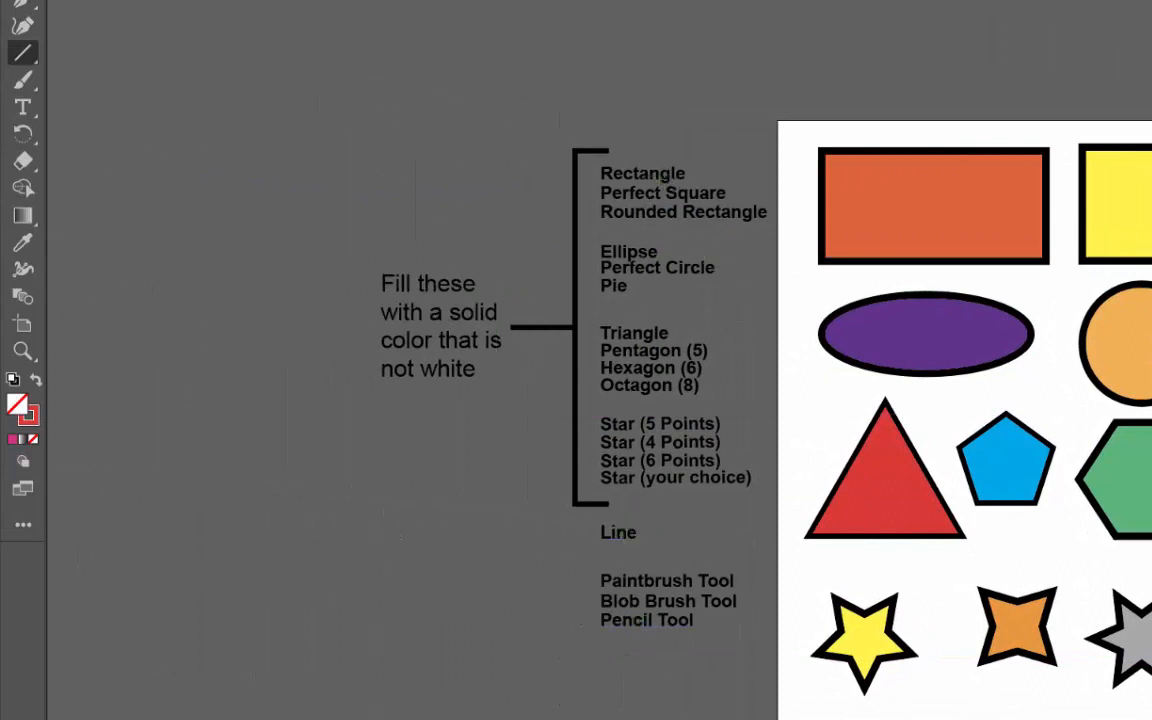
key(v)
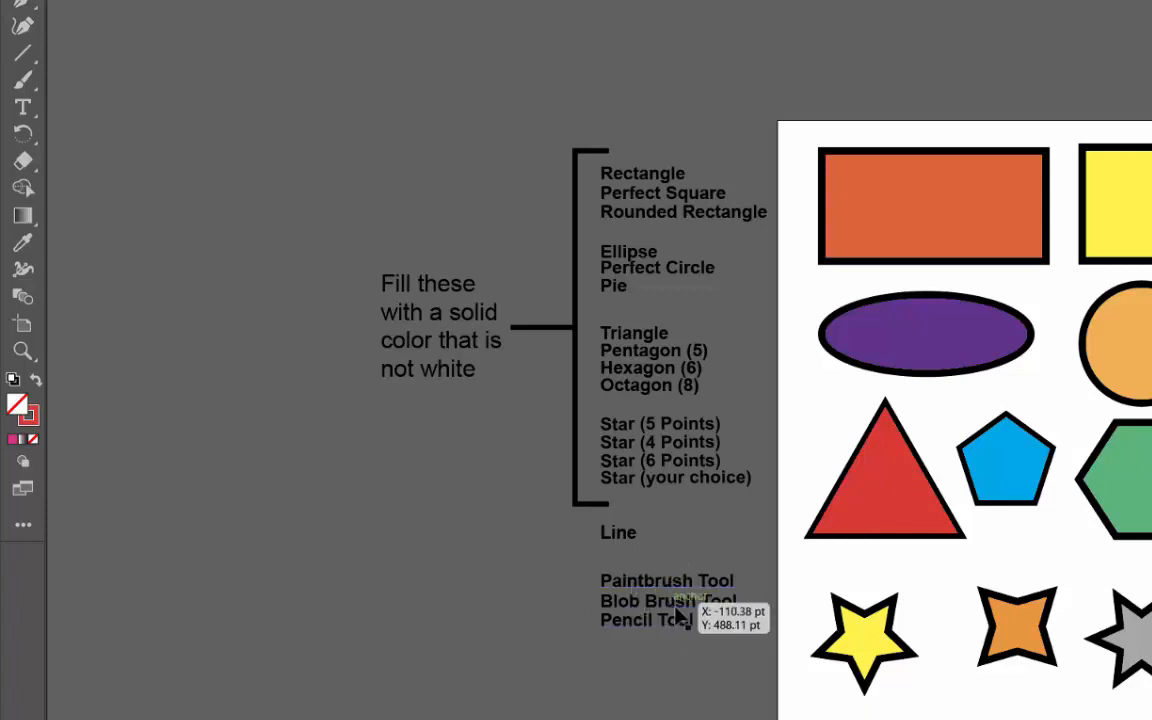
click(25, 85)
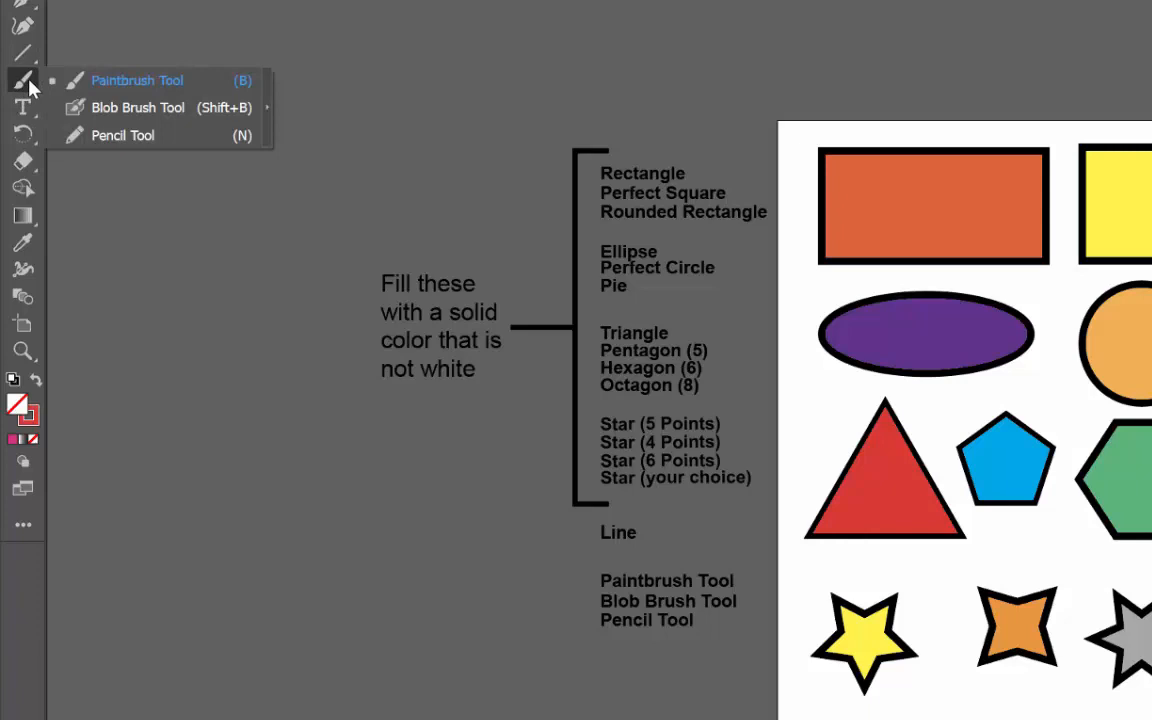
click(25, 50)
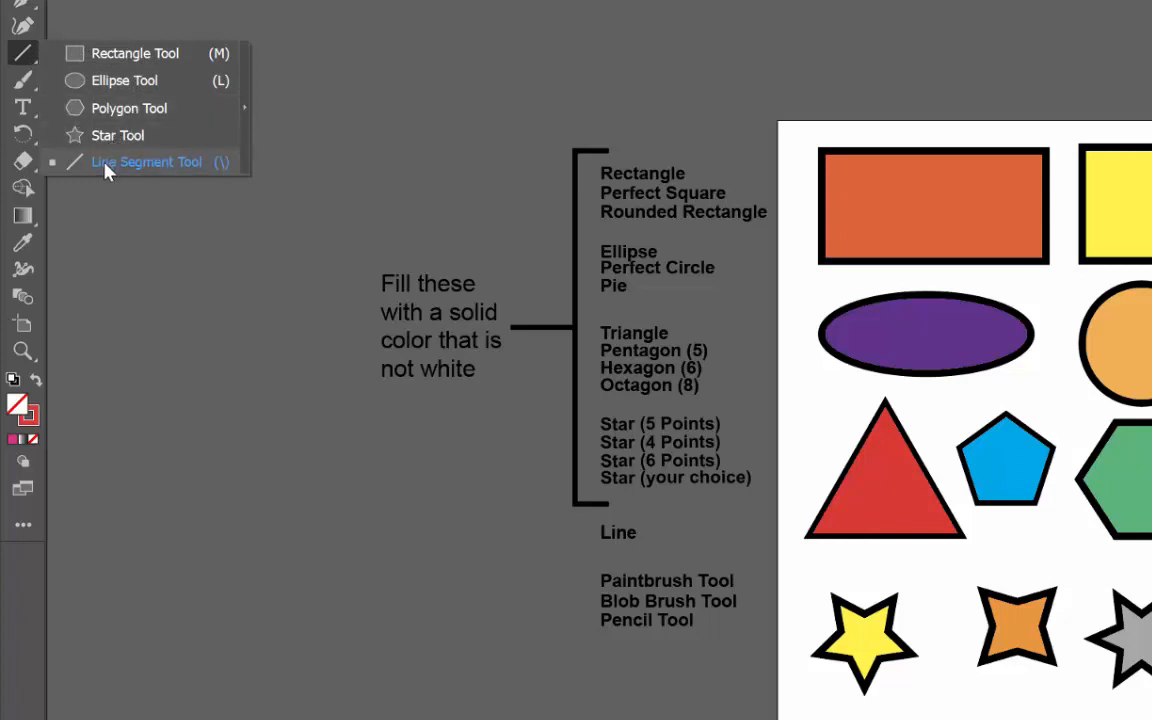
click(138, 57)
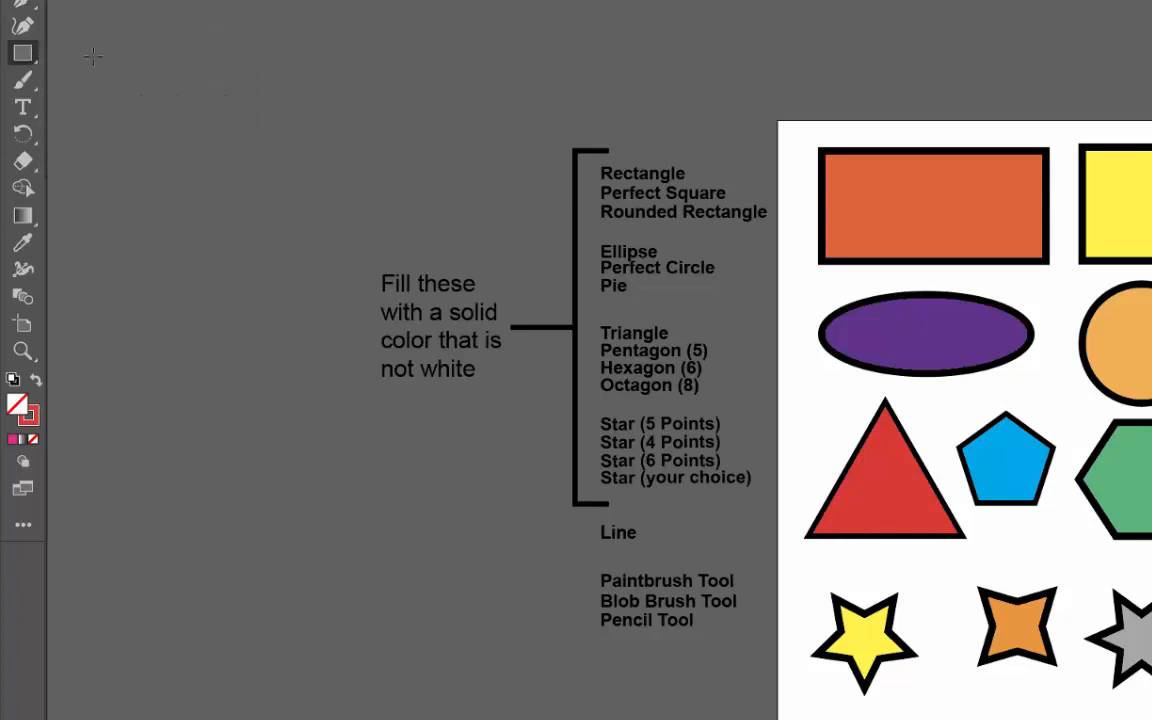
Paint a wavy vertical stroke with the Paintbrush tool in the empty space beside the octagon and the magenta star
click(28, 80)
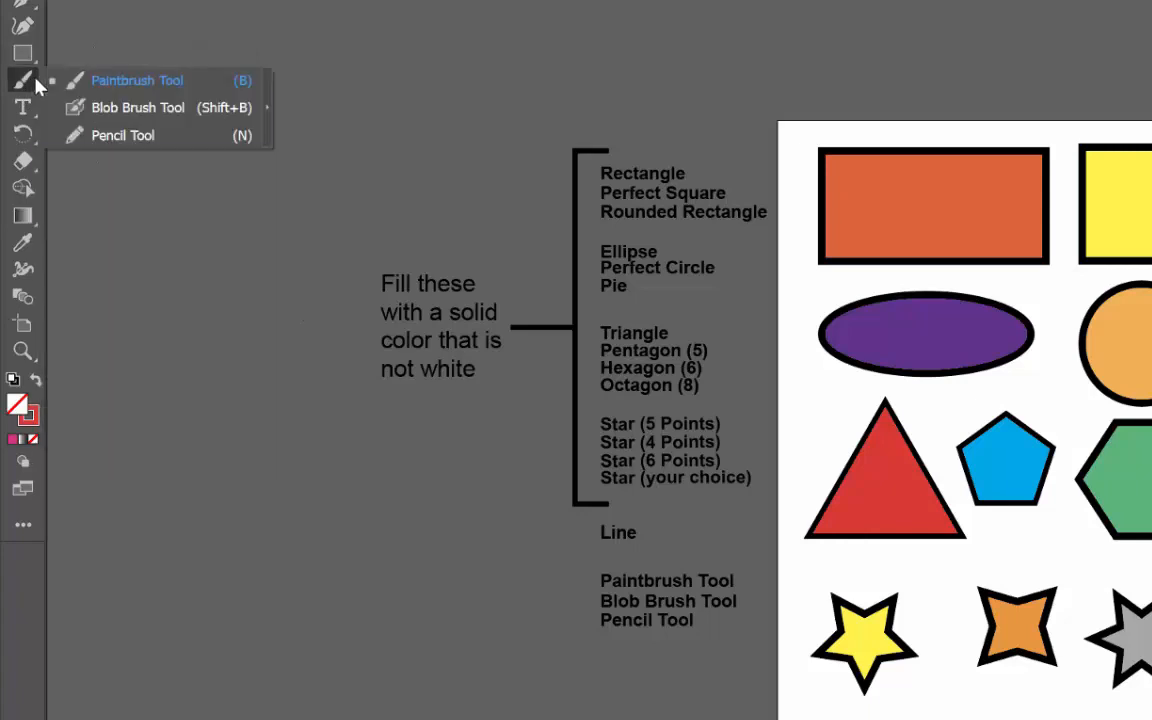
click(127, 88)
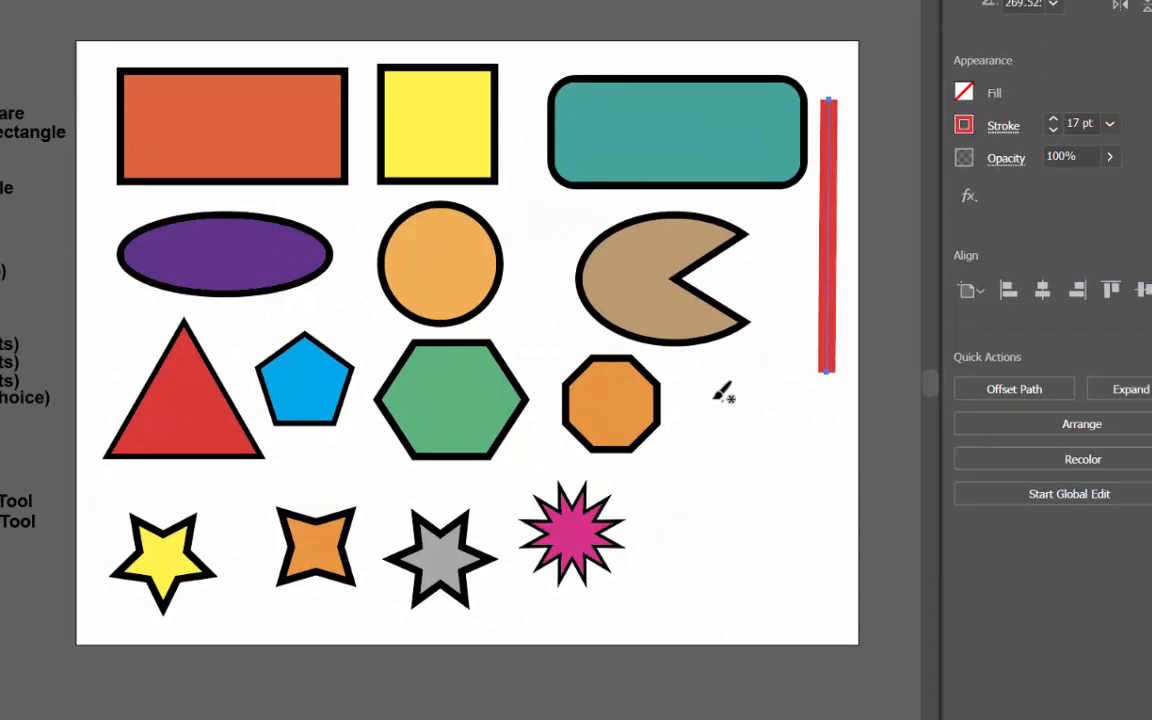
mouse_move(731, 383)
mouse_down()
mouse_move(734, 446)
mouse_move(688, 490)
mouse_move(734, 533)
mouse_move(720, 551)
mouse_move(666, 562)
mouse_up()
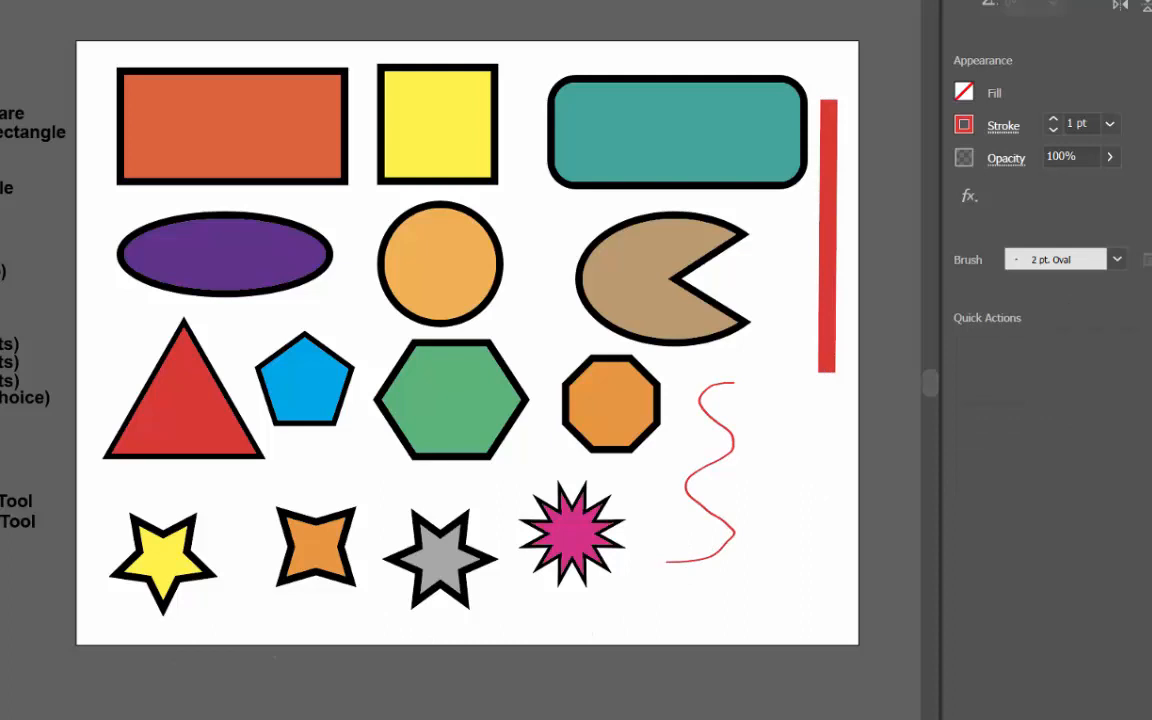
Select the wavy brush stroke, change its stroke color to green and set its weight to 9 pt
key(v)
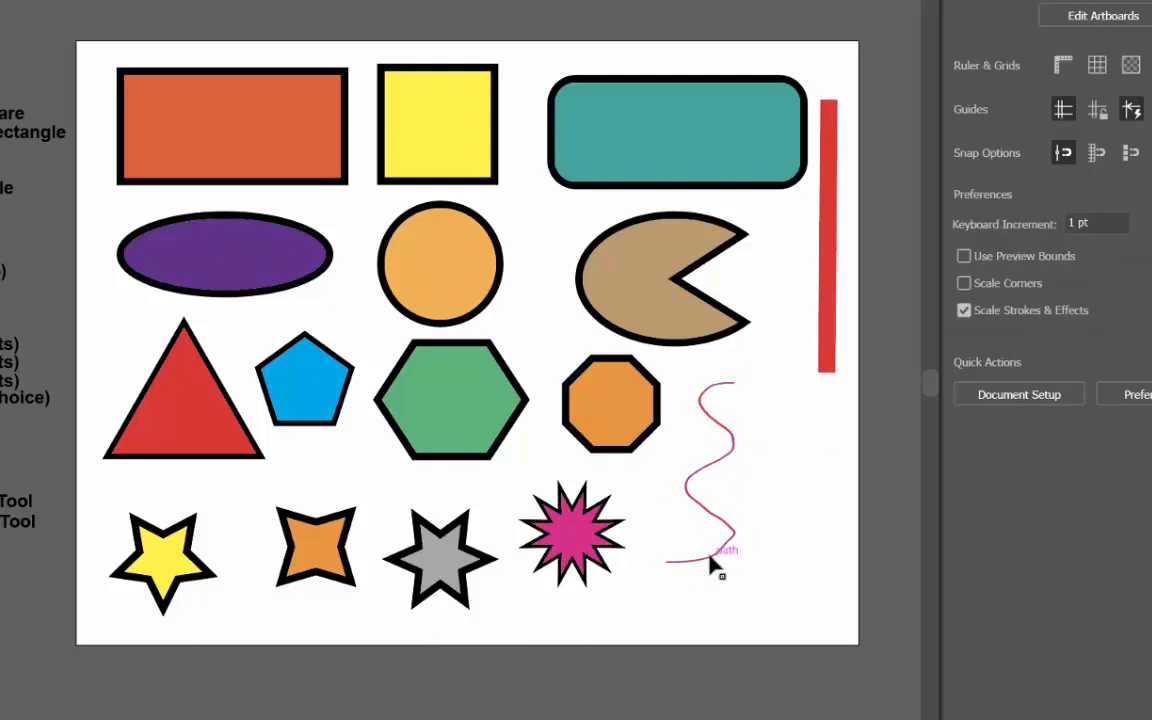
click(733, 449)
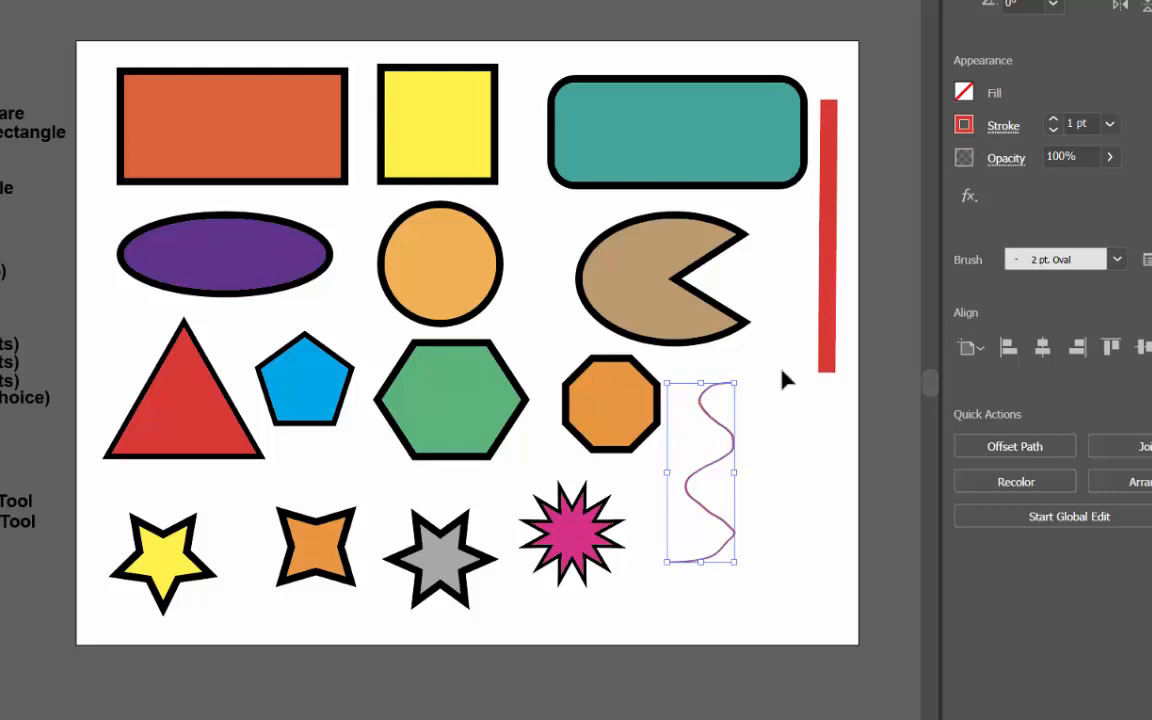
click(963, 126)
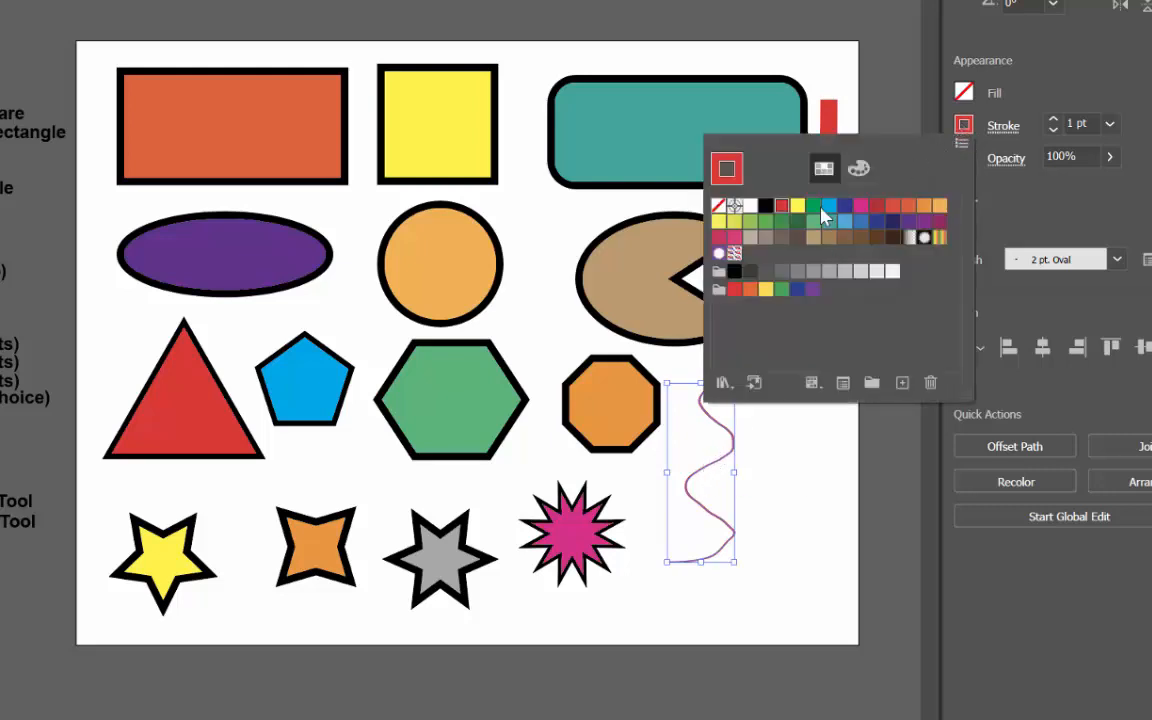
click(815, 207)
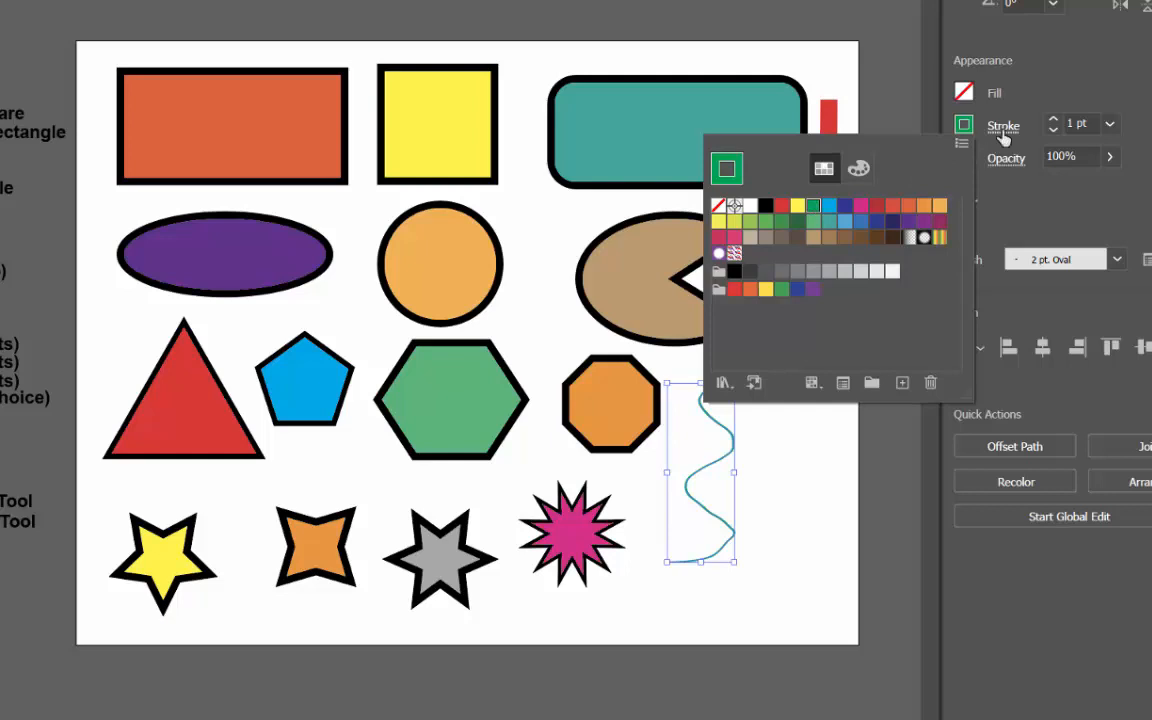
click(1053, 119)
click(1053, 119)
click(1053, 119)
click(1053, 119)
click(1053, 119)
click(1053, 119)
click(1053, 119)
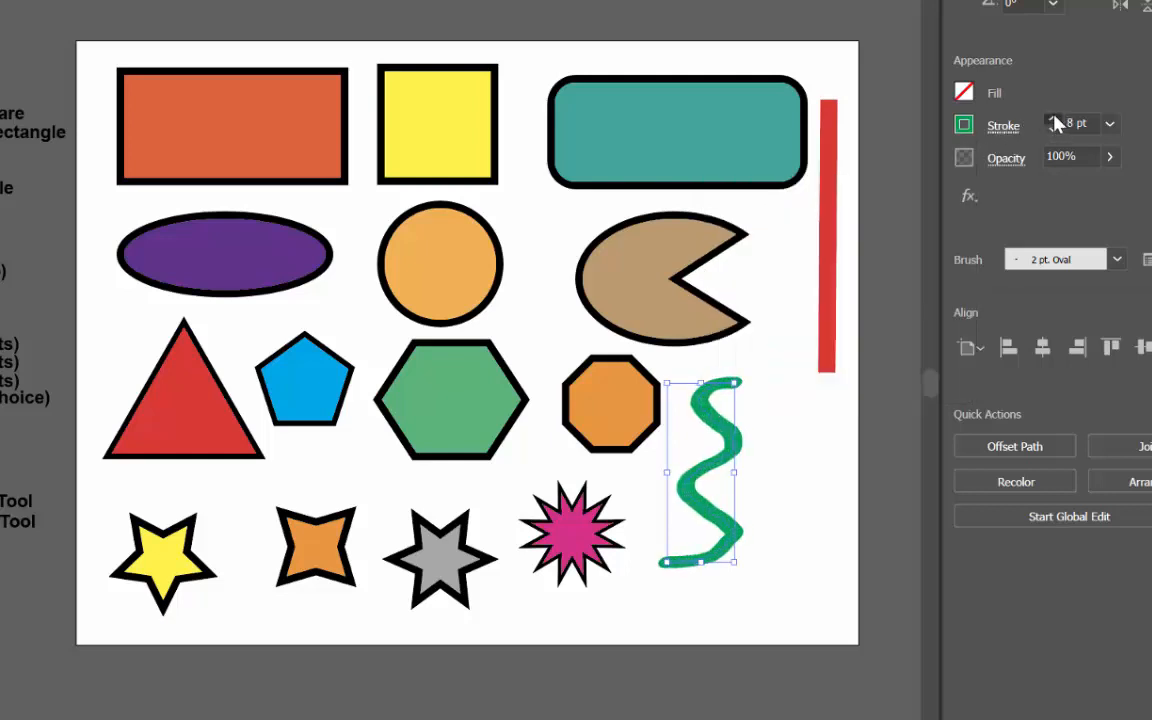
Fill the wavy green brush stroke with yellow
click(964, 97)
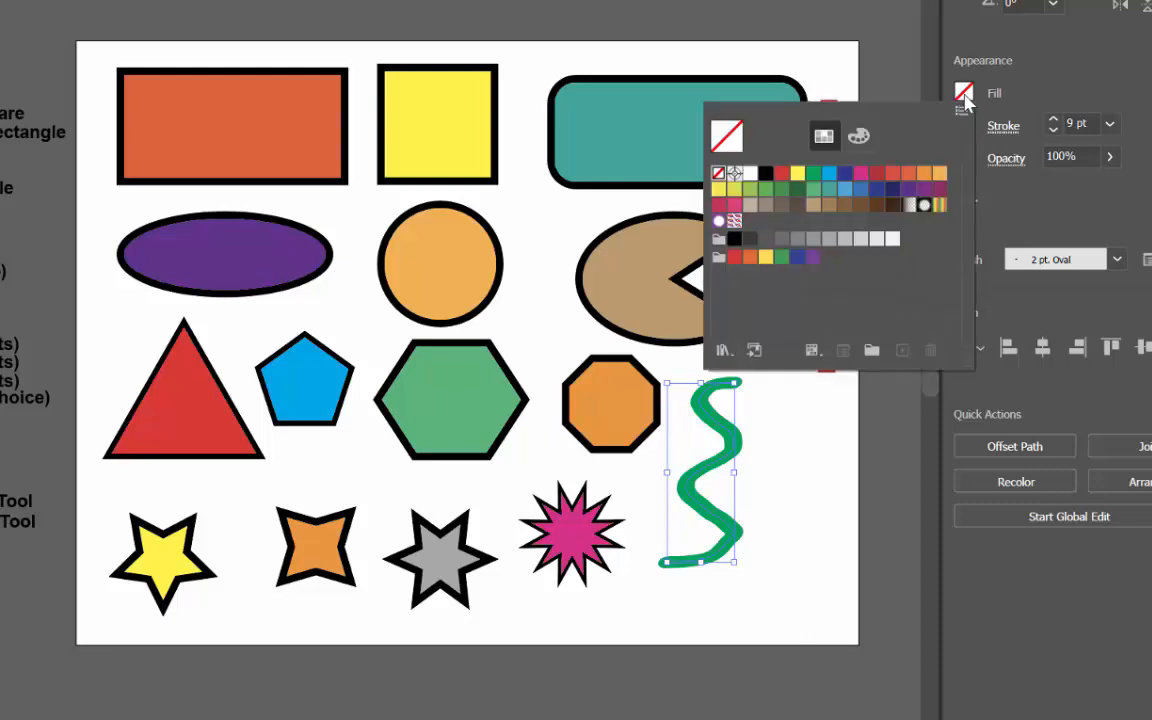
click(797, 174)
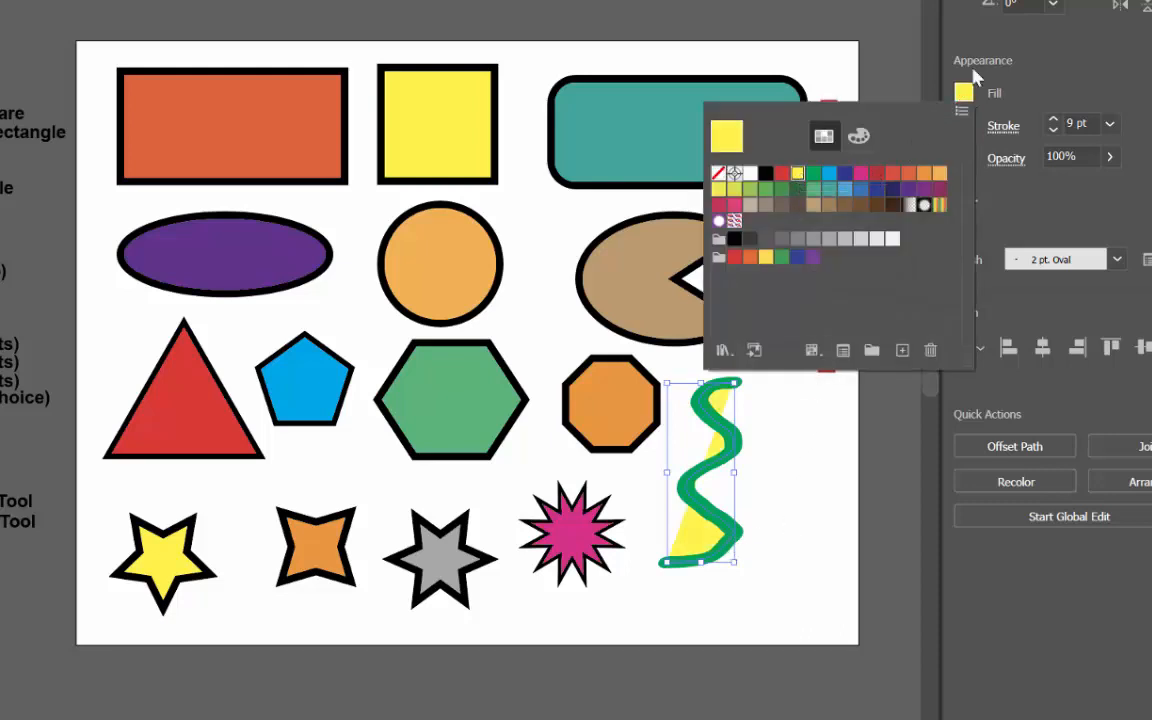
click(911, 30)
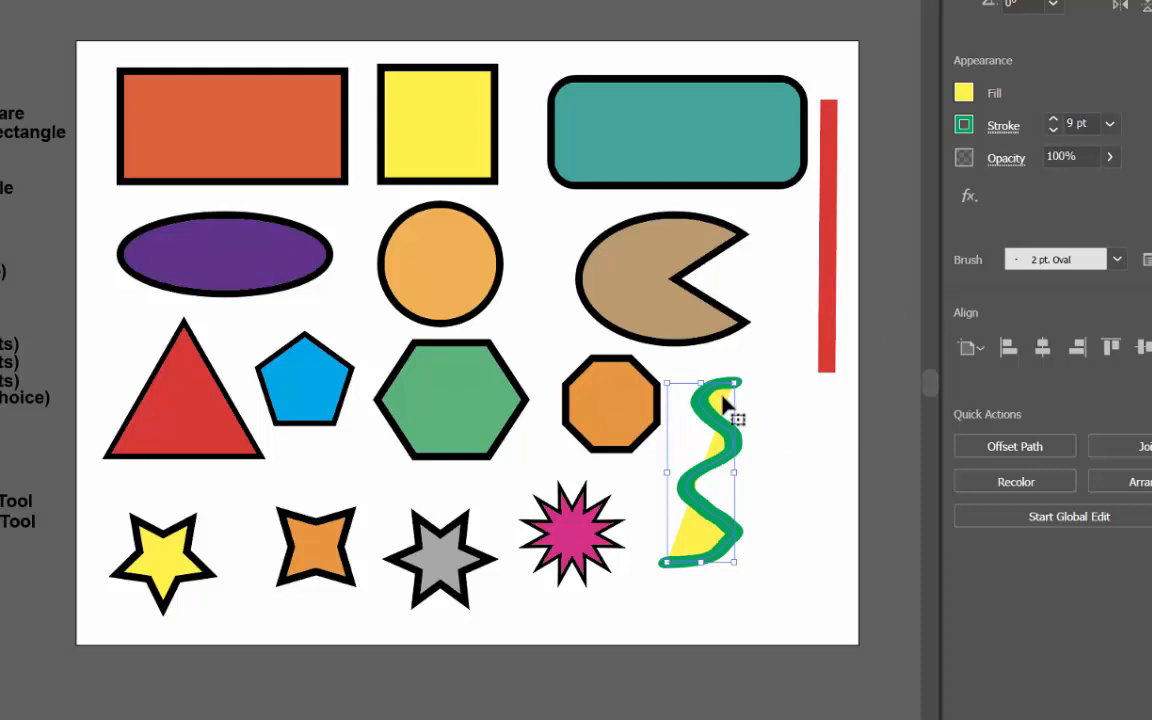
Remove the fill from the wavy green brush stroke
click(964, 94)
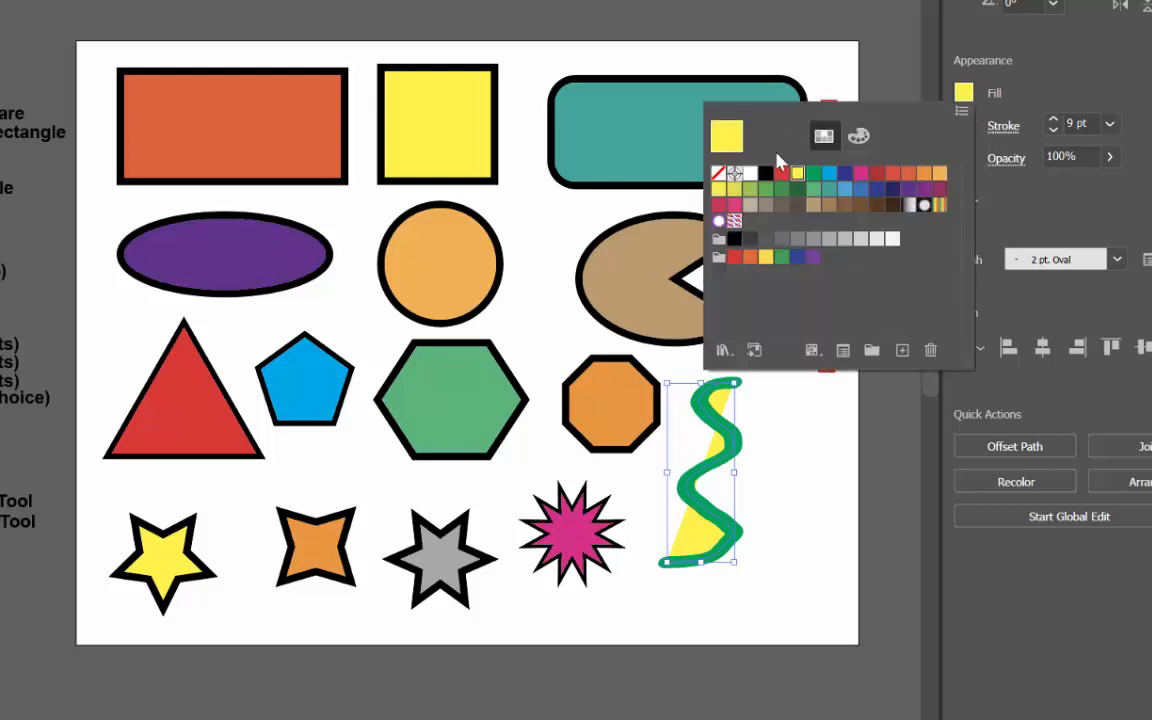
click(718, 173)
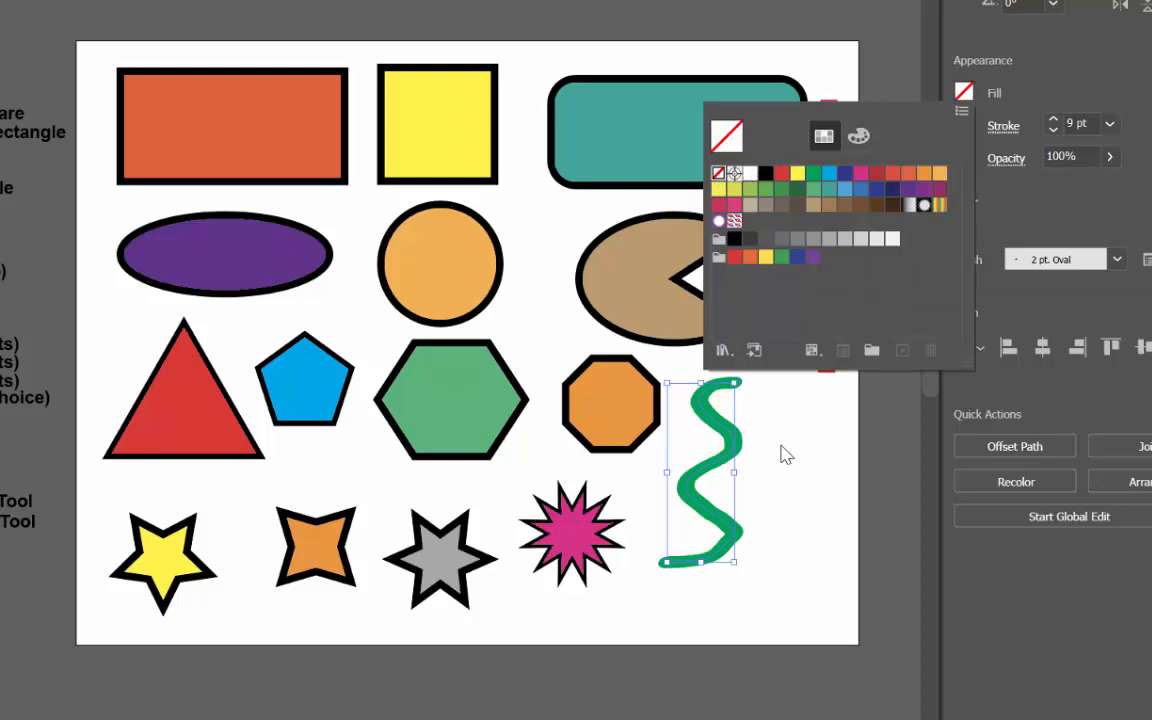
click(1115, 93)
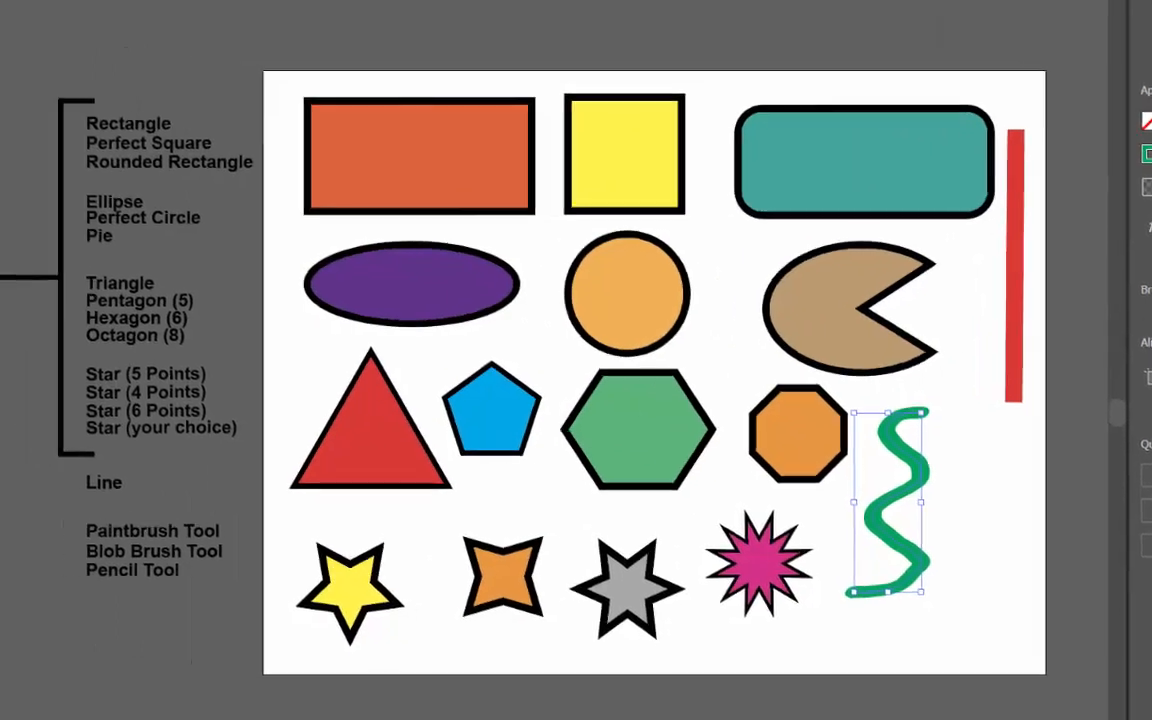
Paint a thick wavy vertical stroke with an enlarged Blob Brush beside the wavy green stroke, keeping the green stroke at its original weight
click(23, 112)
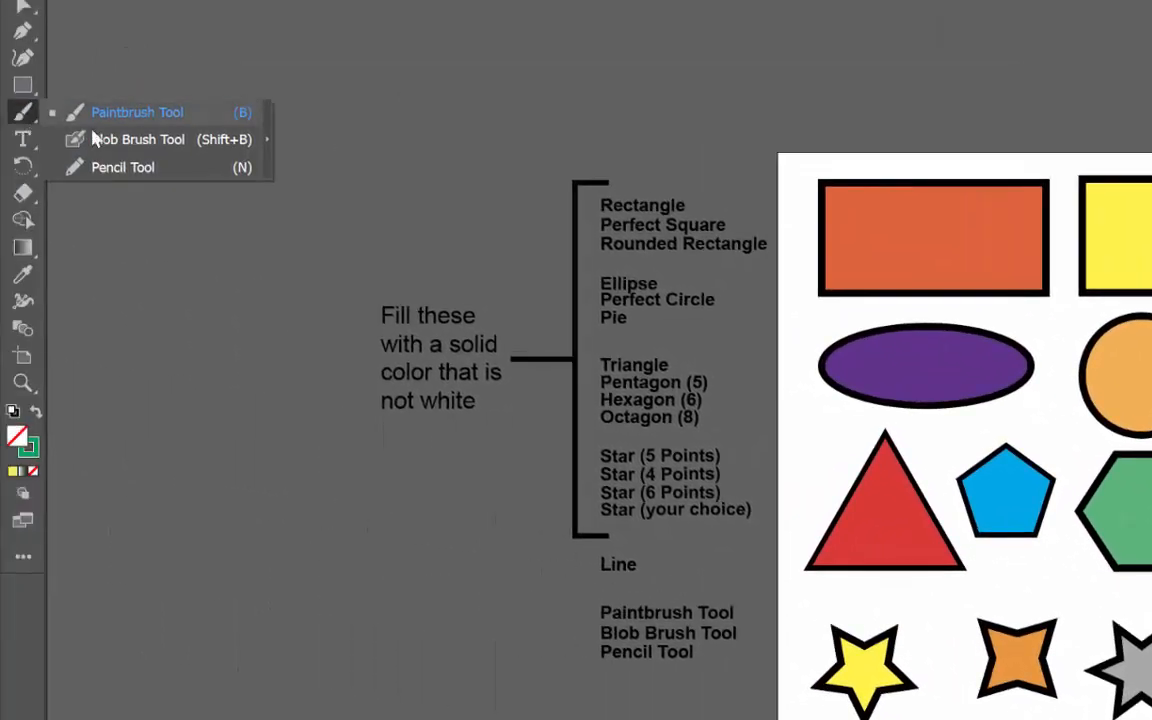
click(107, 145)
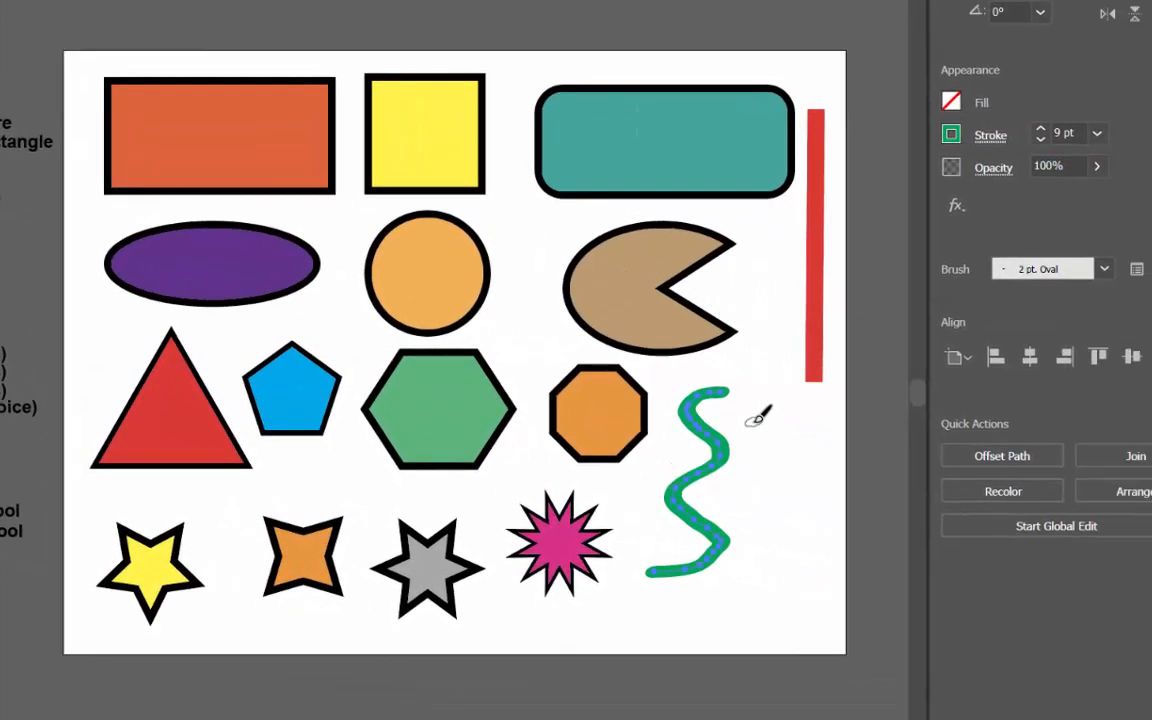
key(])
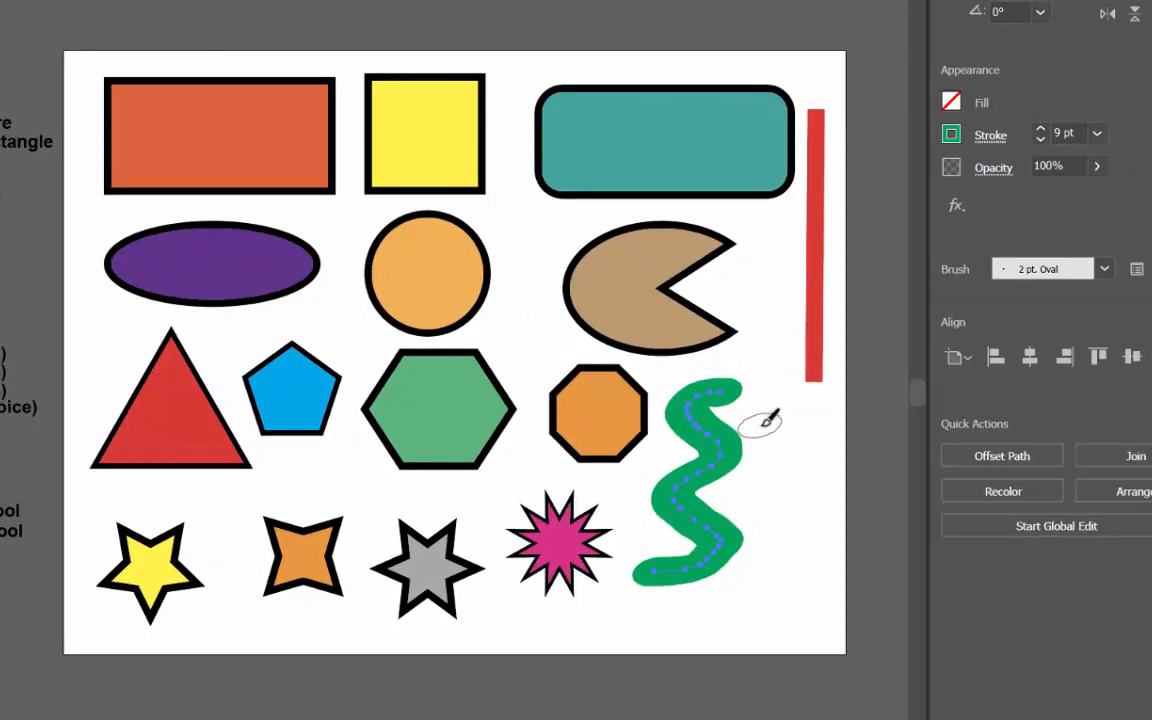
key(ctrl+z)
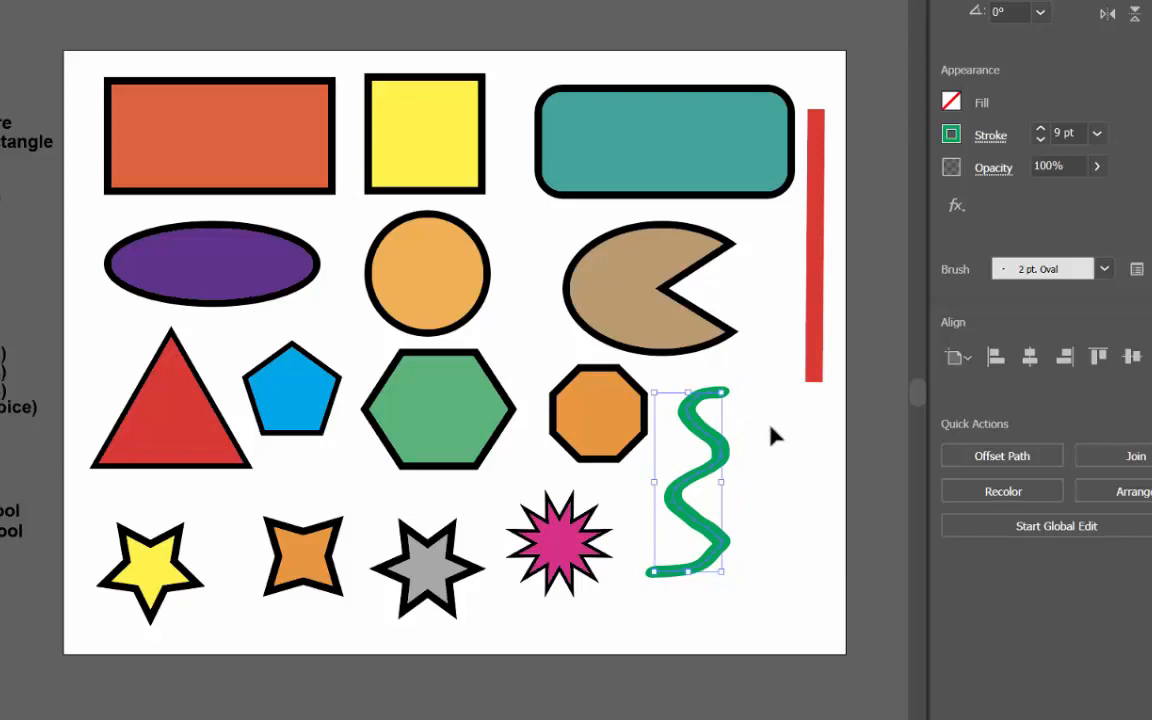
ctrl+click(771, 437)
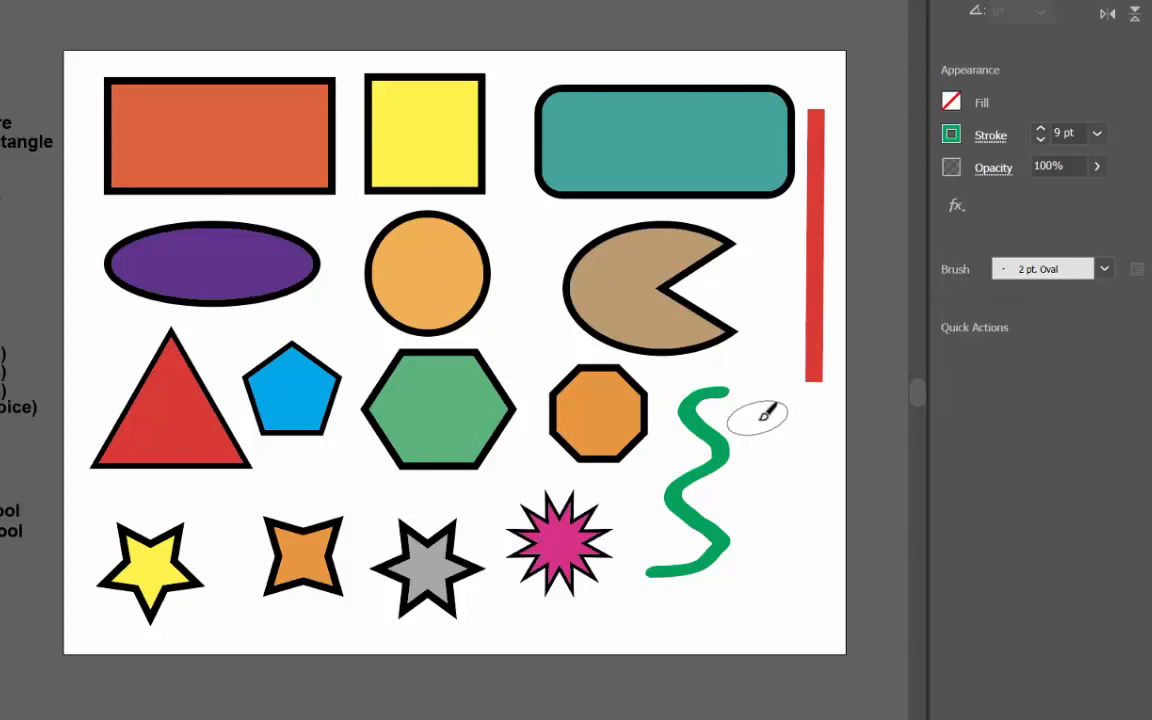
mouse_move(766, 411)
mouse_down()
mouse_move(789, 443)
mouse_move(778, 523)
mouse_move(799, 564)
mouse_move(751, 609)
mouse_up()
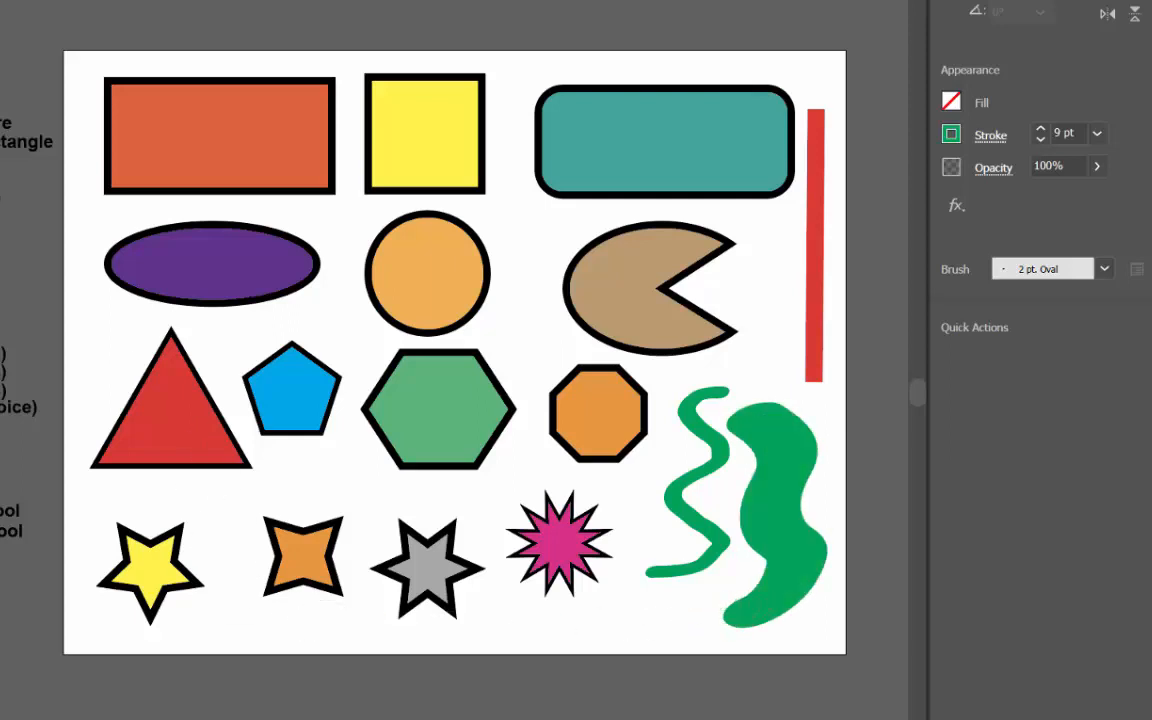
Select the thick blob brush shape and change its fill color to magenta
key(v)
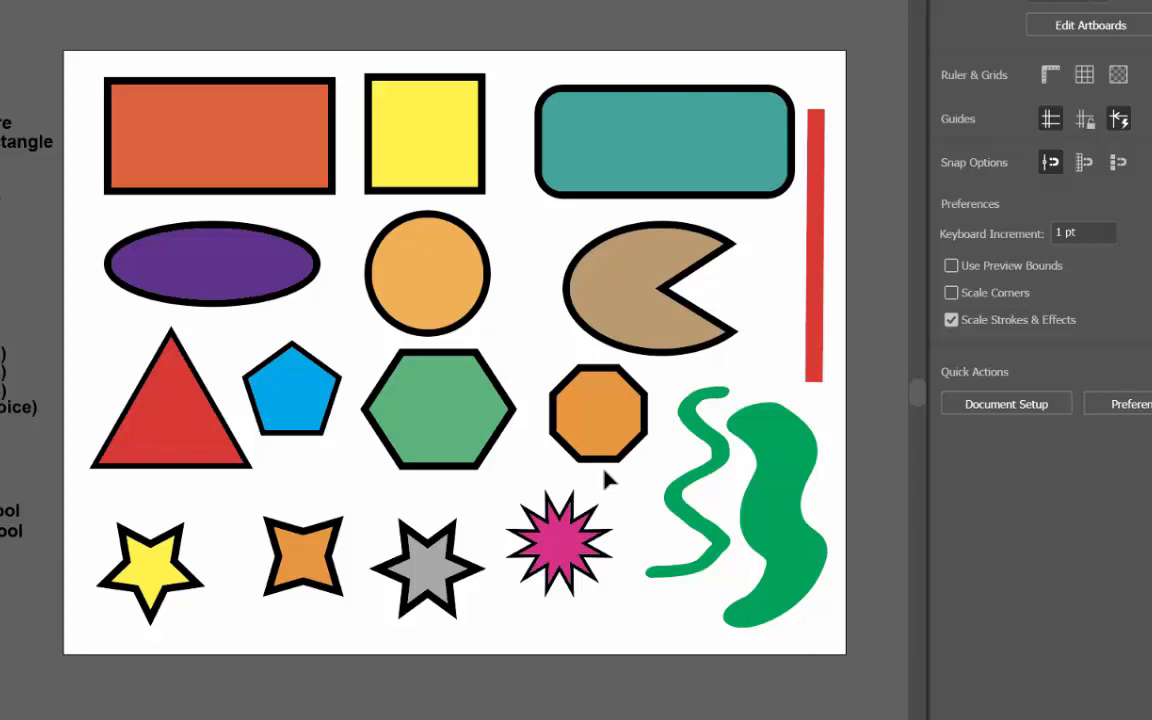
click(789, 527)
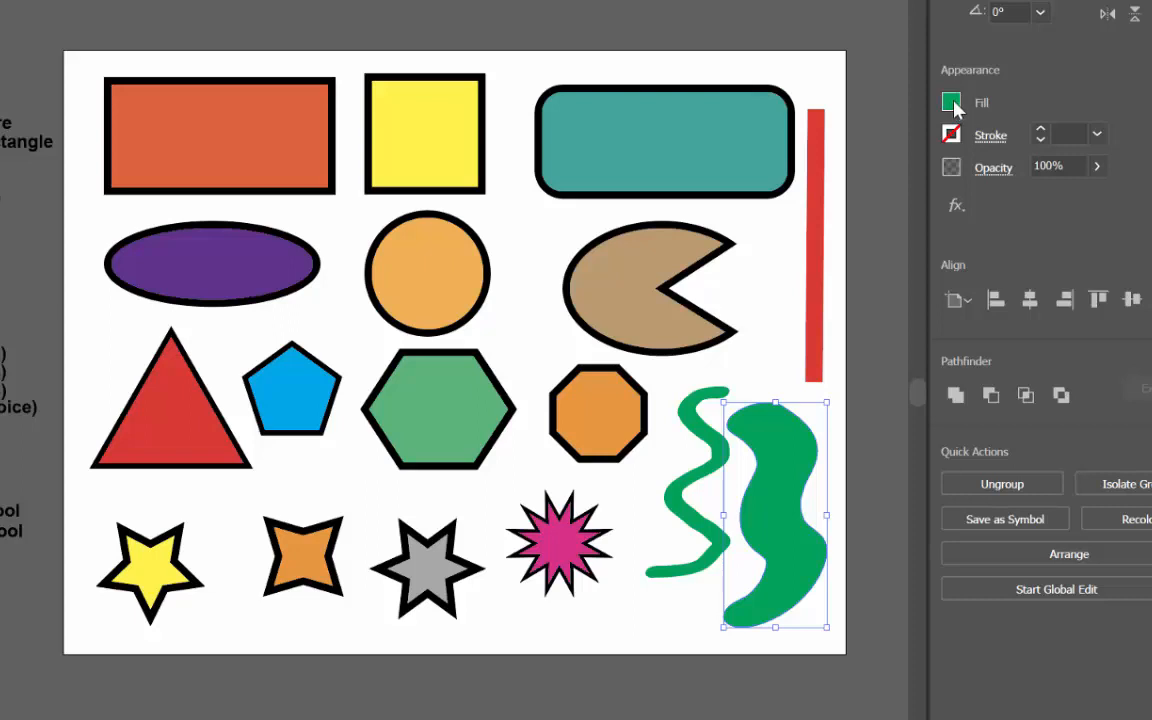
click(953, 104)
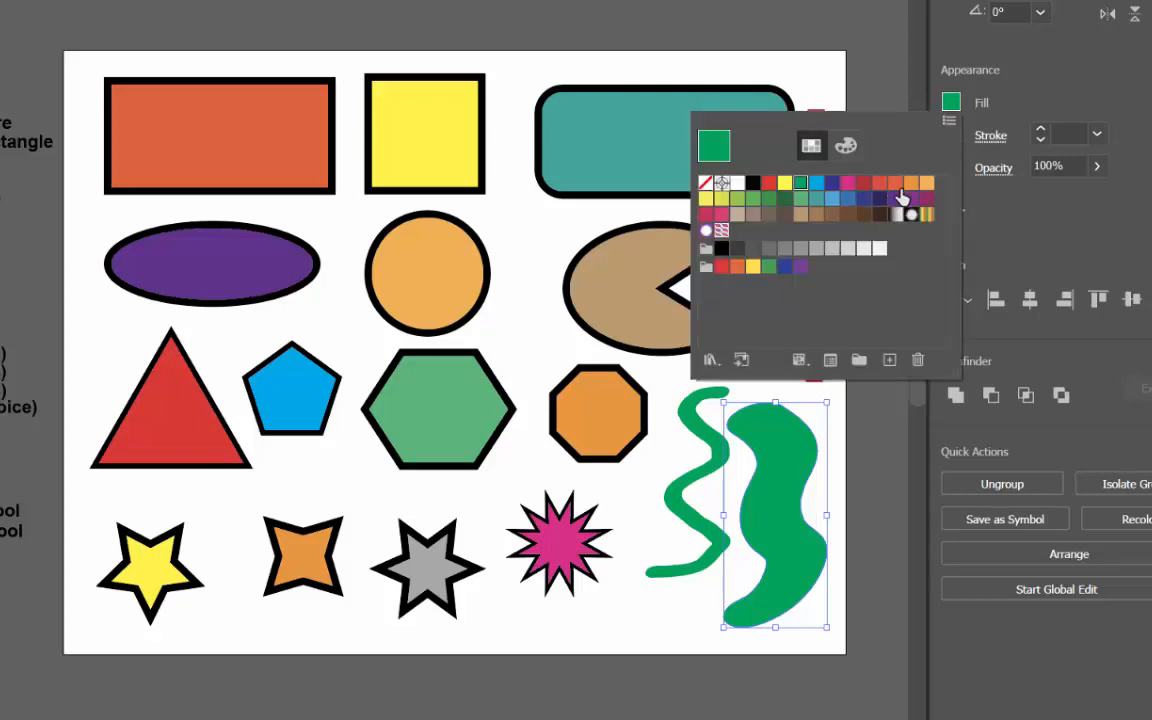
click(848, 183)
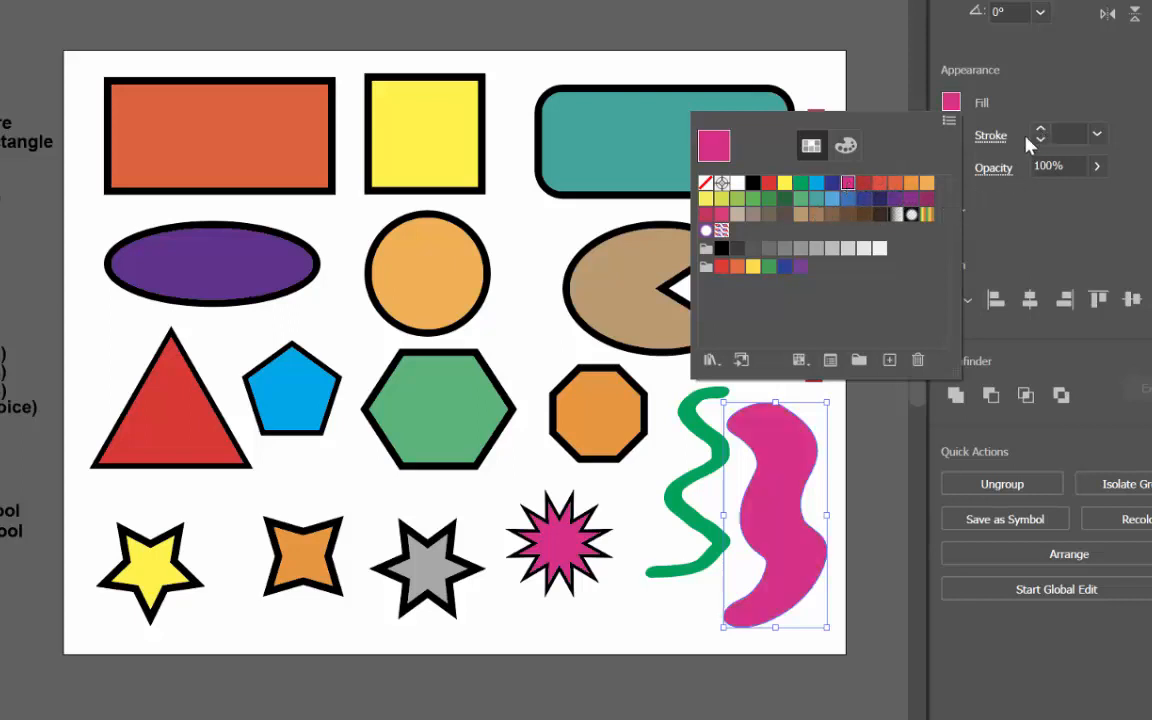
click(1023, 92)
Give the magenta blob brush shape a black stroke with a weight of 6 pt
click(950, 136)
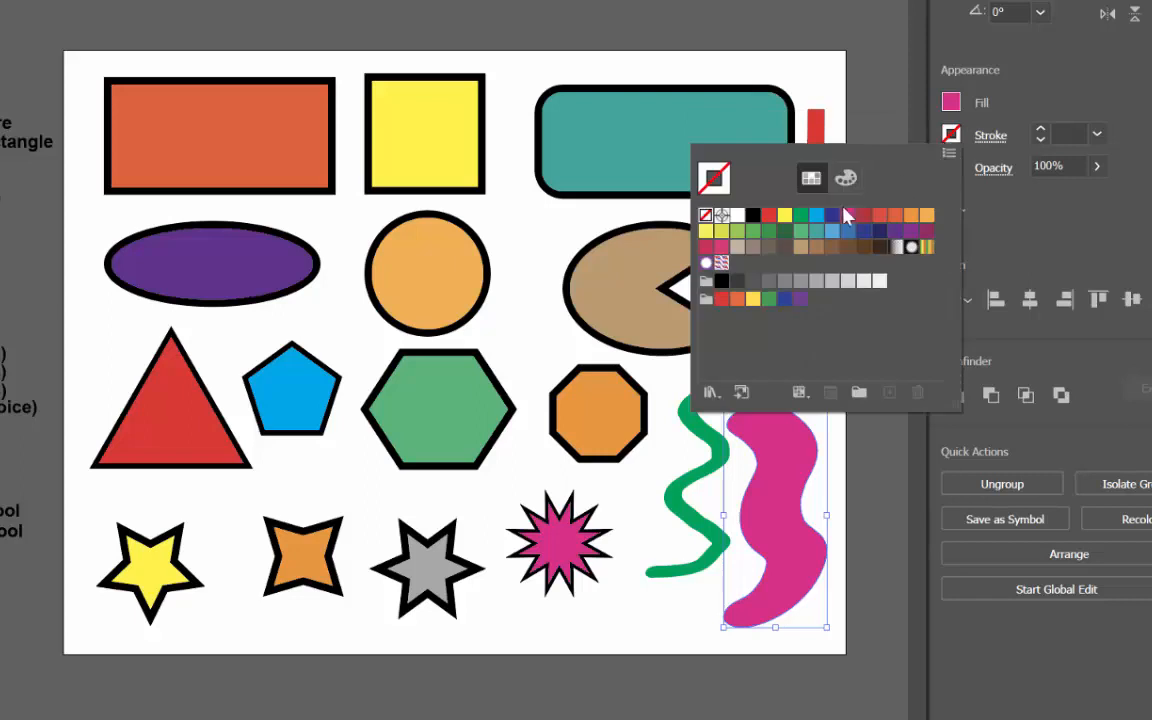
click(753, 215)
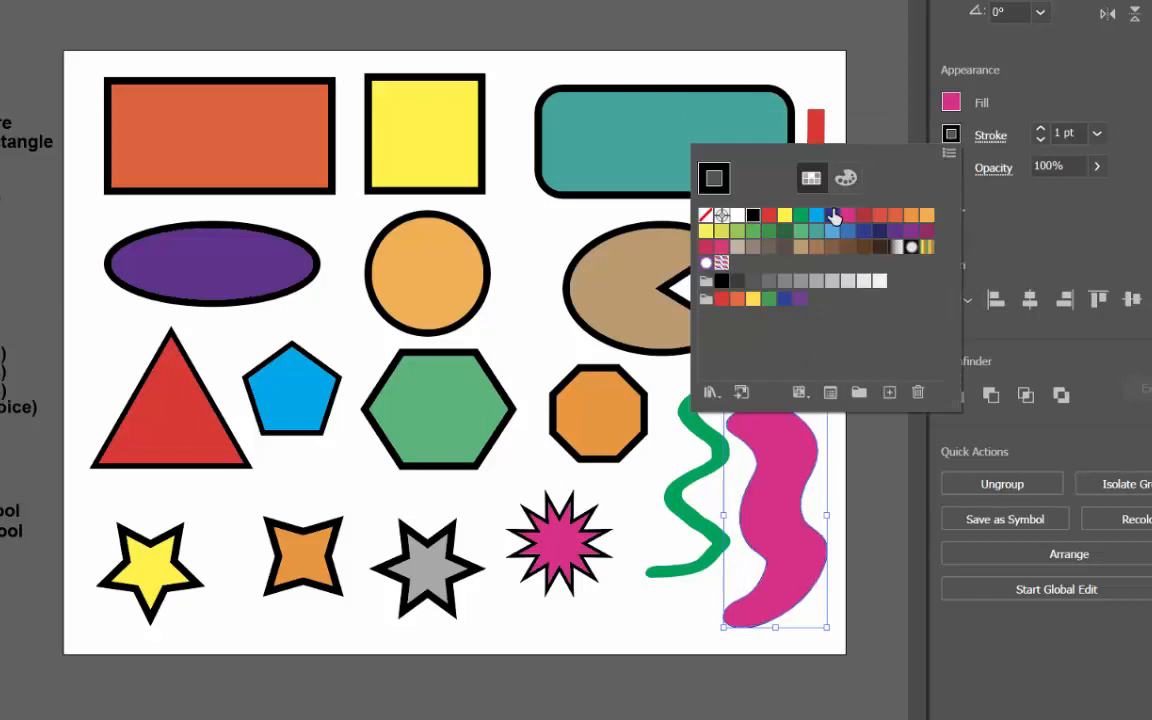
click(1041, 133)
click(1041, 133)
click(1041, 133)
click(1041, 133)
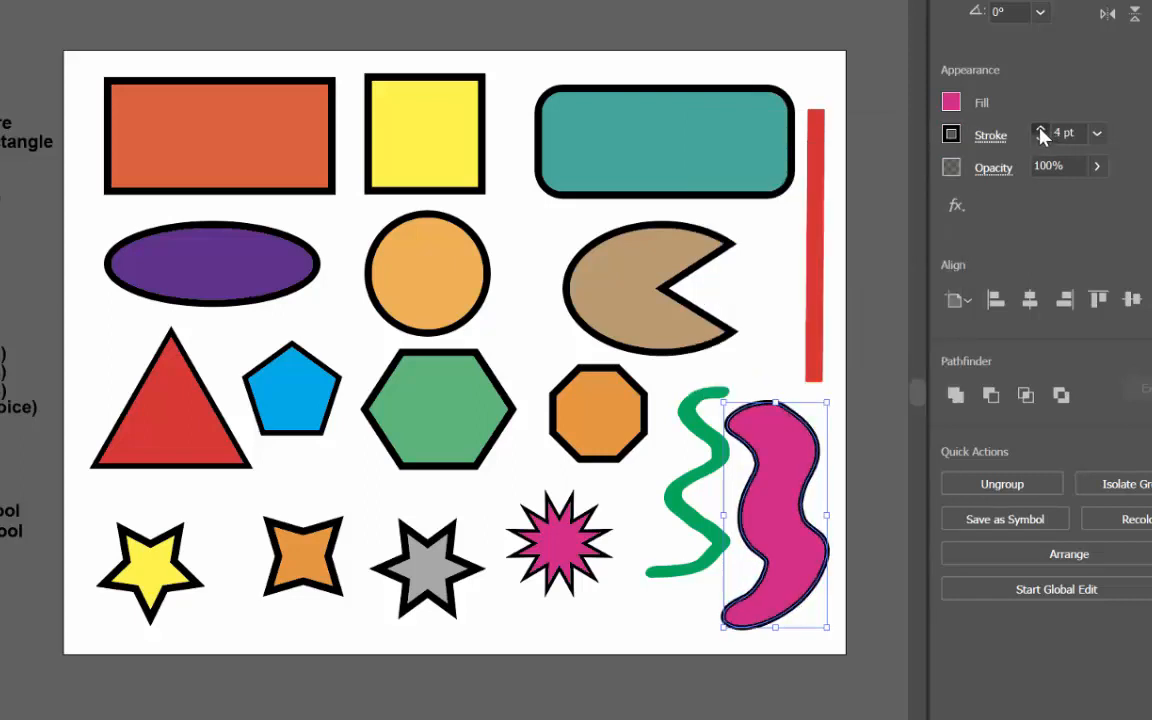
click(1041, 133)
click(1041, 133)
Reposition the magenta blob shape and the green brush stroke so they sit apart between the octagon and the artboard's edge
drag(791, 533, 806, 535)
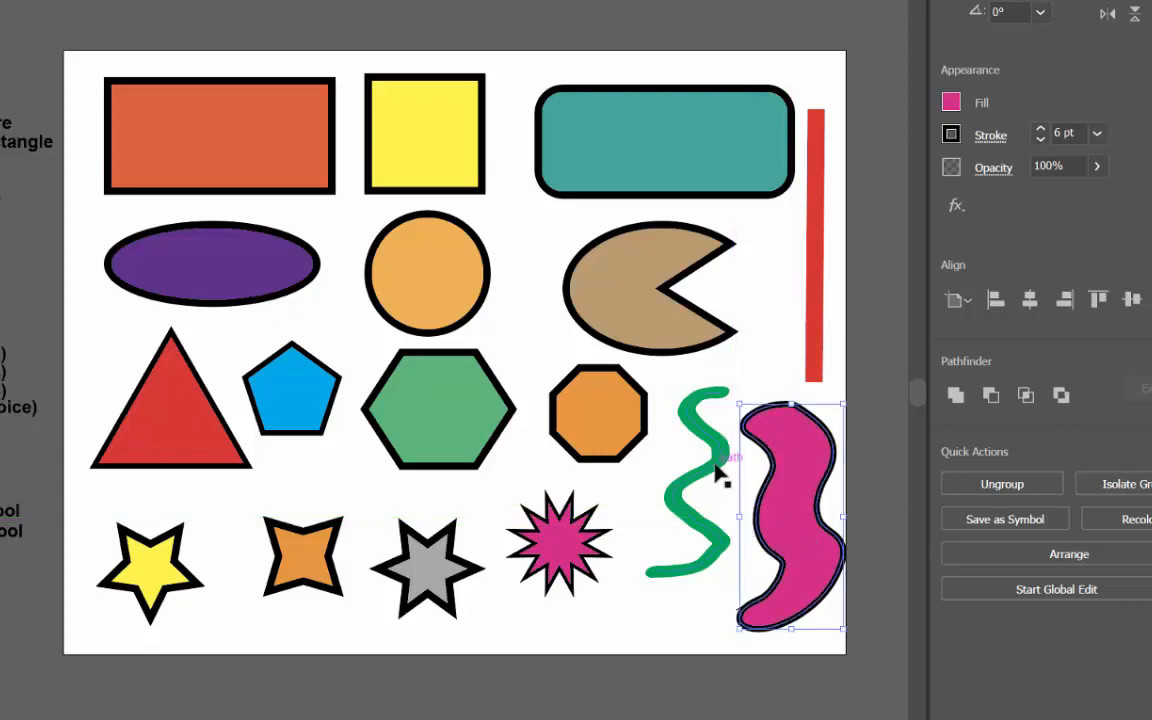
drag(720, 478, 710, 470)
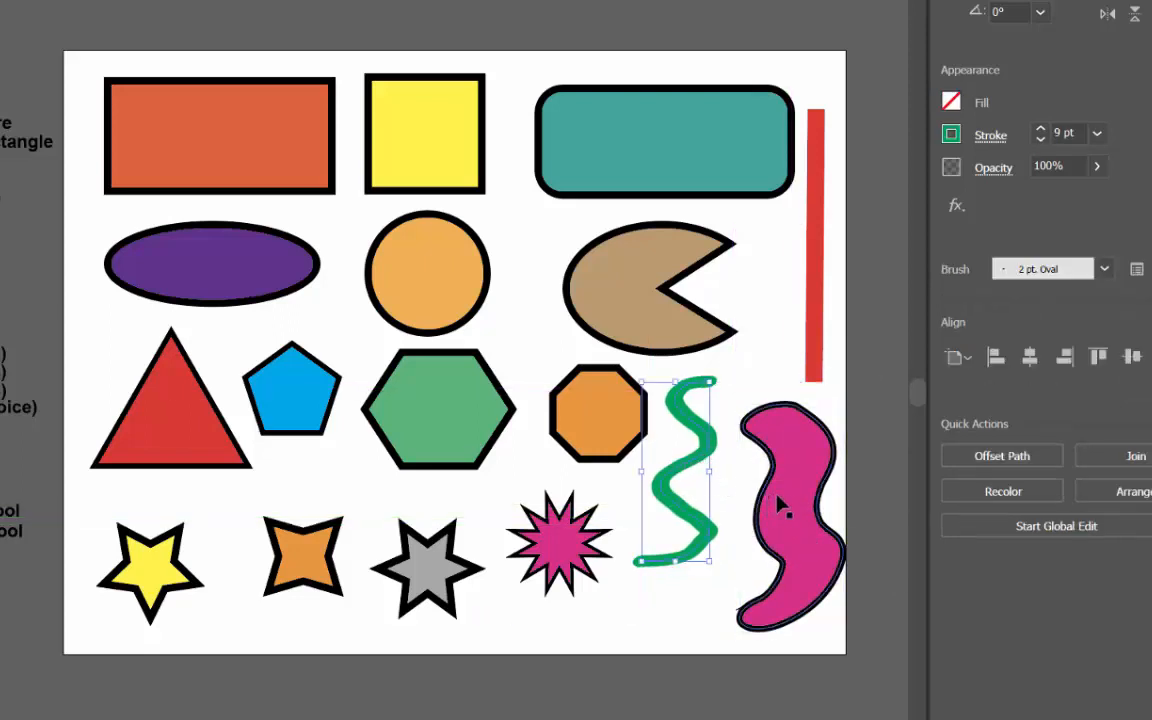
drag(805, 506, 798, 496)
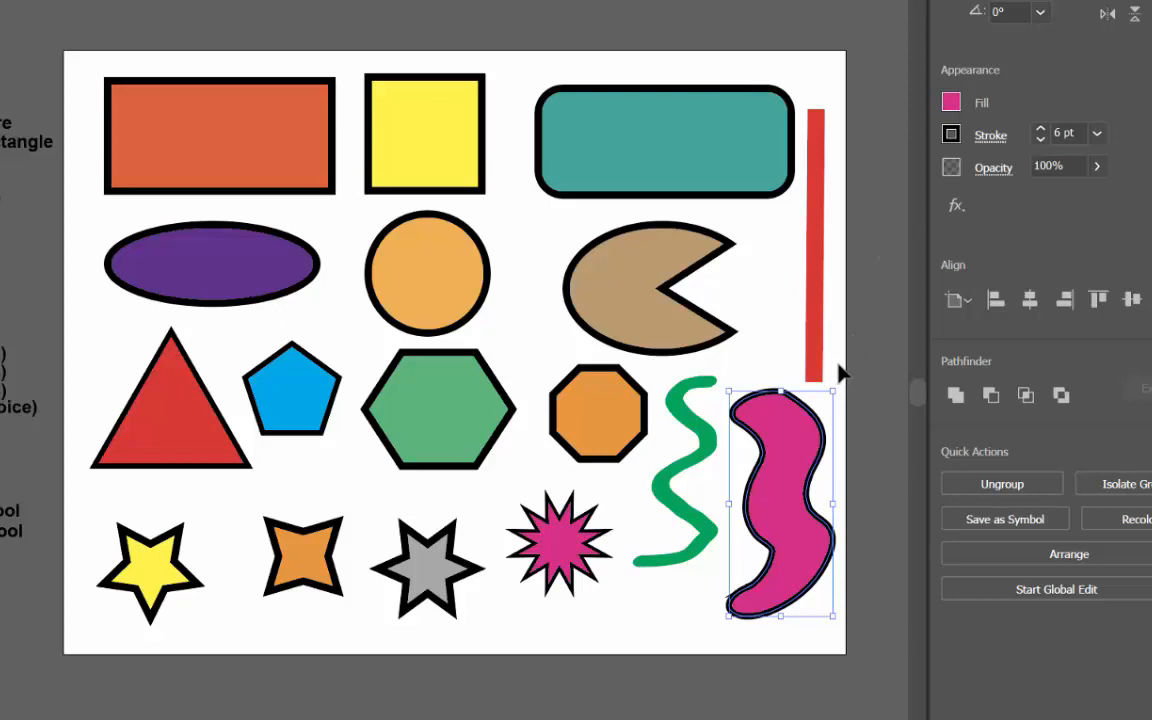
mouse_move(768, 495)
mouse_down()
mouse_move(762, 487)
mouse_move(776, 500)
mouse_up()
drag(703, 454, 707, 460)
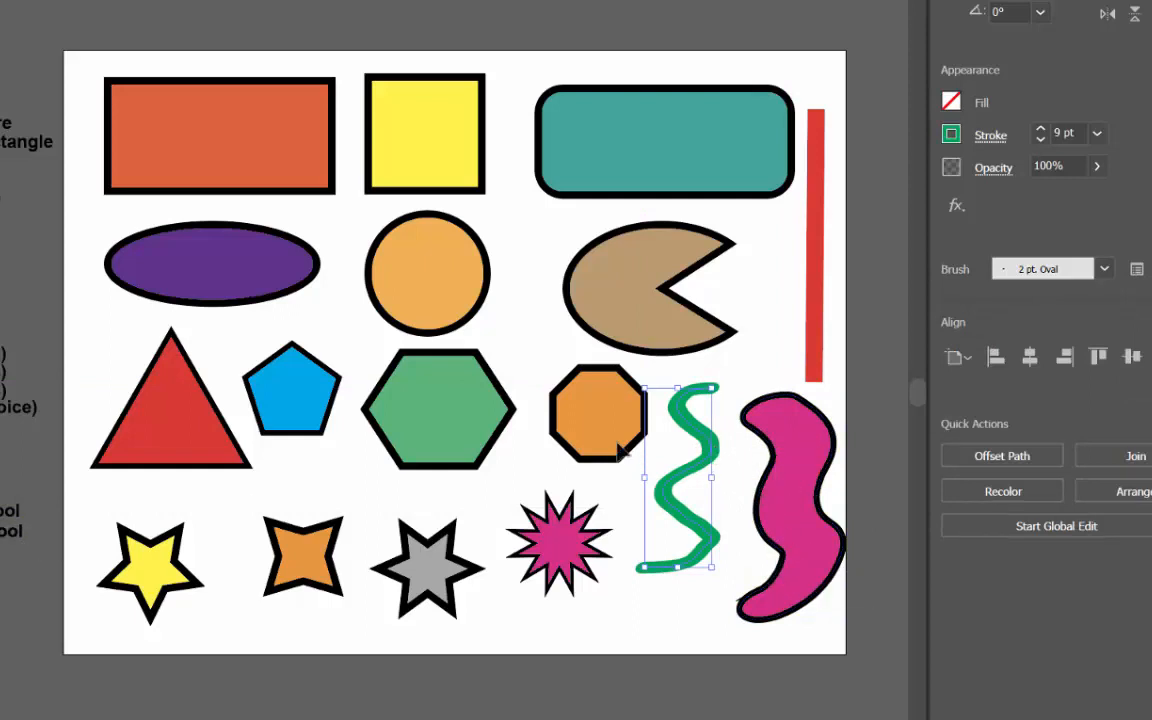
mouse_move(802, 489)
mouse_down()
mouse_move(784, 476)
mouse_move(795, 484)
mouse_up()
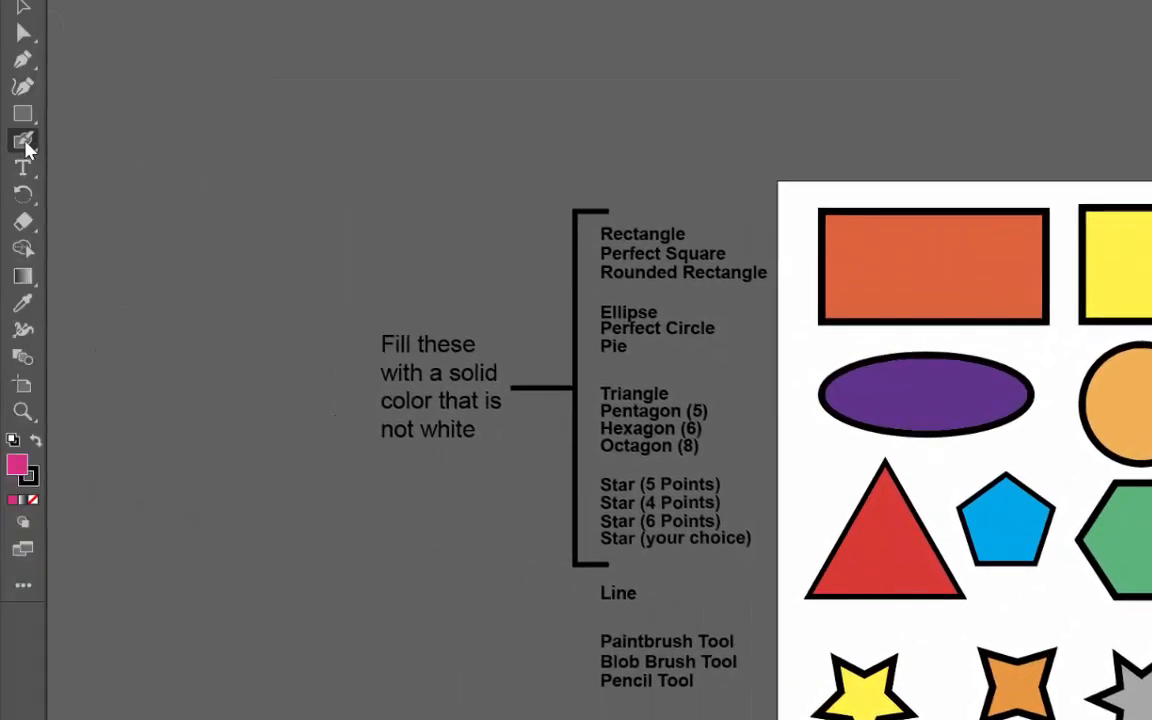
Draw a long wavy horizontal line with the Pencil tool beneath the row of stars
click(26, 146)
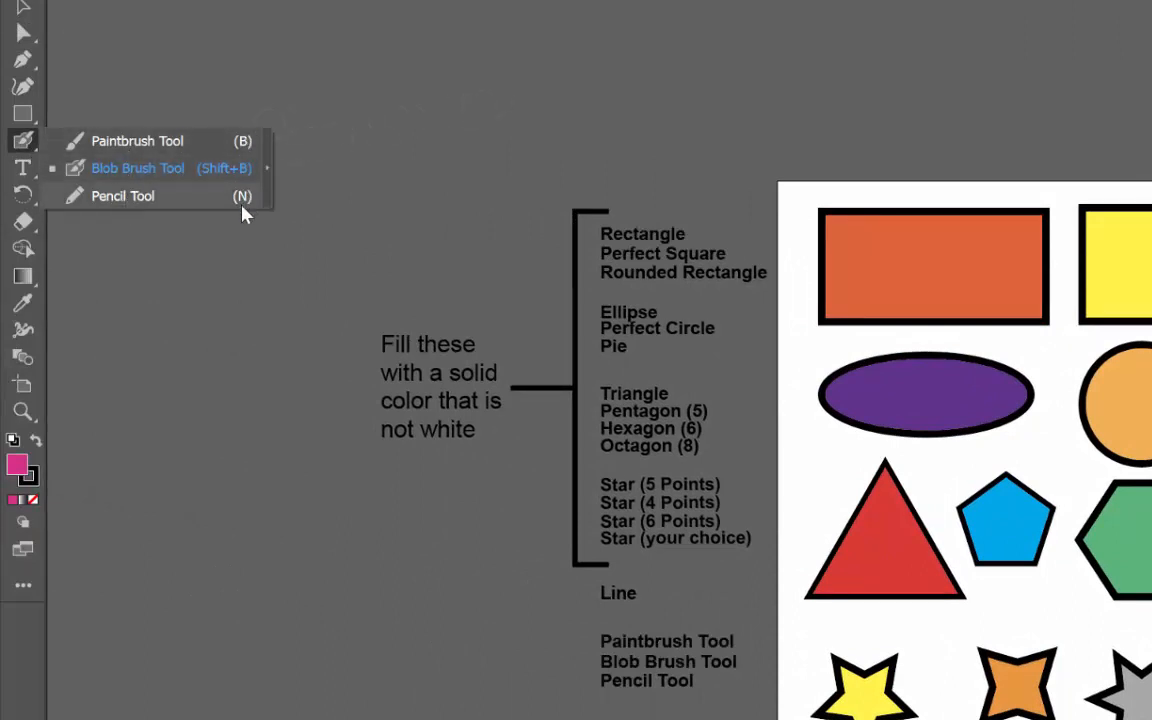
click(189, 197)
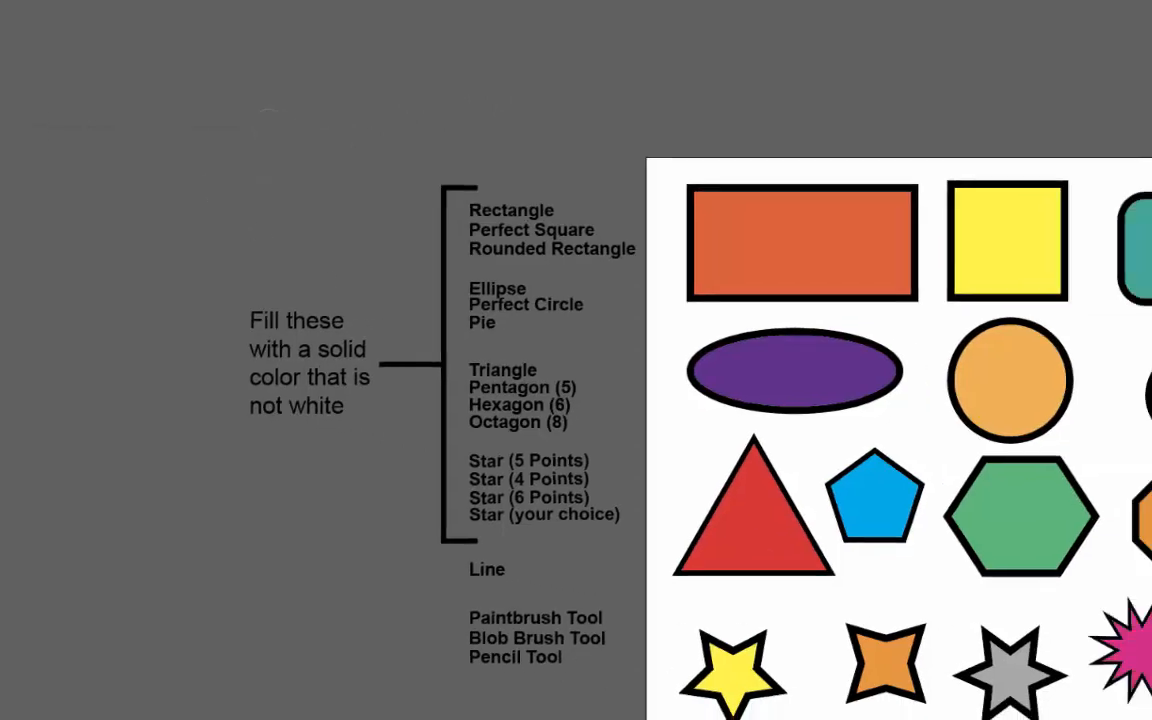
mouse_move(235, 652)
mouse_down()
mouse_move(355, 625)
mouse_move(478, 657)
mouse_move(628, 626)
mouse_move(718, 624)
mouse_move(760, 641)
mouse_up()
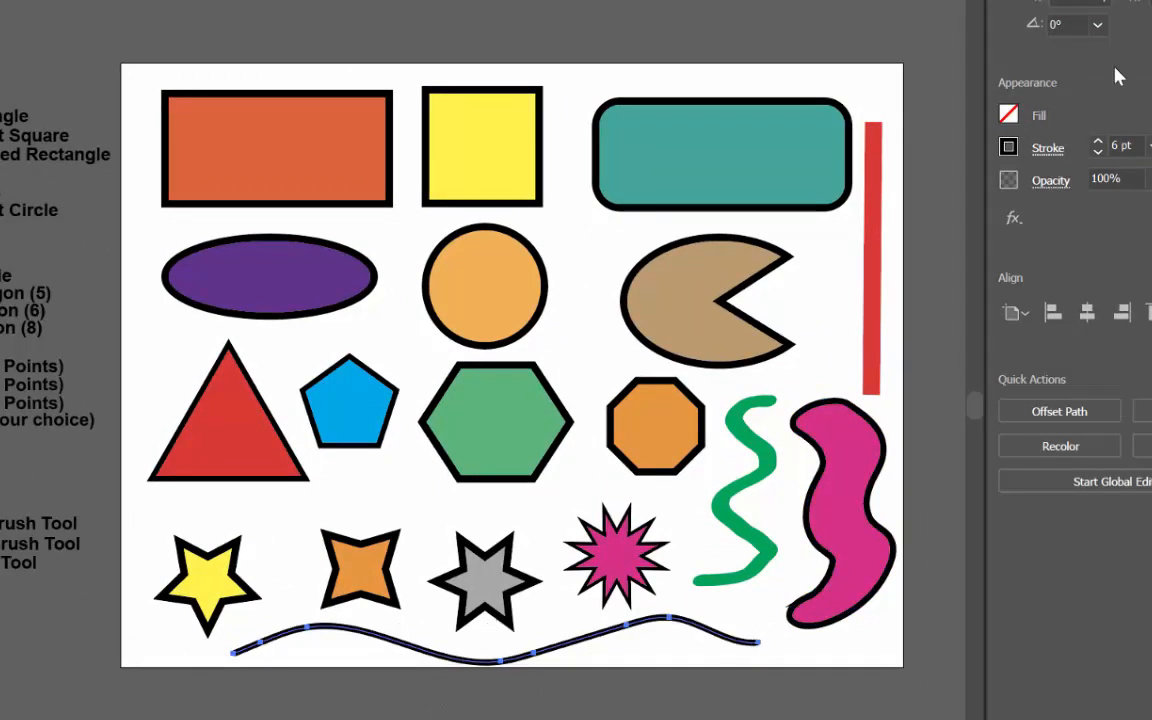
Set the wavy pencil line's stroke weight to 11 pt
click(1098, 143)
click(1098, 143)
click(1098, 143)
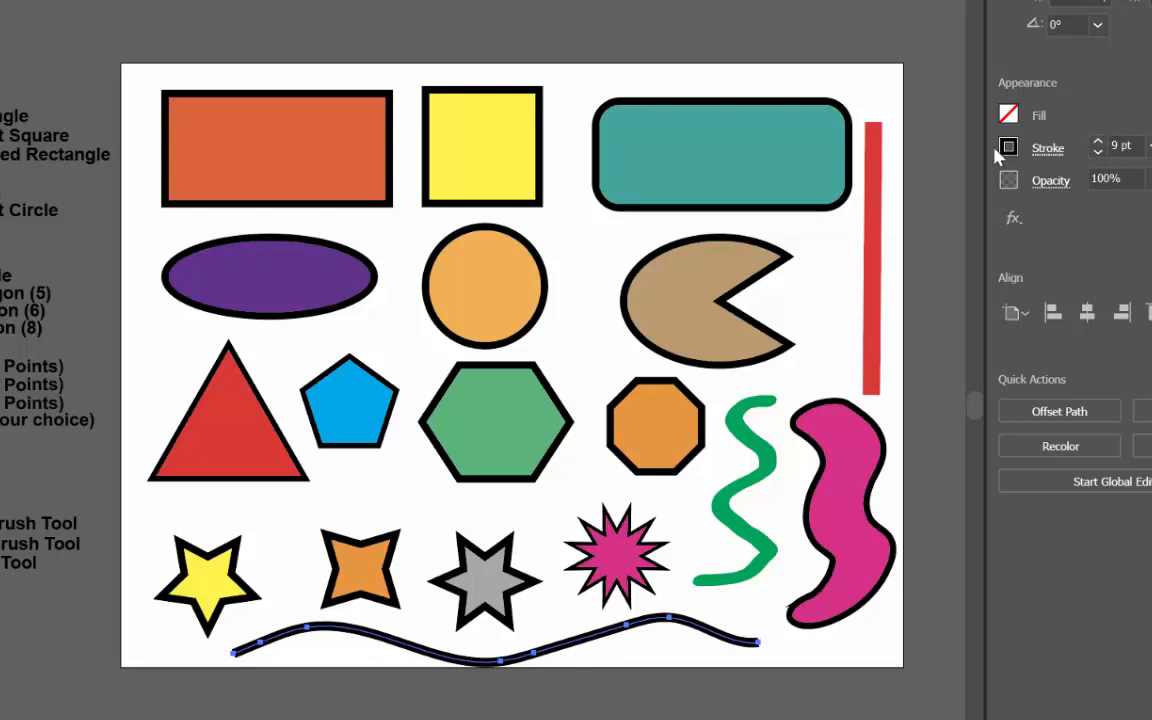
click(1096, 143)
click(1097, 143)
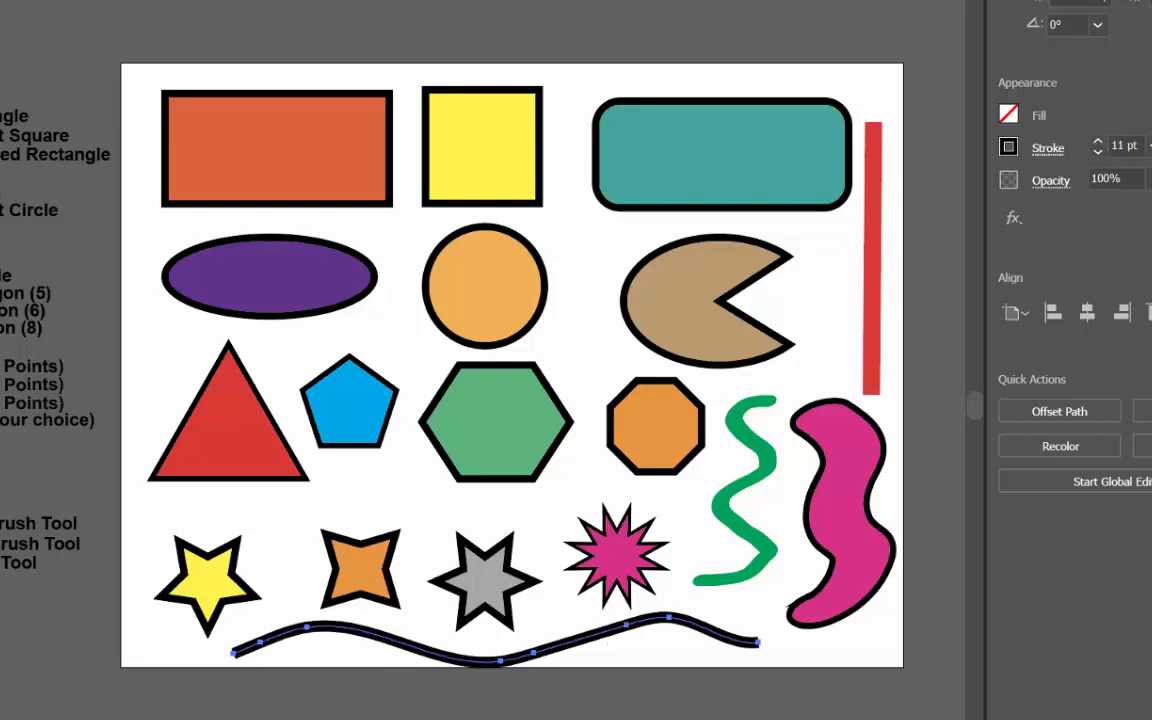
Move the wavy pencil line slightly up and to the right beneath the stars
key(v)
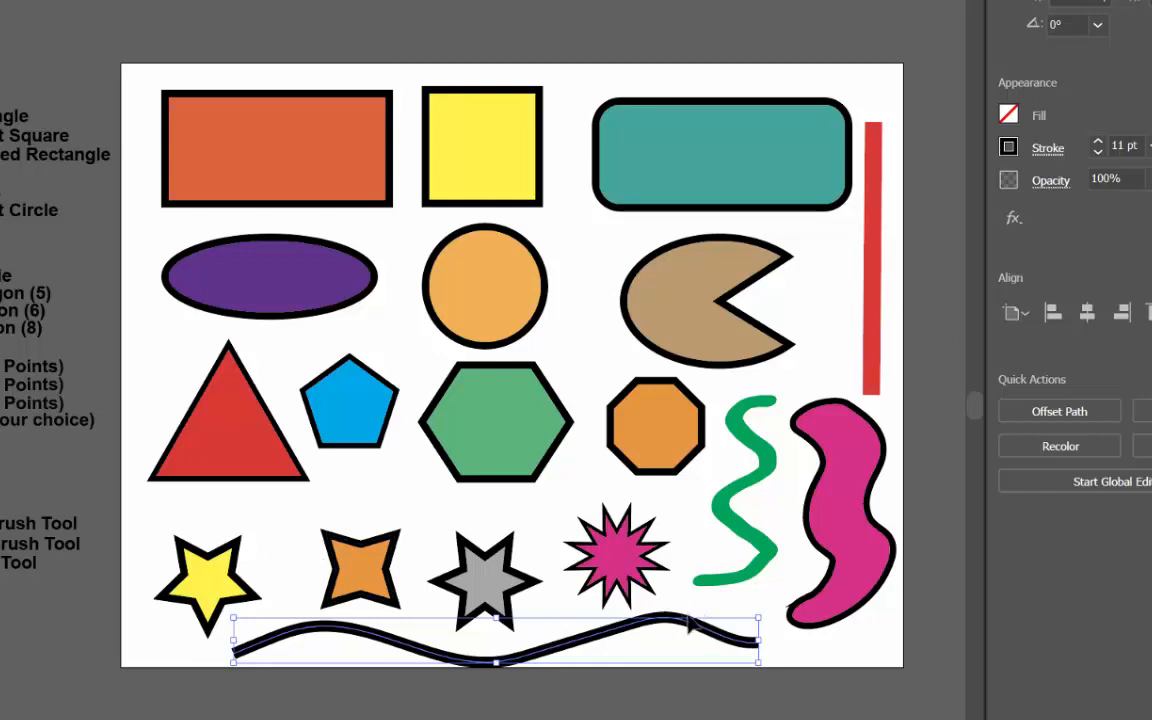
drag(688, 625, 706, 621)
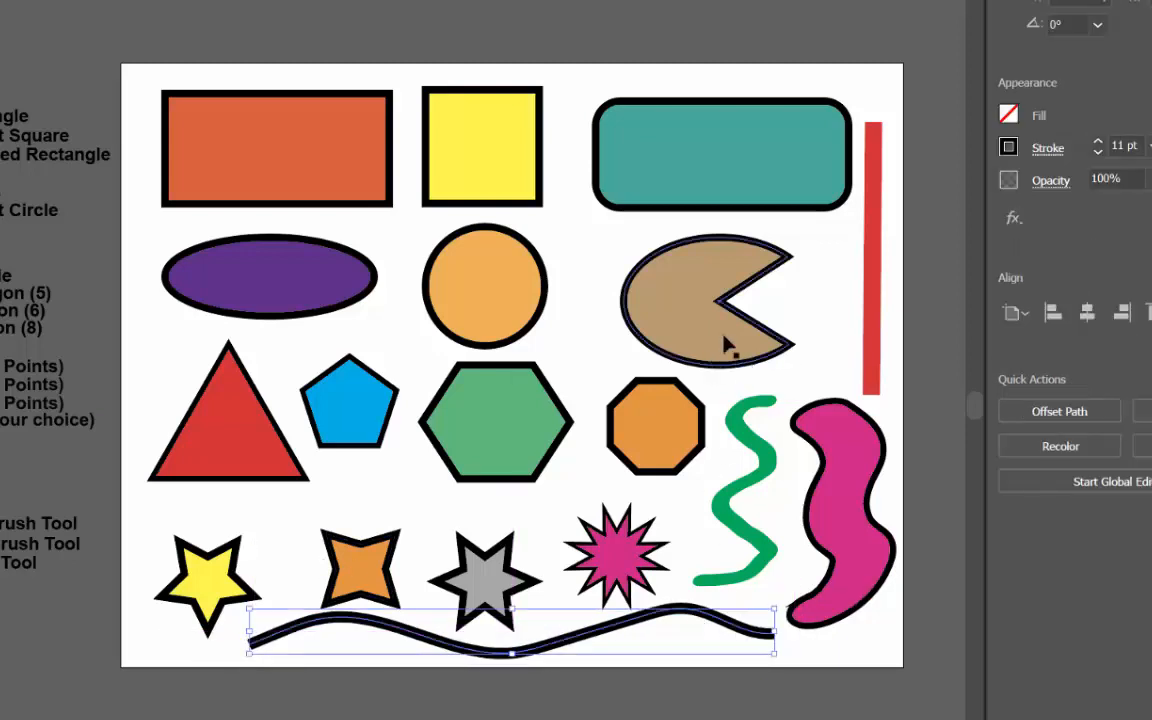
drag(710, 368, 432, 380)
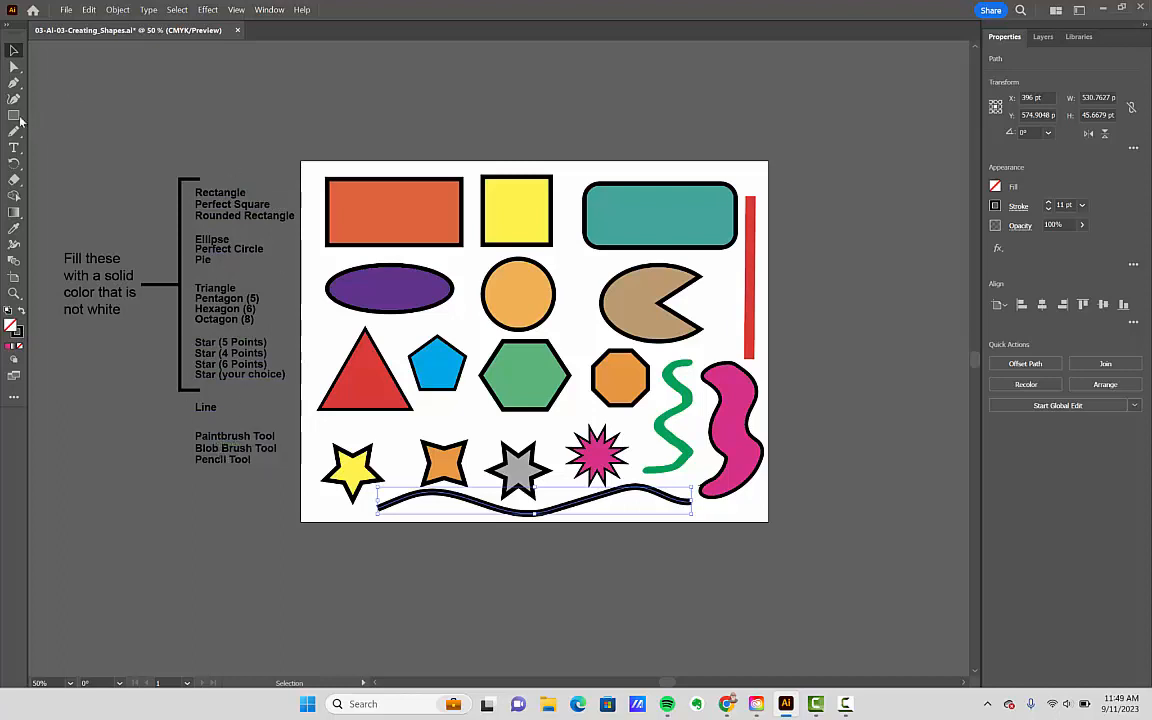
Prepare to save the document on the computer as "03-Ai-03-Creating_Shapes done" in Adobe Illustrator format, and cancel the save
click(64, 9)
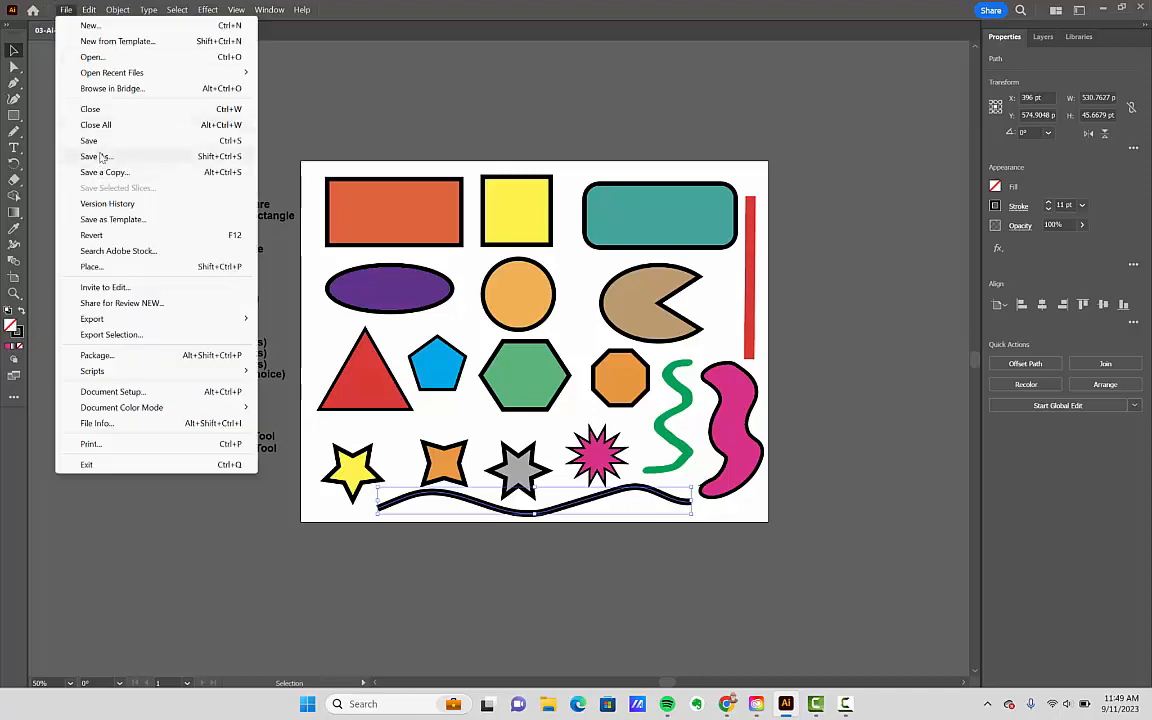
click(101, 157)
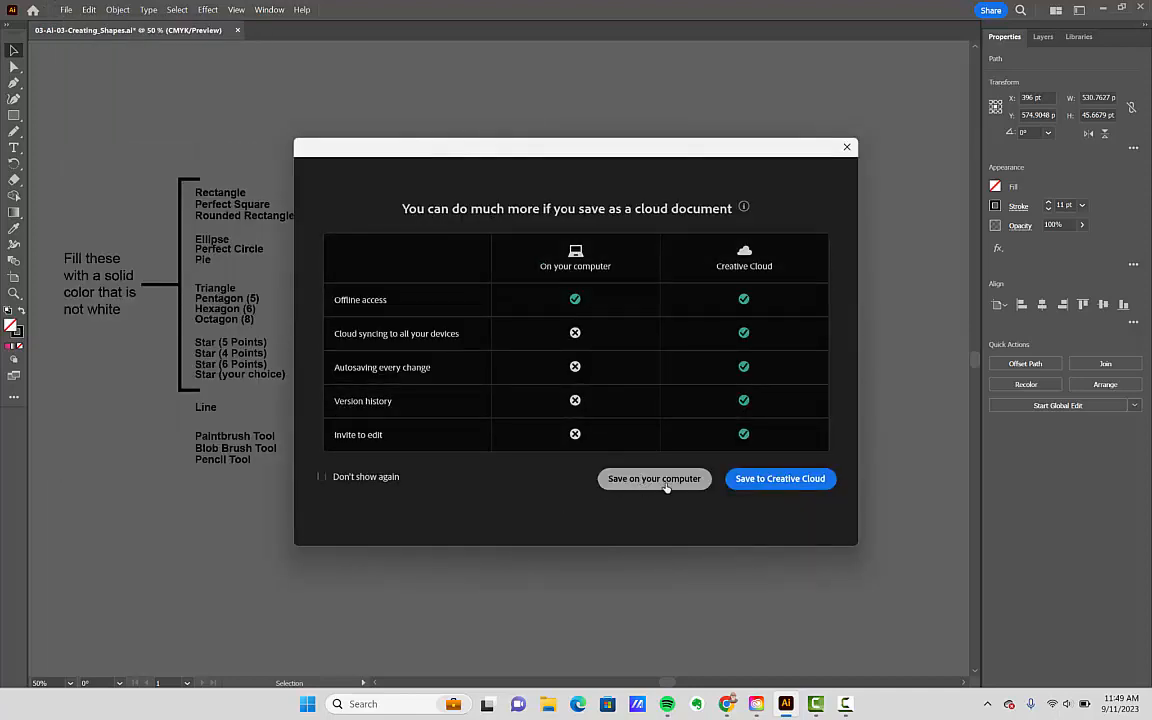
click(655, 479)
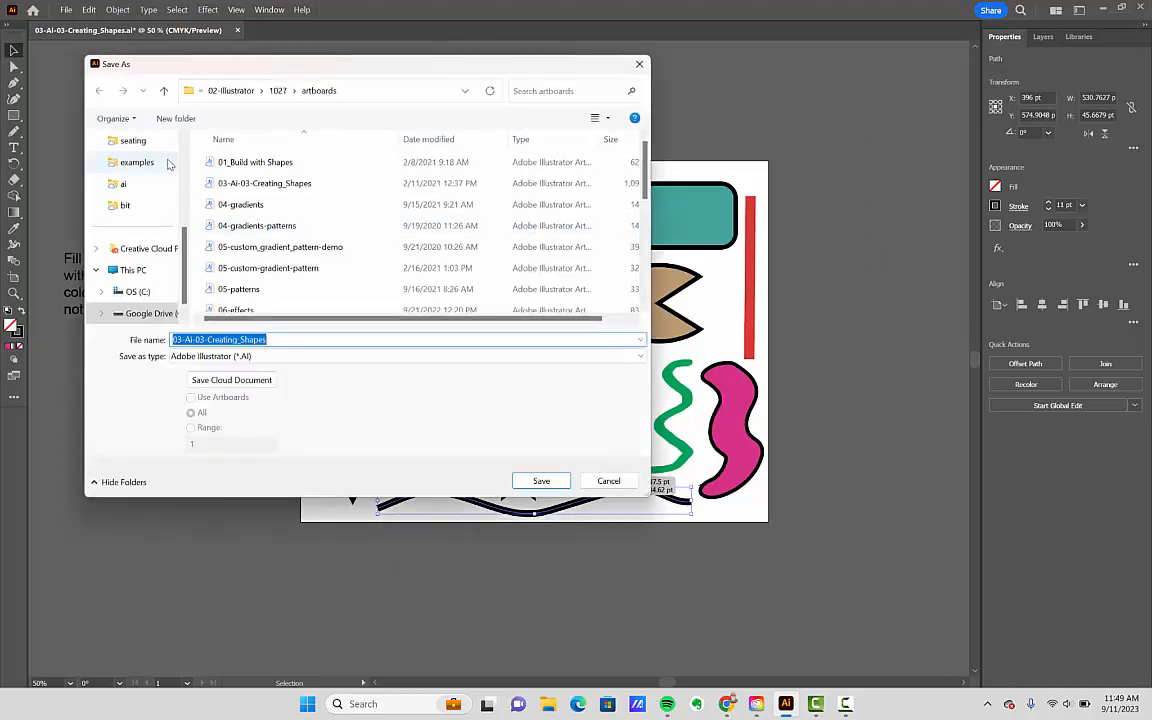
scroll(141, 160, up, 5)
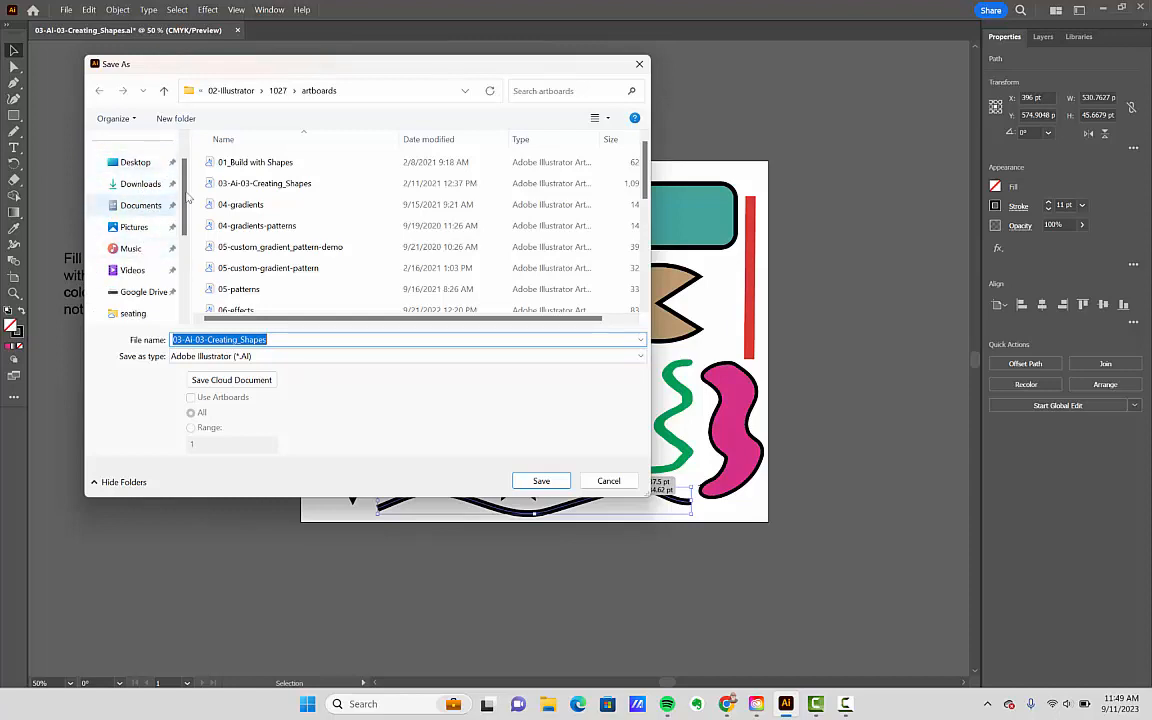
click(292, 339)
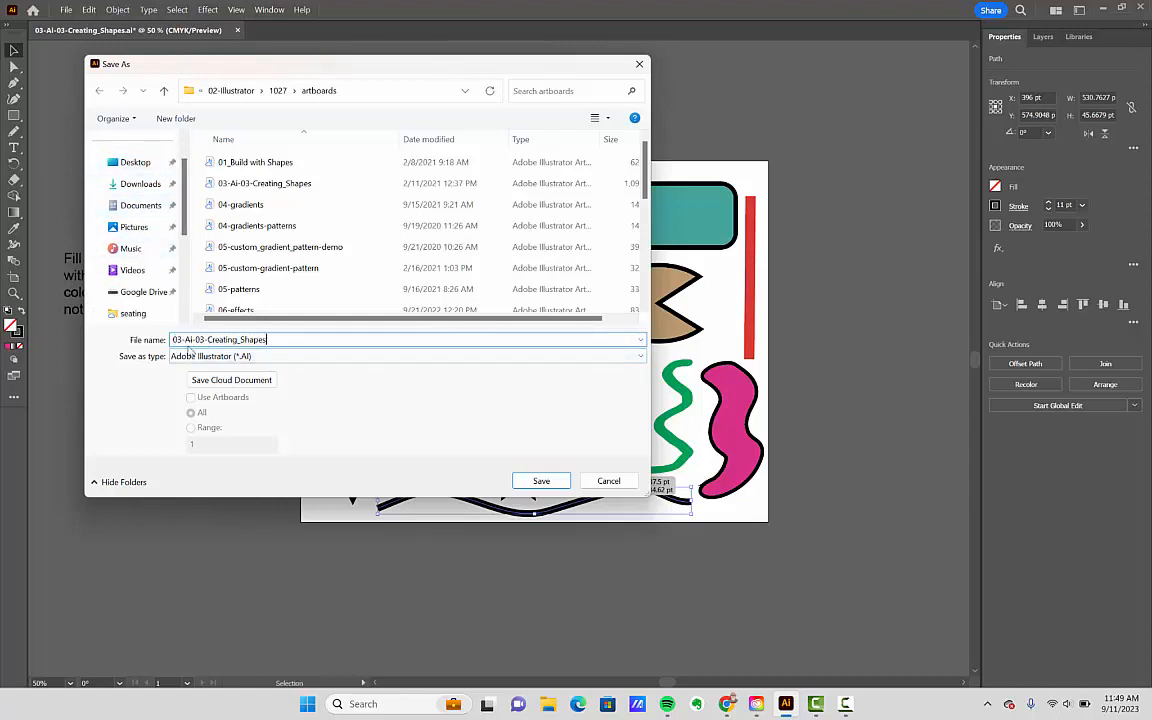
click(177, 340)
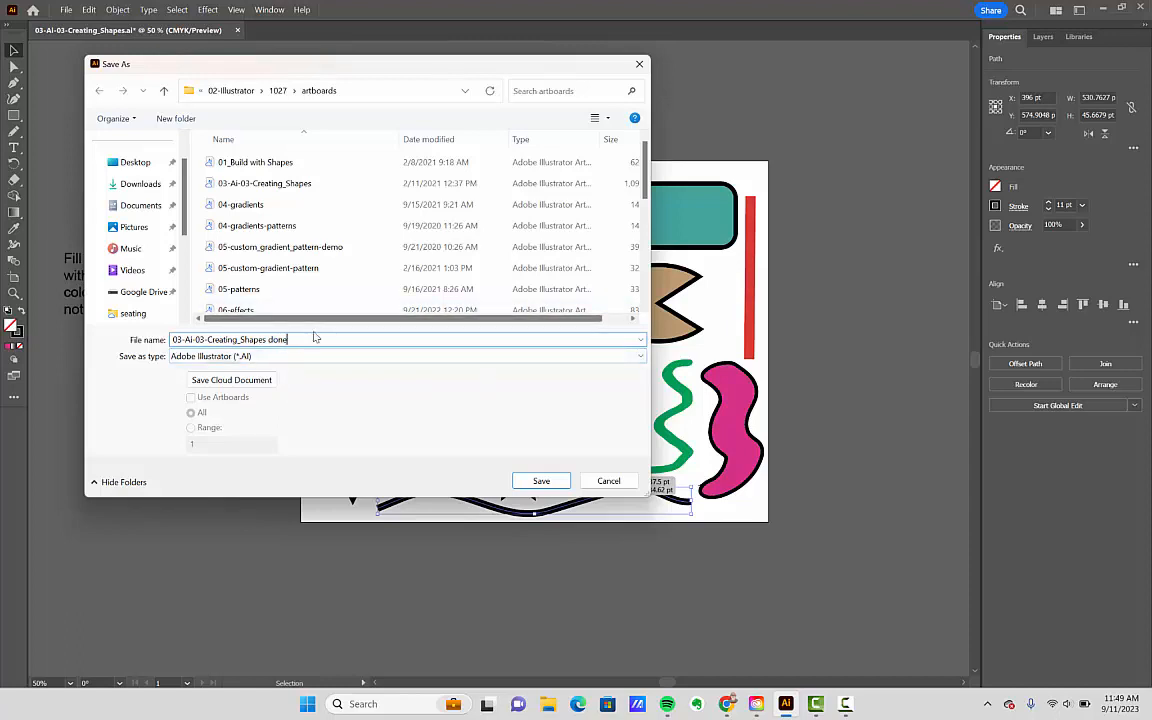
click(609, 481)
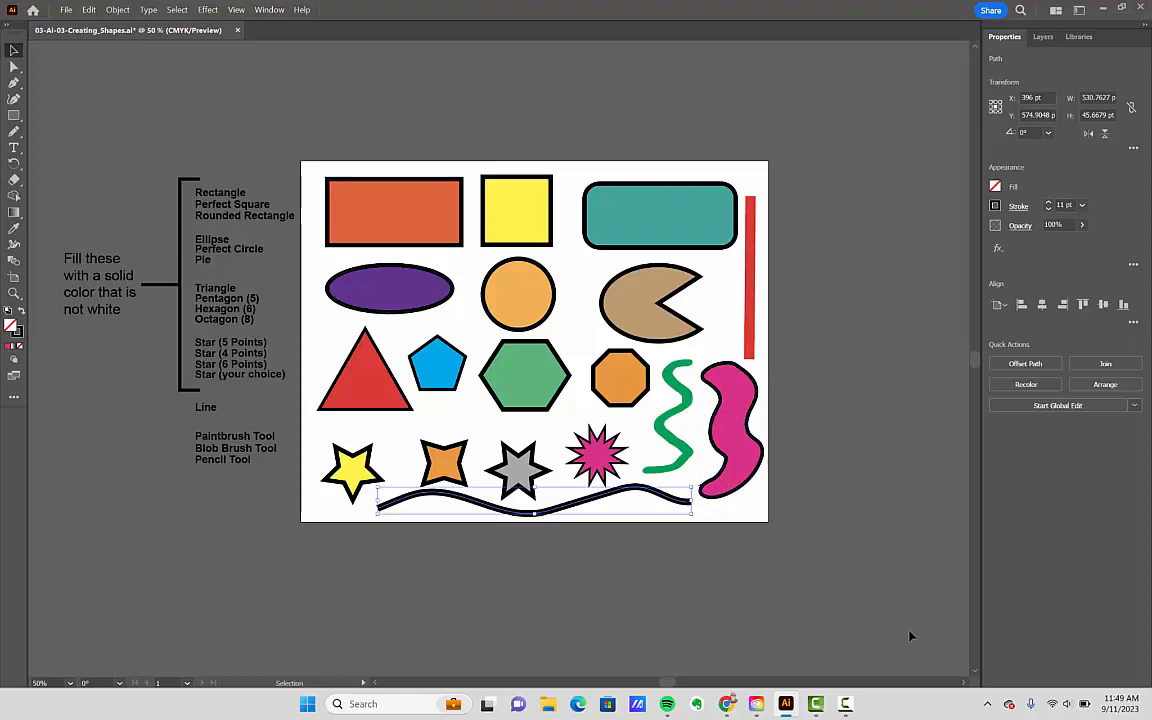
click(856, 704)
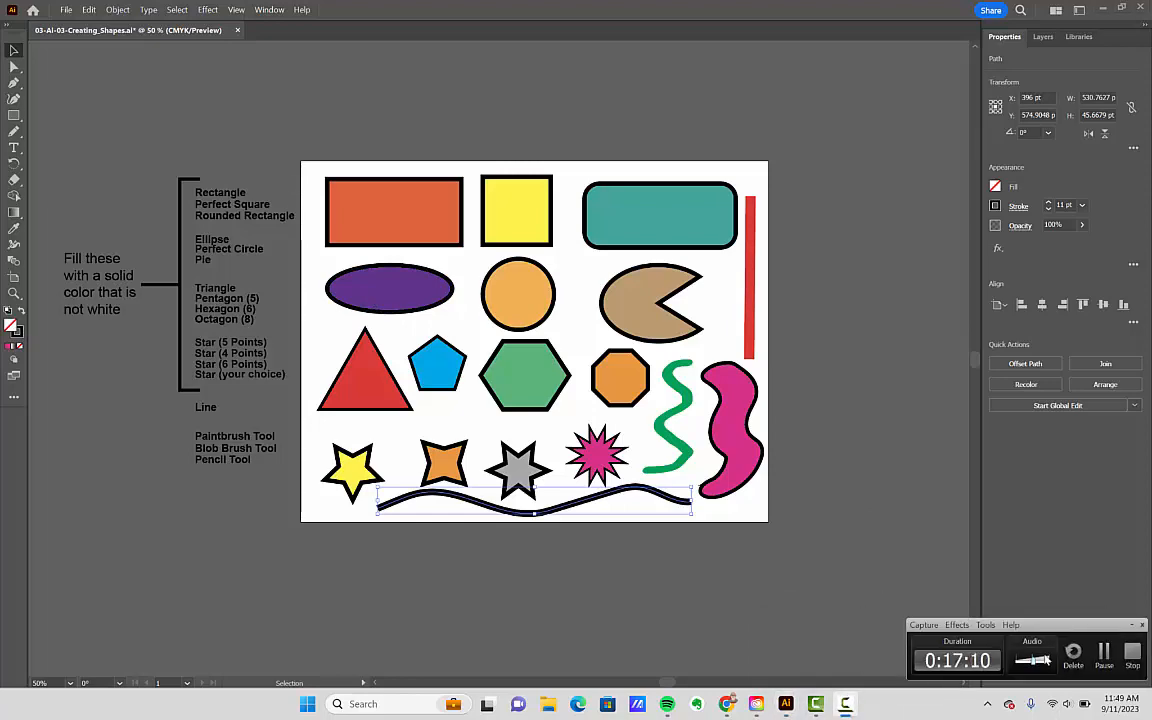